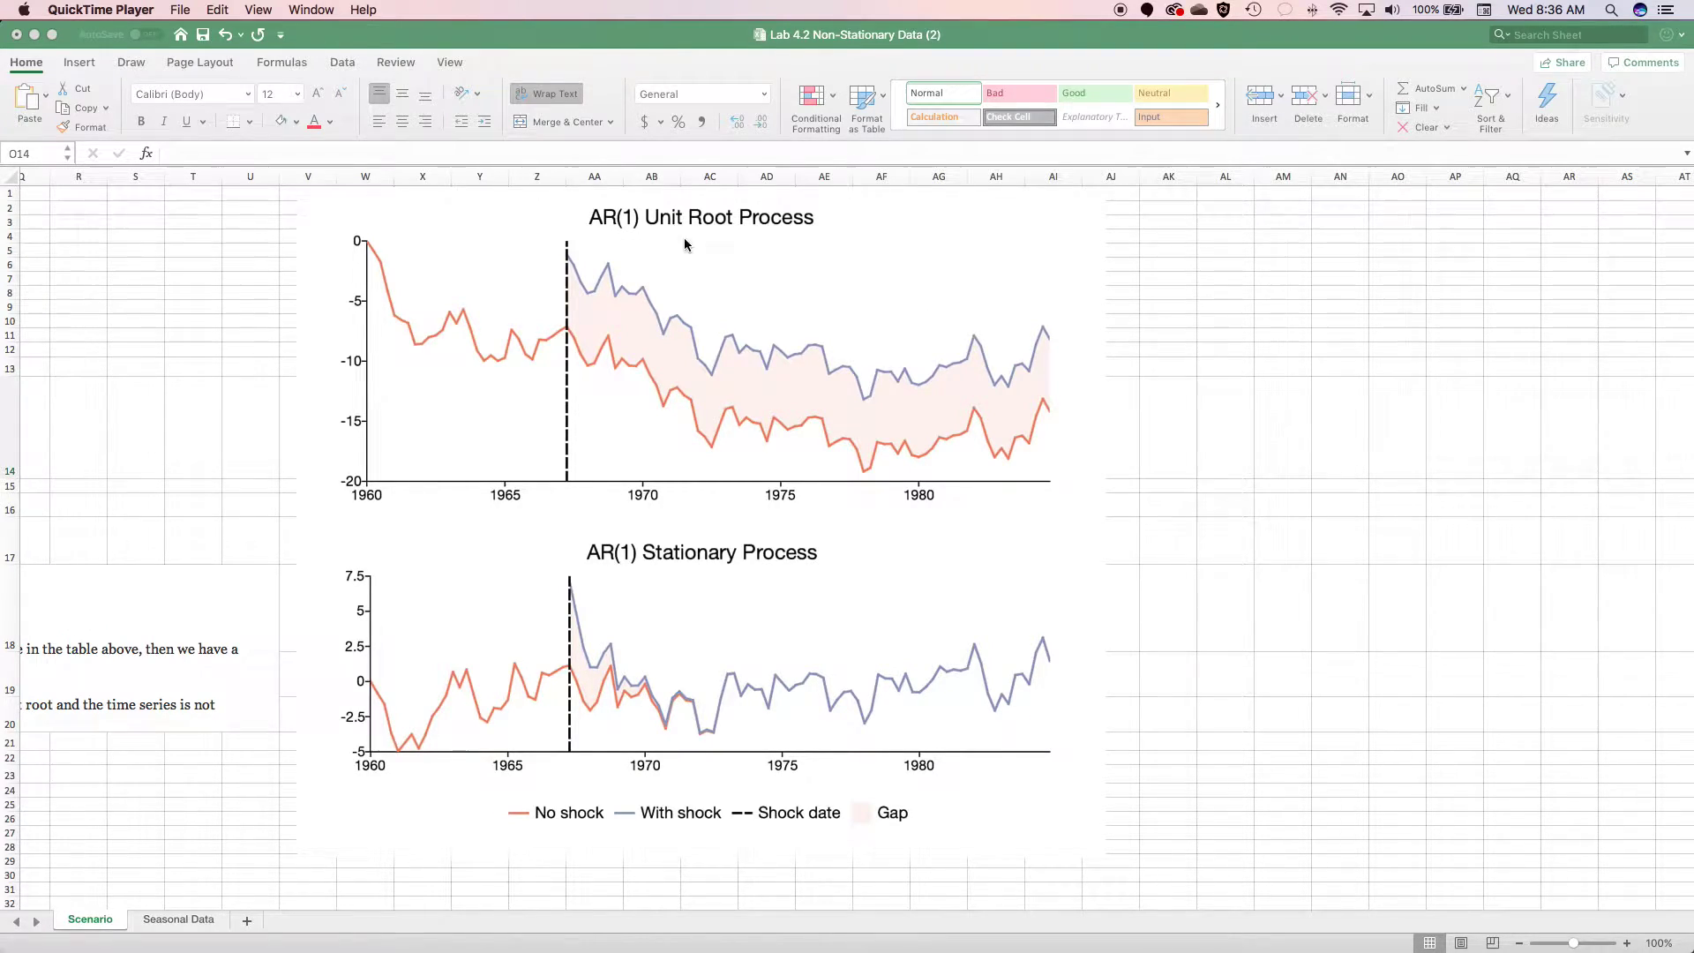
# Step: Scroll the Scenario sheet sideways from the AR(1) charts to the scenario text and Model 0 tau table
pyautogui.hscroll(1, 685, 245)
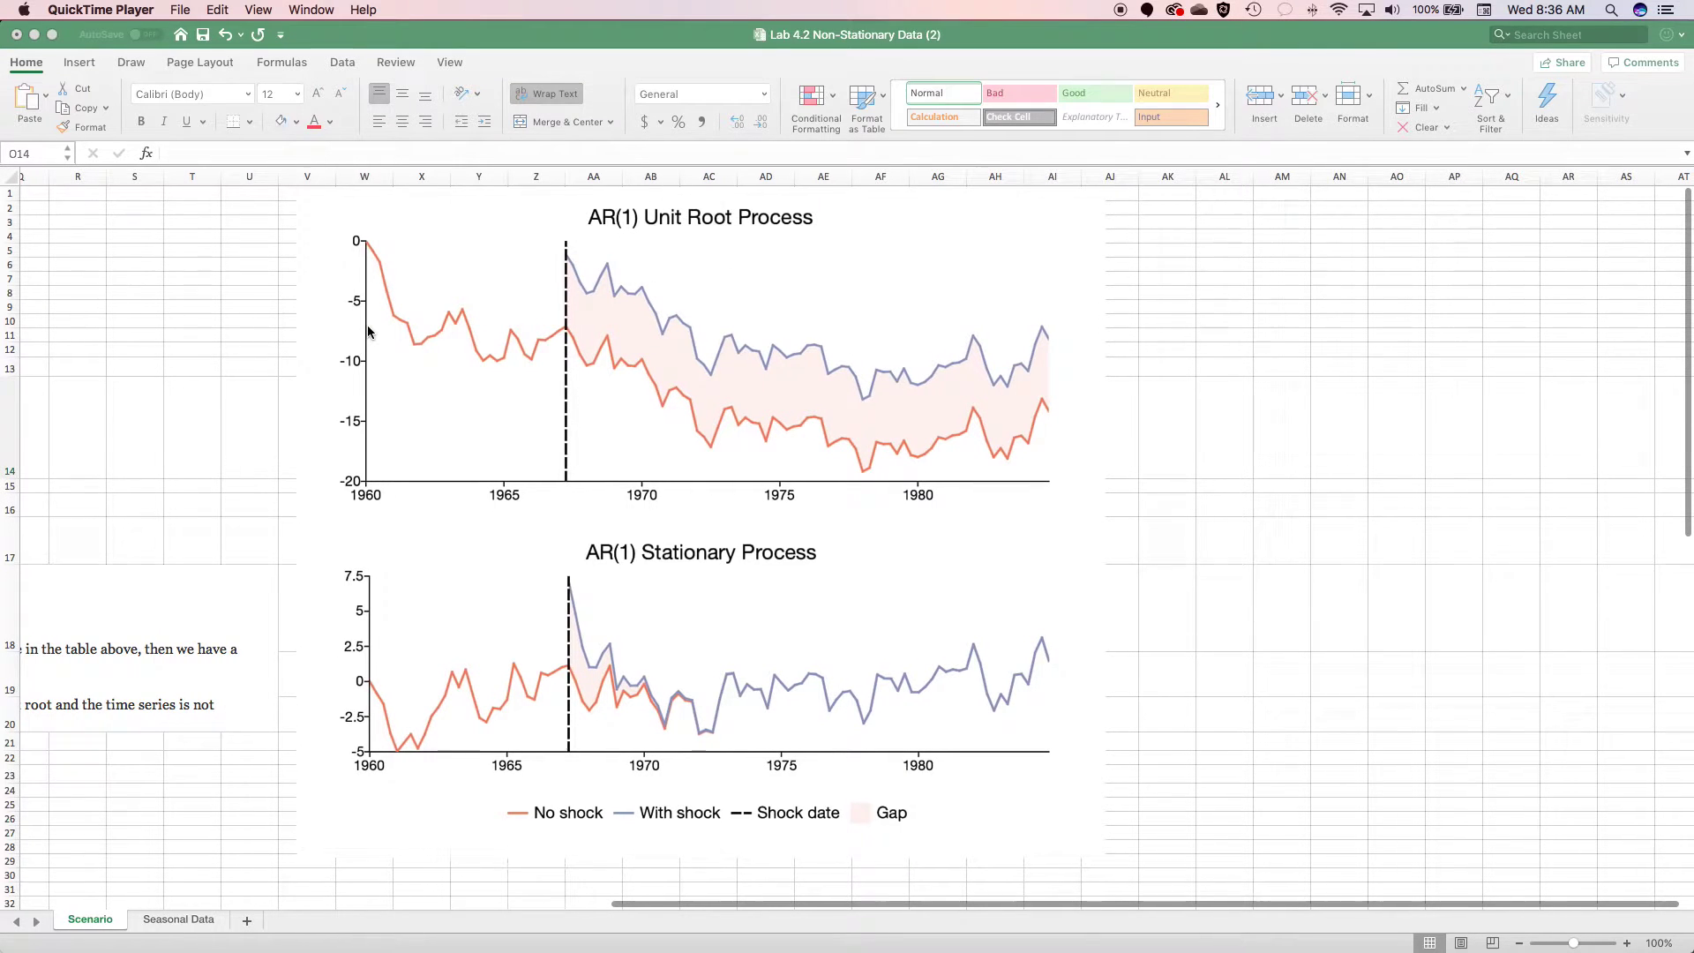
pyautogui.hscroll(-10, 351, 330)
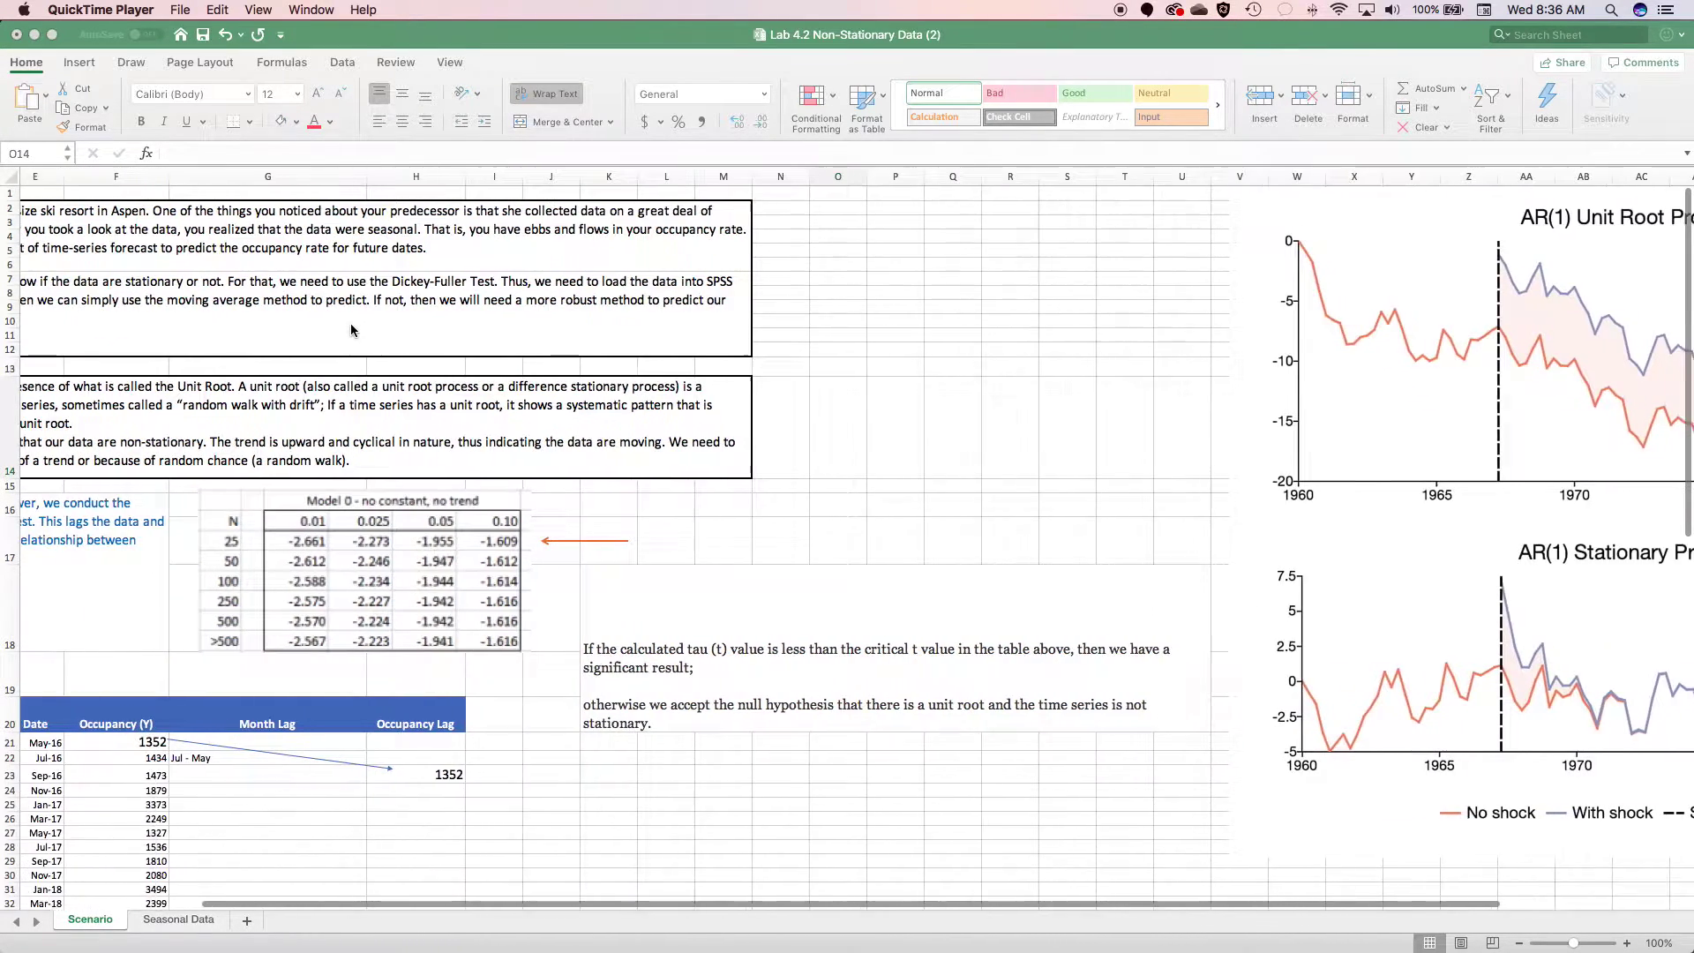
# Step: Scroll further left so columns B onward show the Dickey-Fuller explanation, tau table and occupancy data
pyautogui.hscroll(-5, 351, 330)
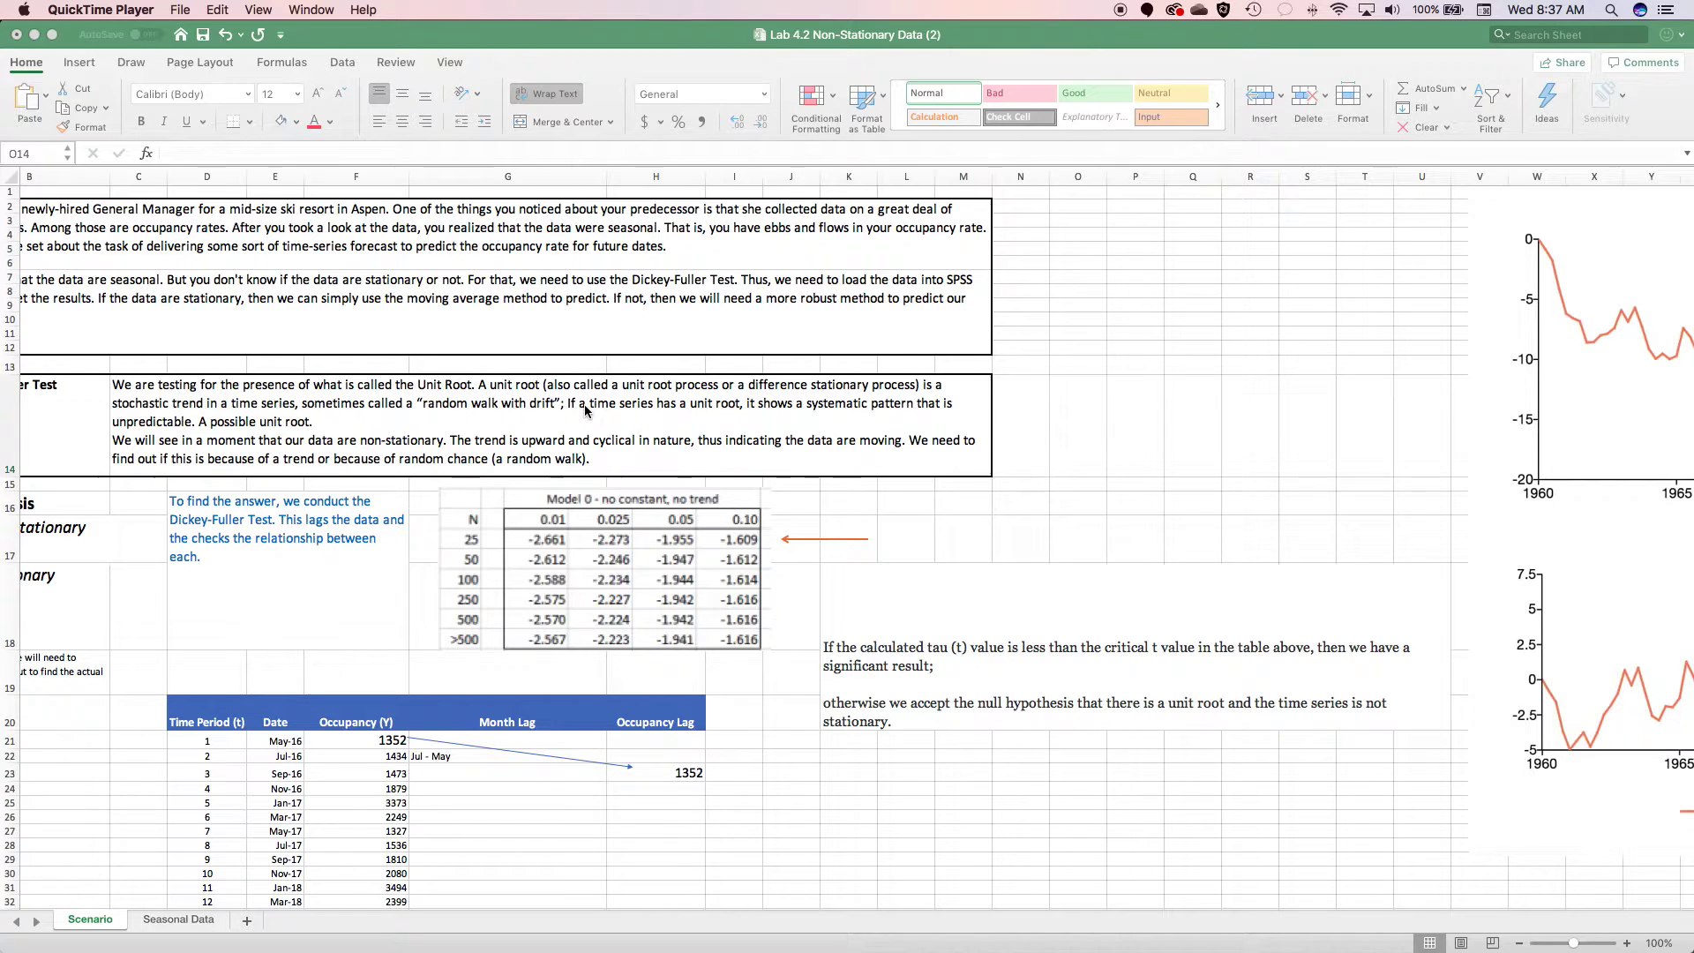
# Step: Scroll right until the AR(1) Unit Root and AR(1) Stationary Process charts fill the window
pyautogui.hscroll(10, 585, 410)
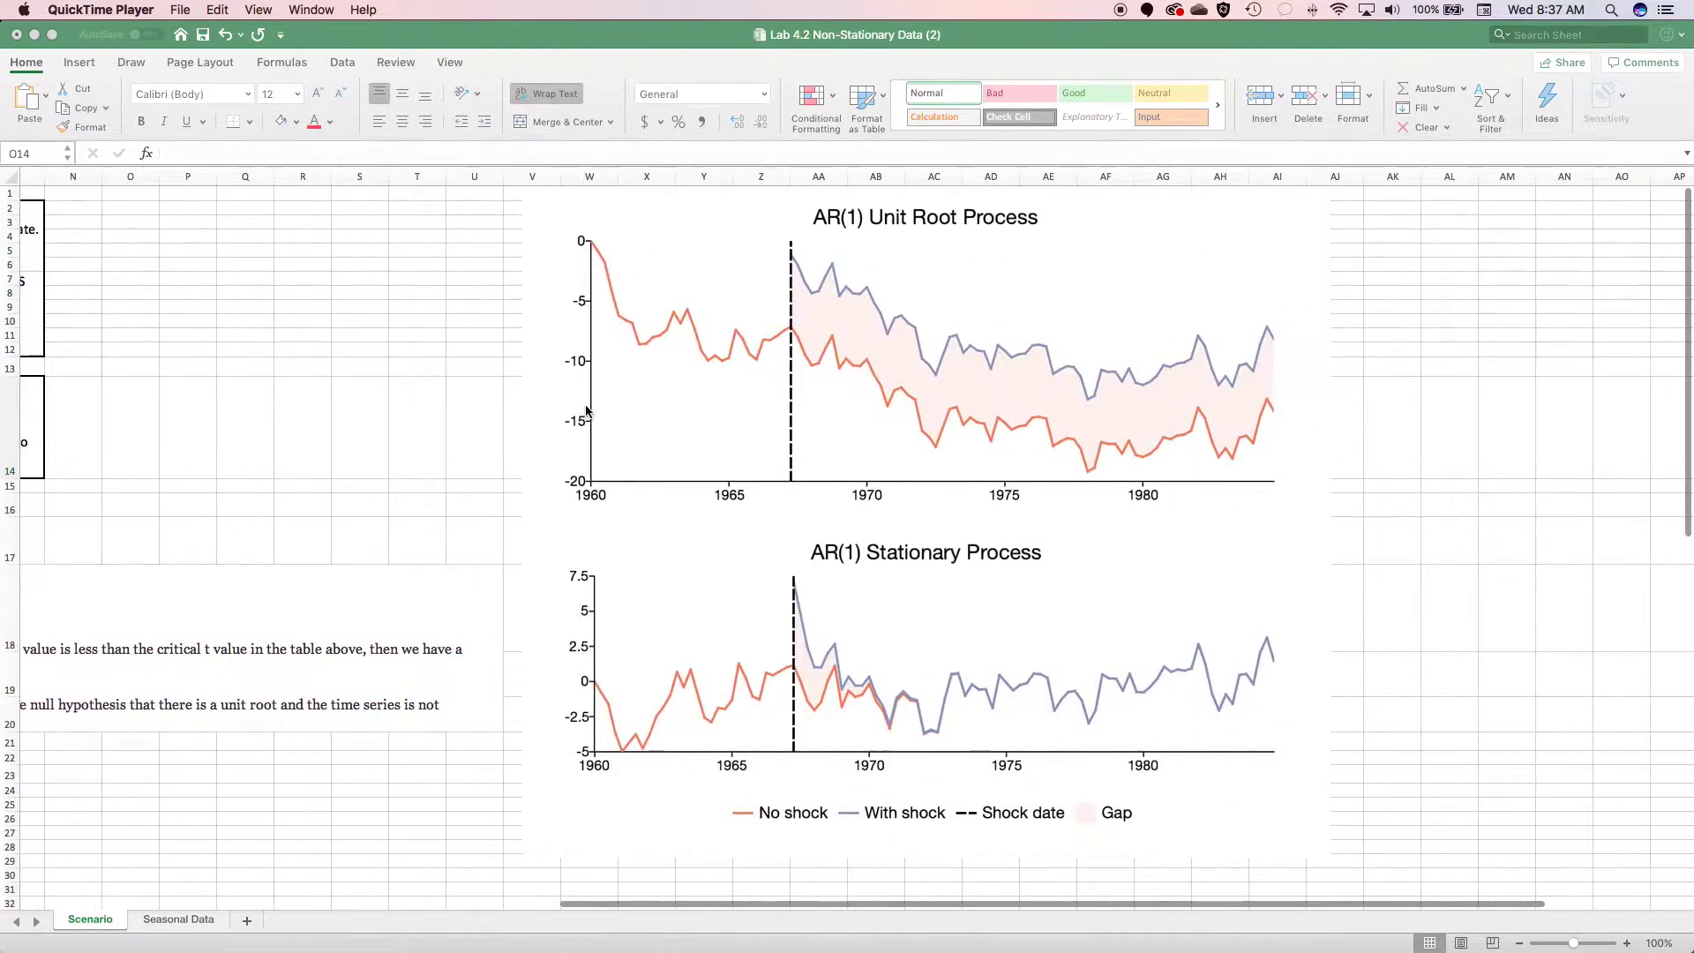
pyautogui.hscroll(2, 585, 410)
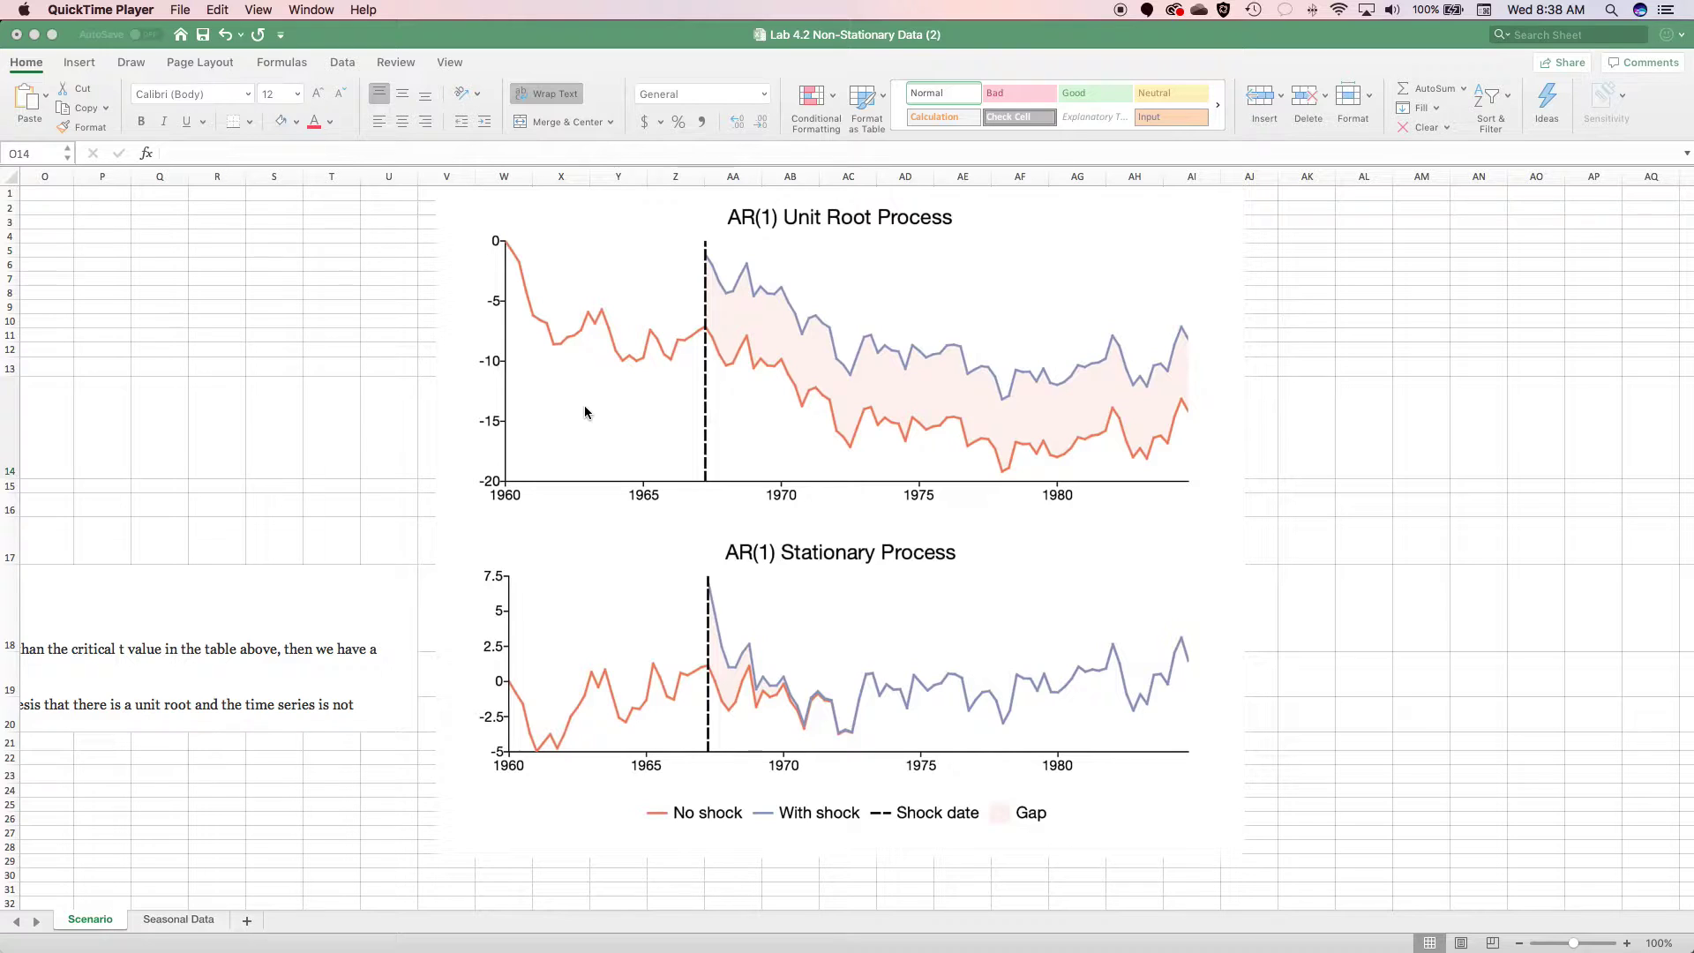
pyautogui.hscroll(-1, 585, 392)
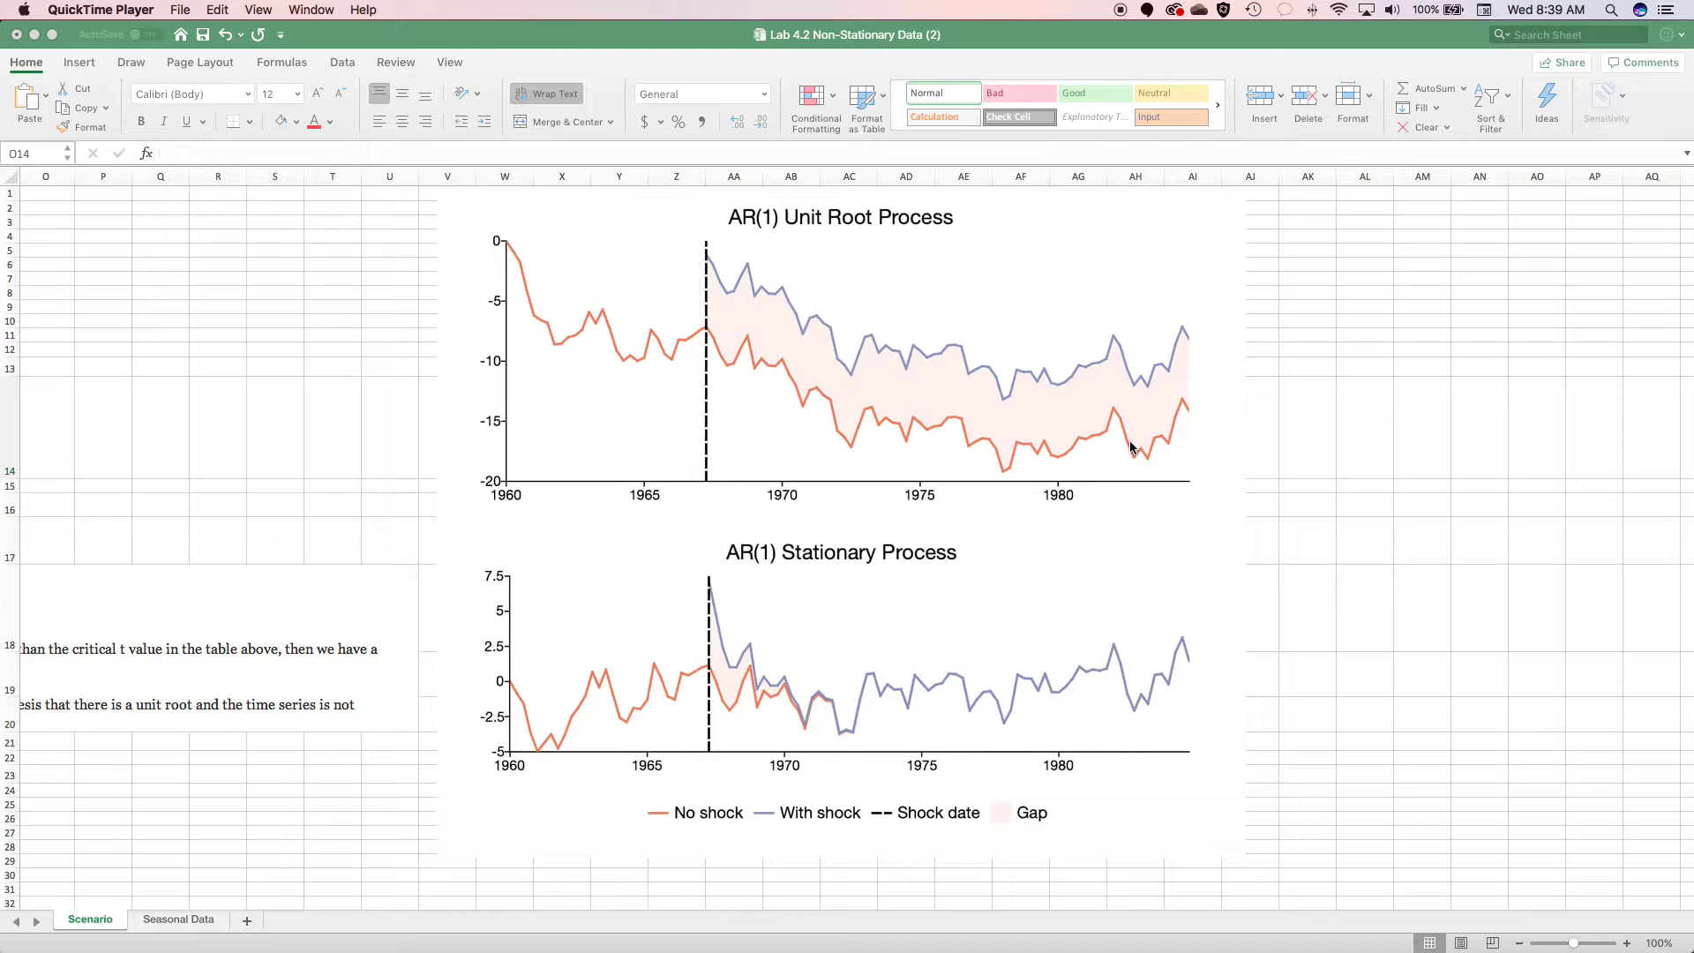
pyautogui.hscroll(-1, 776, 335)
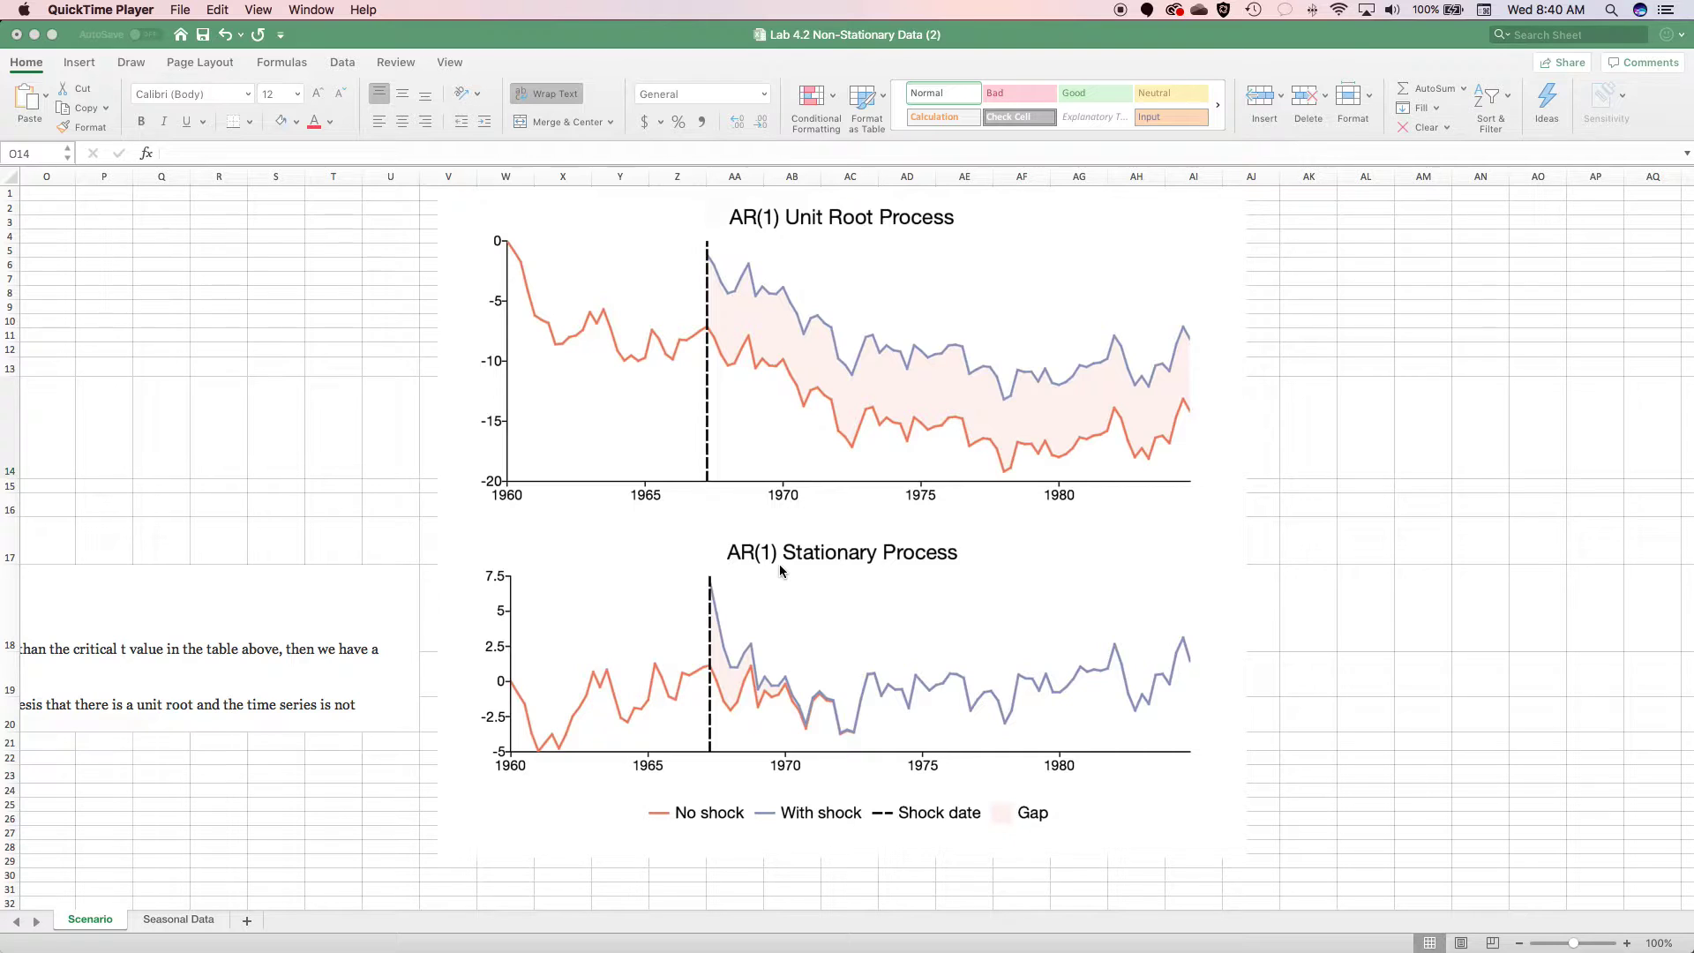
pyautogui.hscroll(-15, 786, 551)
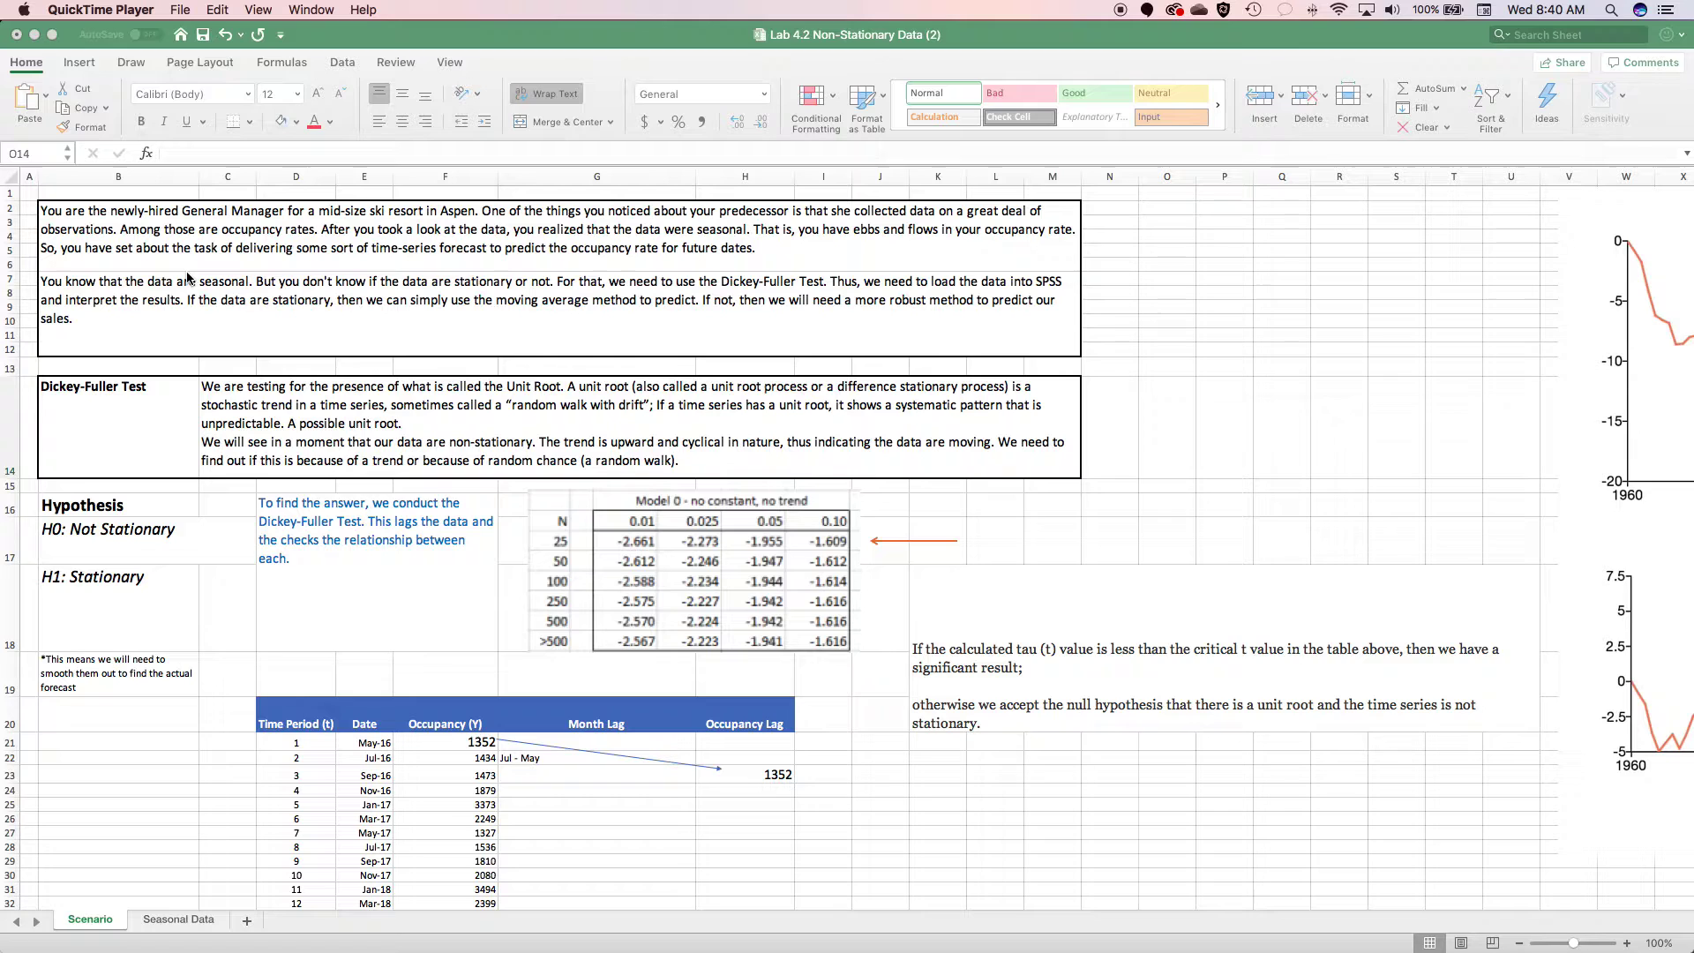
# Step: Scroll down past the intro text to the Dickey-Fuller hypotheses, tau table and occupancy data
pyautogui.scroll(-5, 187, 278)
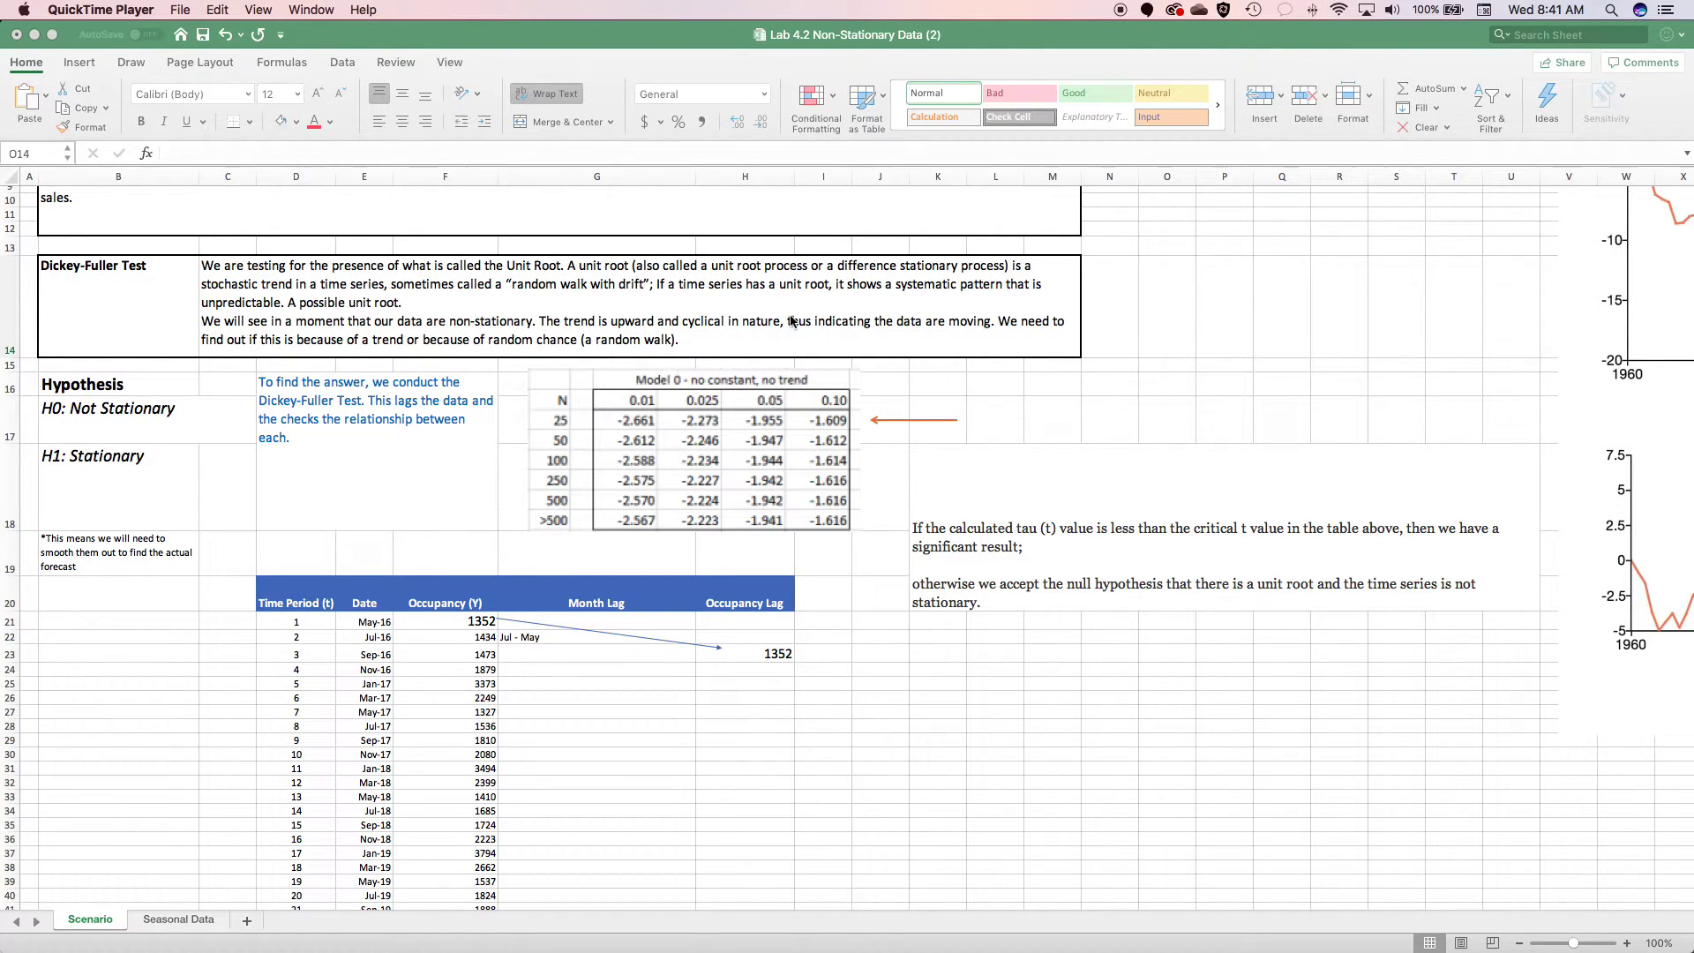
pyautogui.scroll(-1, 371, 370)
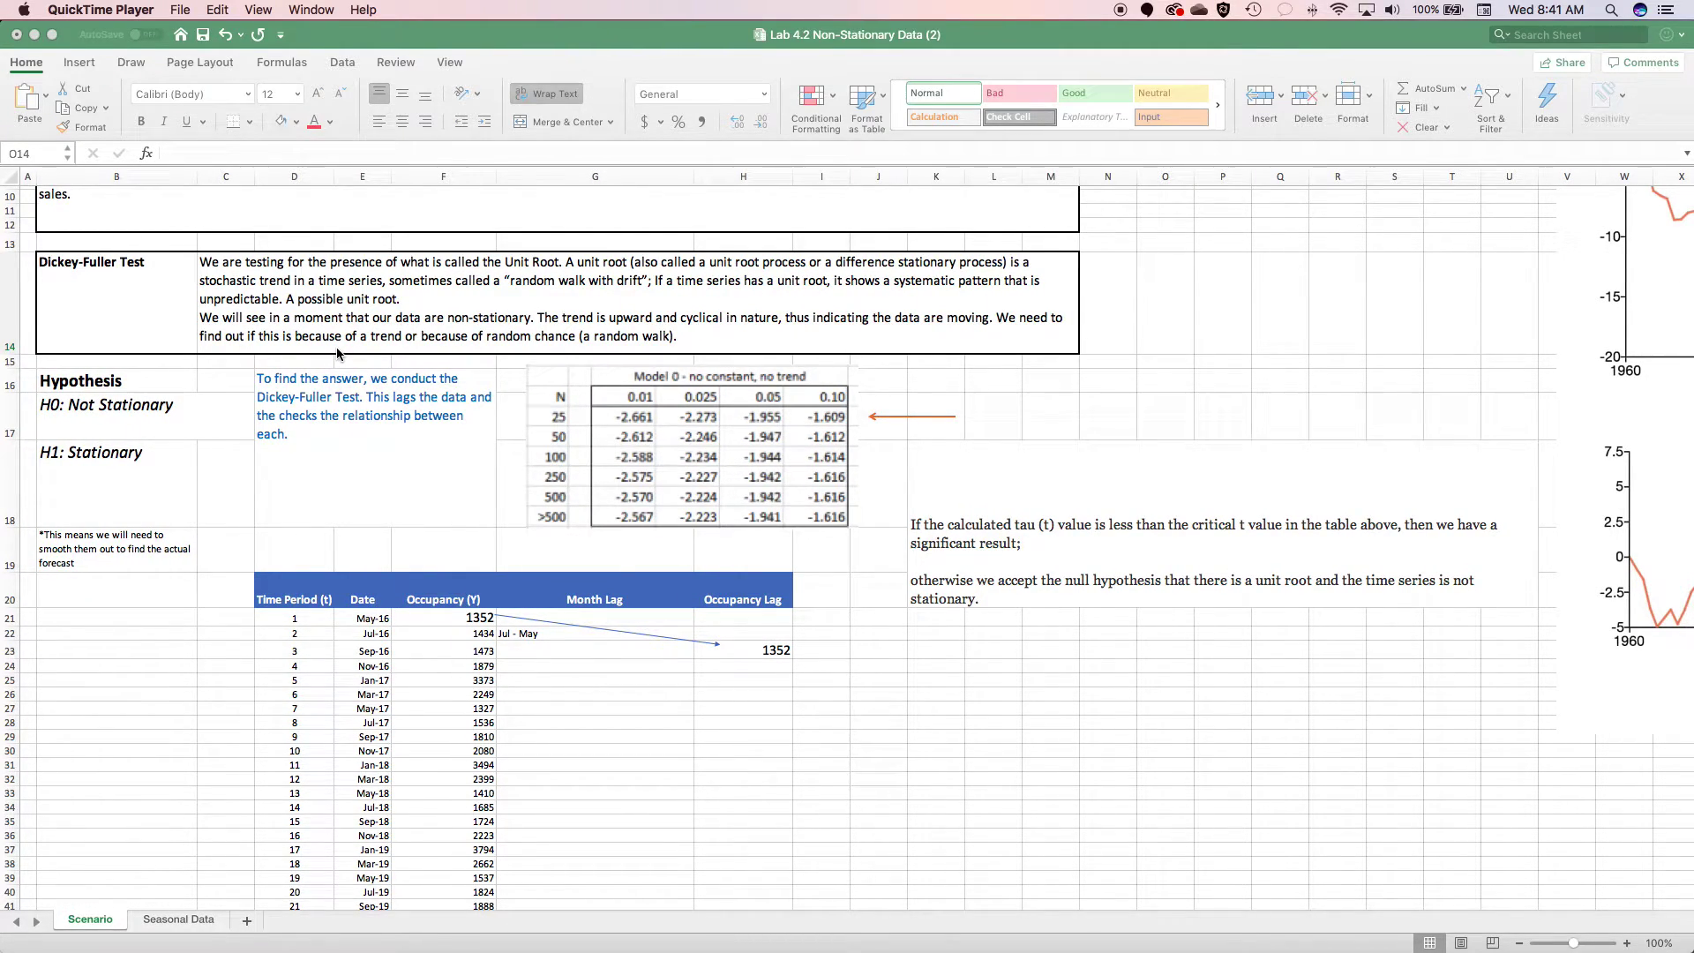
pyautogui.scroll(1, 338, 342)
pyautogui.hscroll(1, 338, 342)
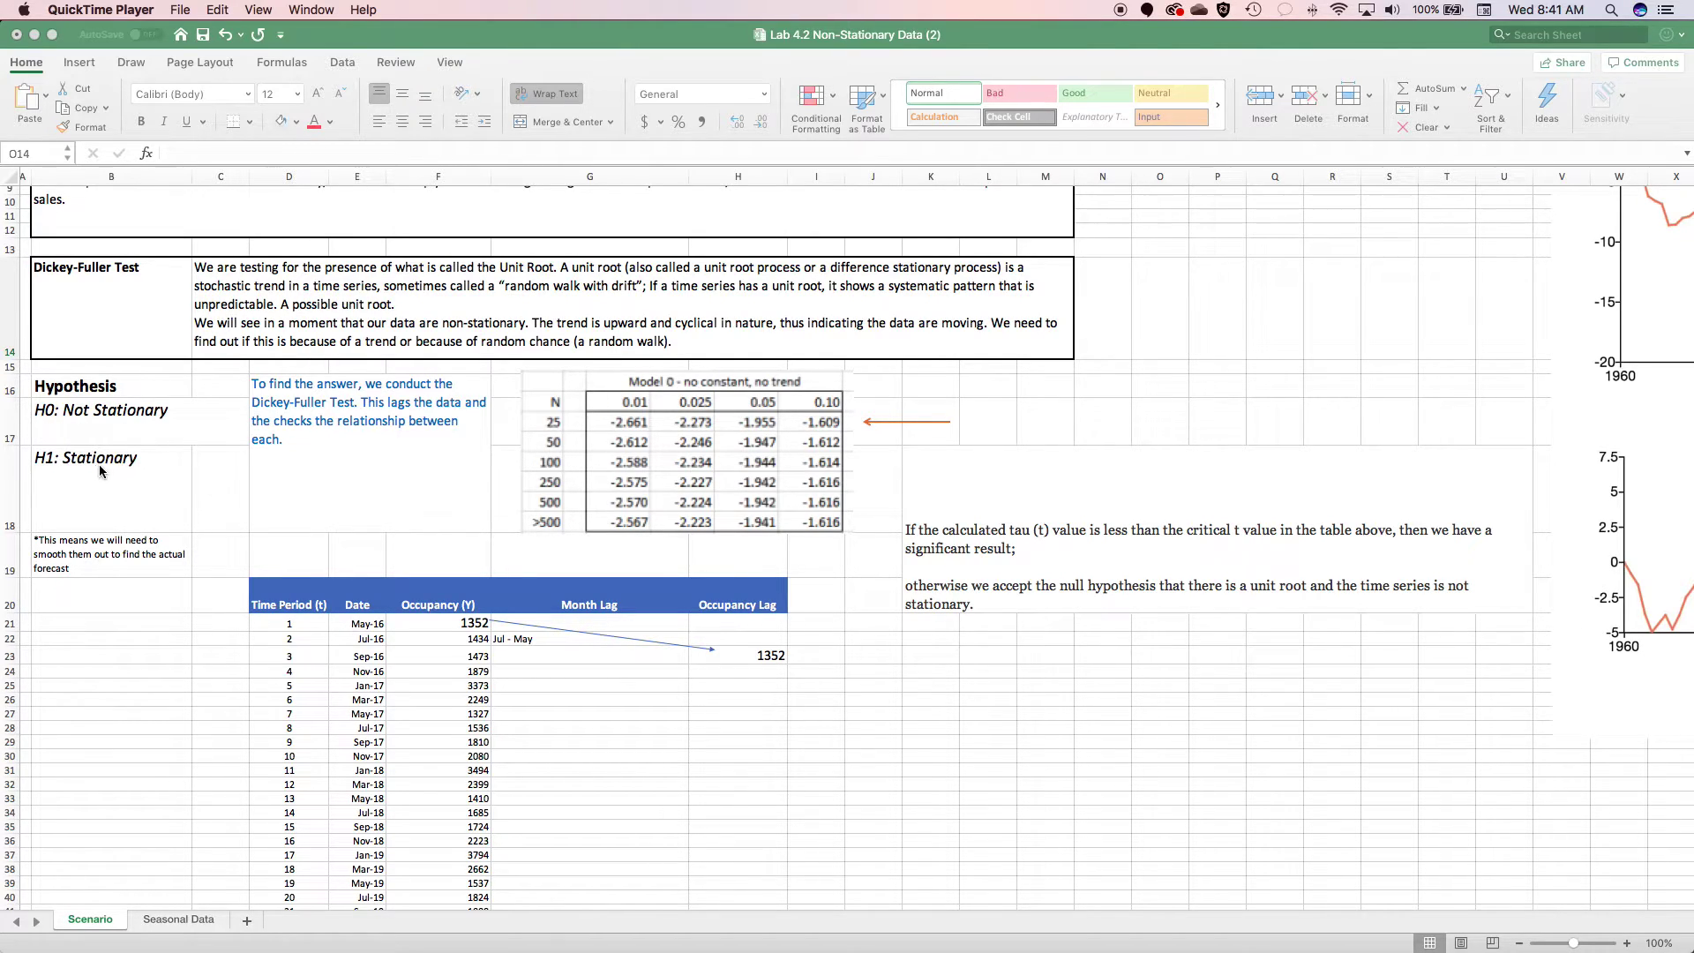
# Step: Enlarge the Dickey-Fuller lagging note in D16 to font size 20
pyautogui.click(348, 427)
pyautogui.click(348, 427)
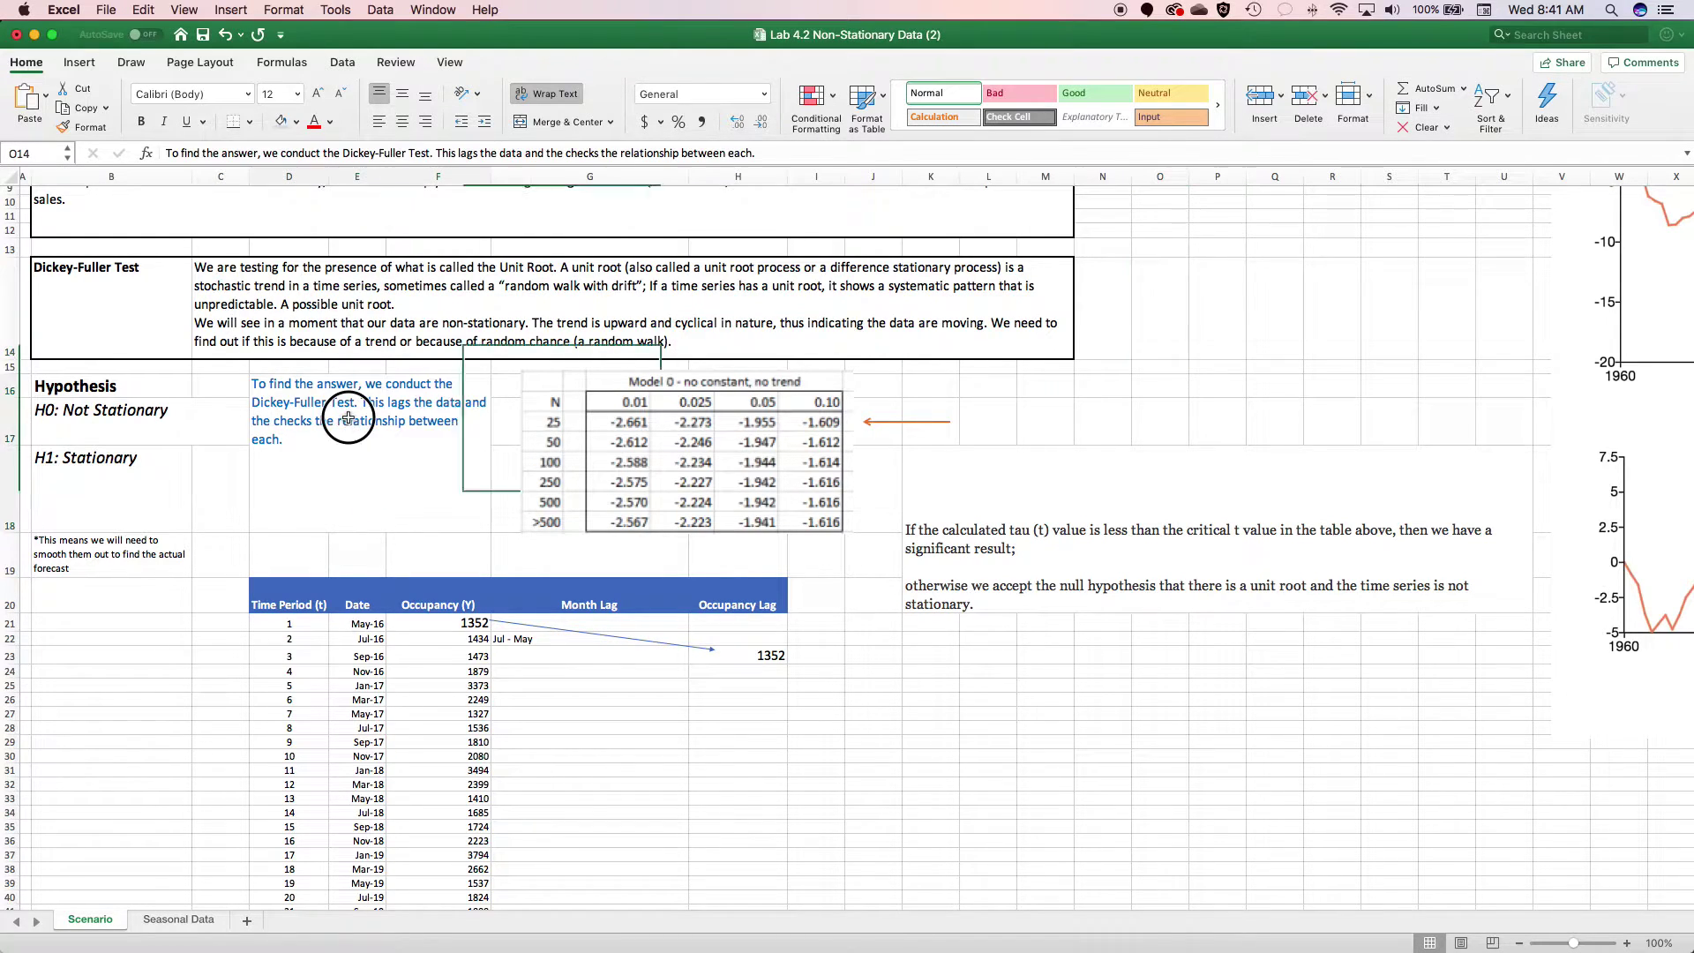
pyautogui.click(319, 92)
pyautogui.click(320, 92)
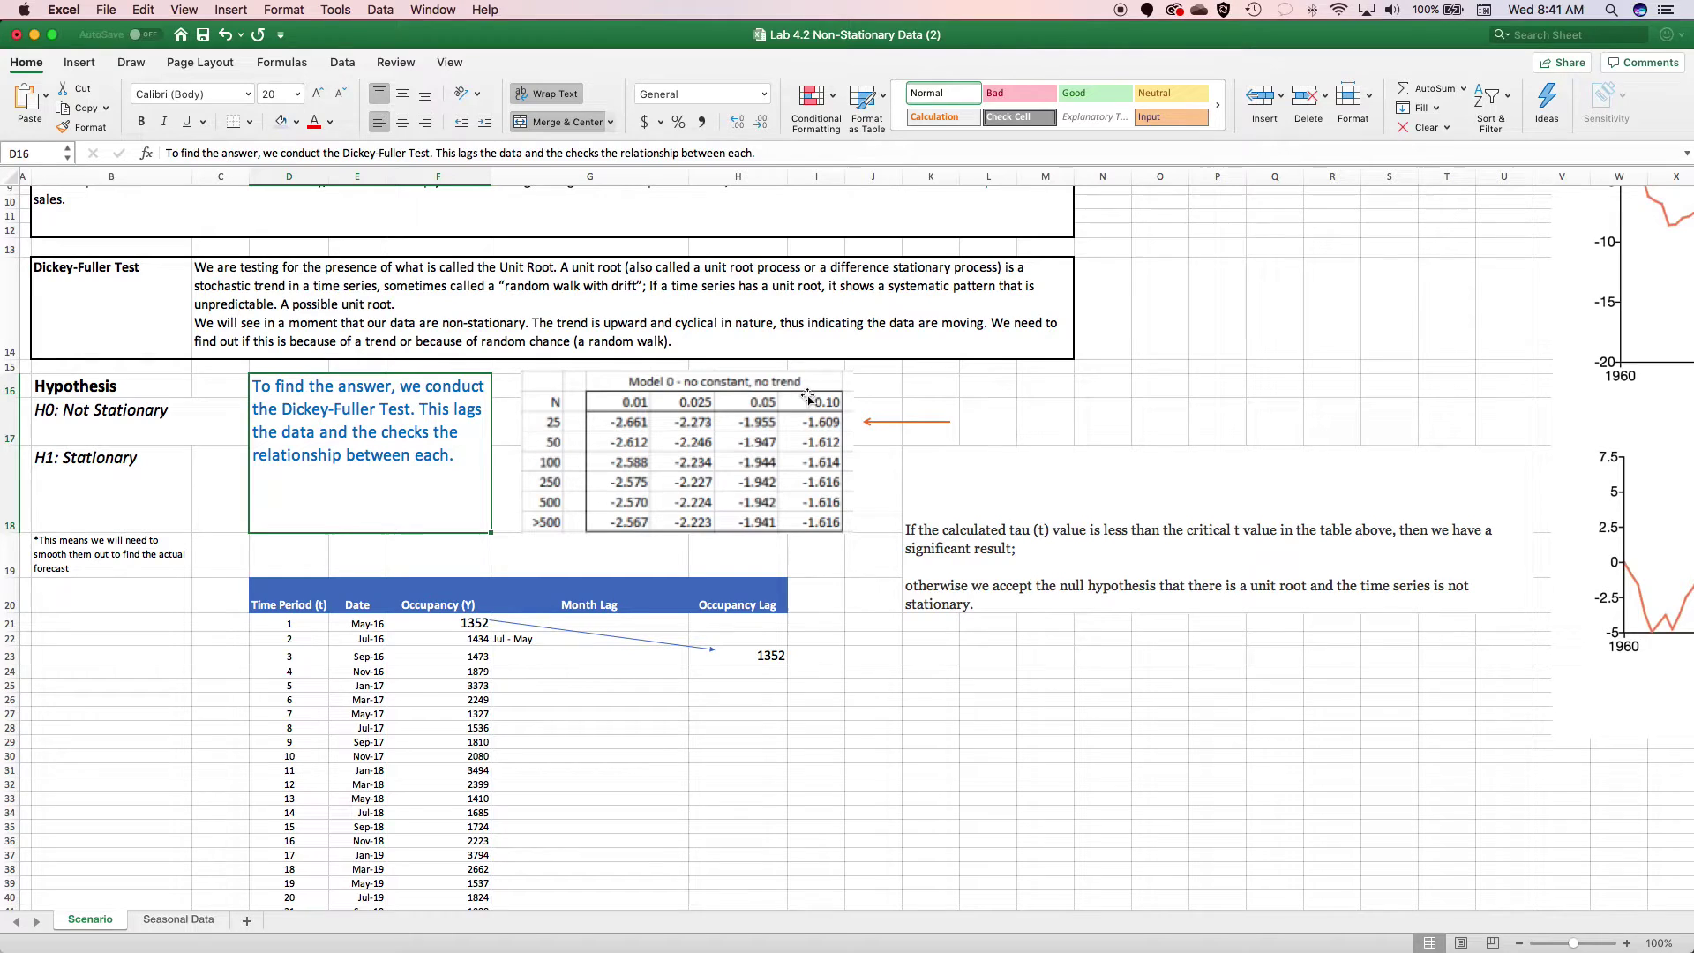
# Step: Scroll down to the occupancy data and set the sheet zoom to 120%
pyautogui.scroll(-5, 704, 332)
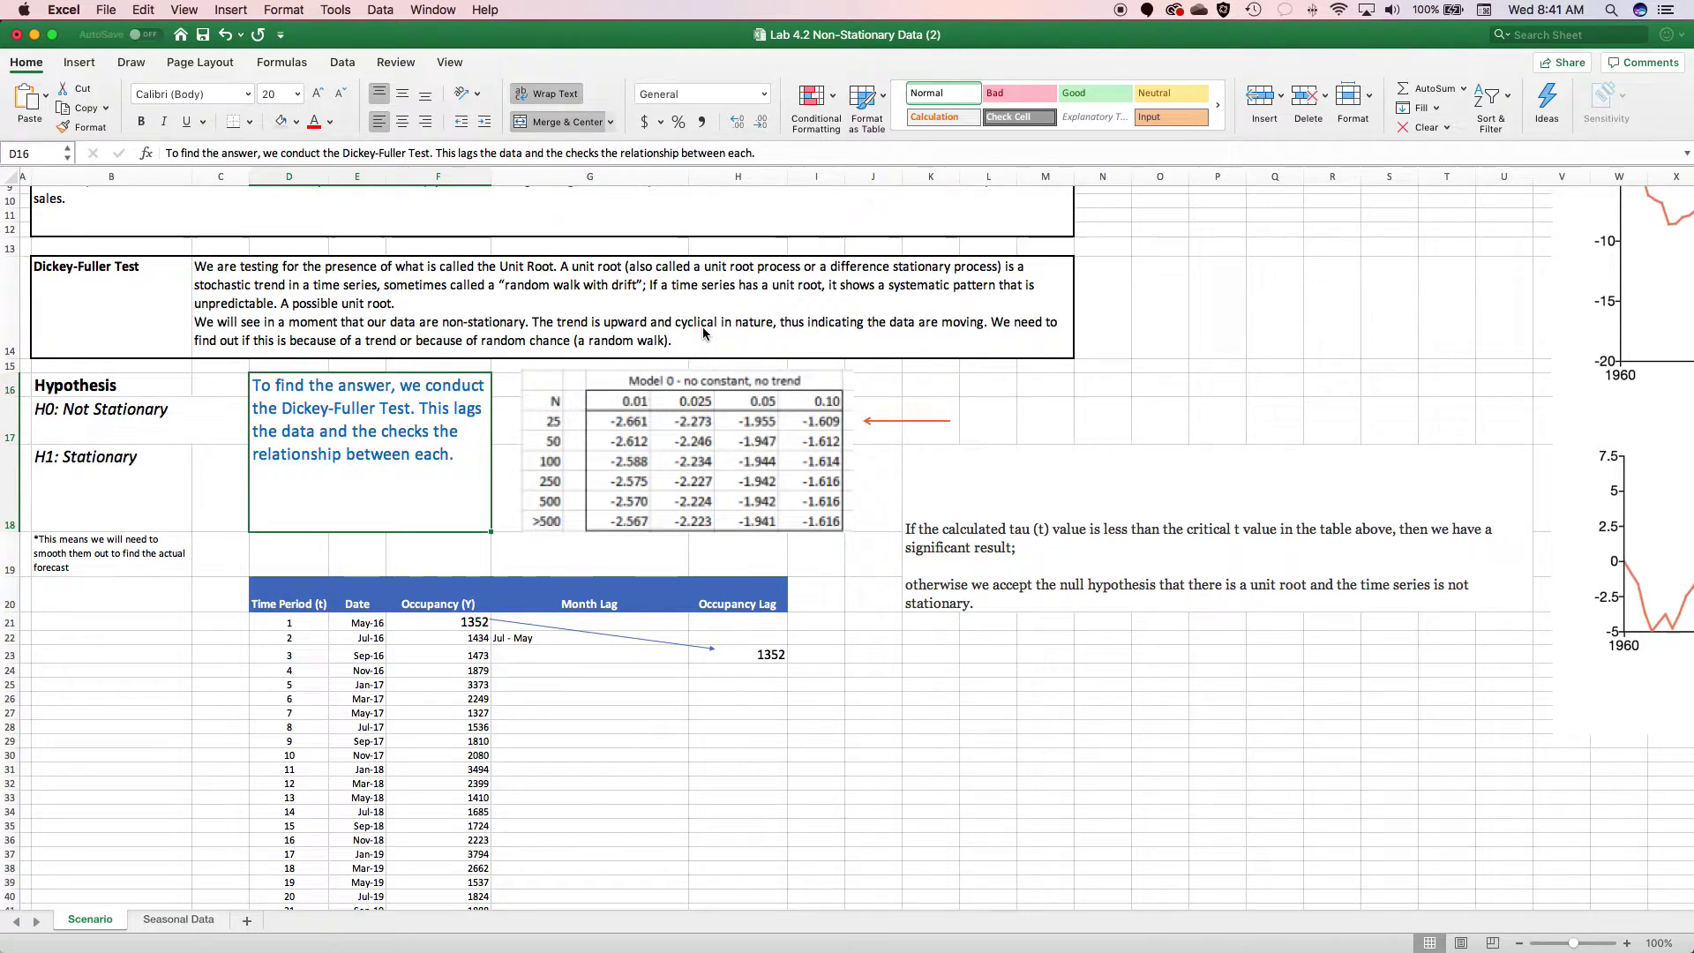
pyautogui.scroll(-1, 704, 333)
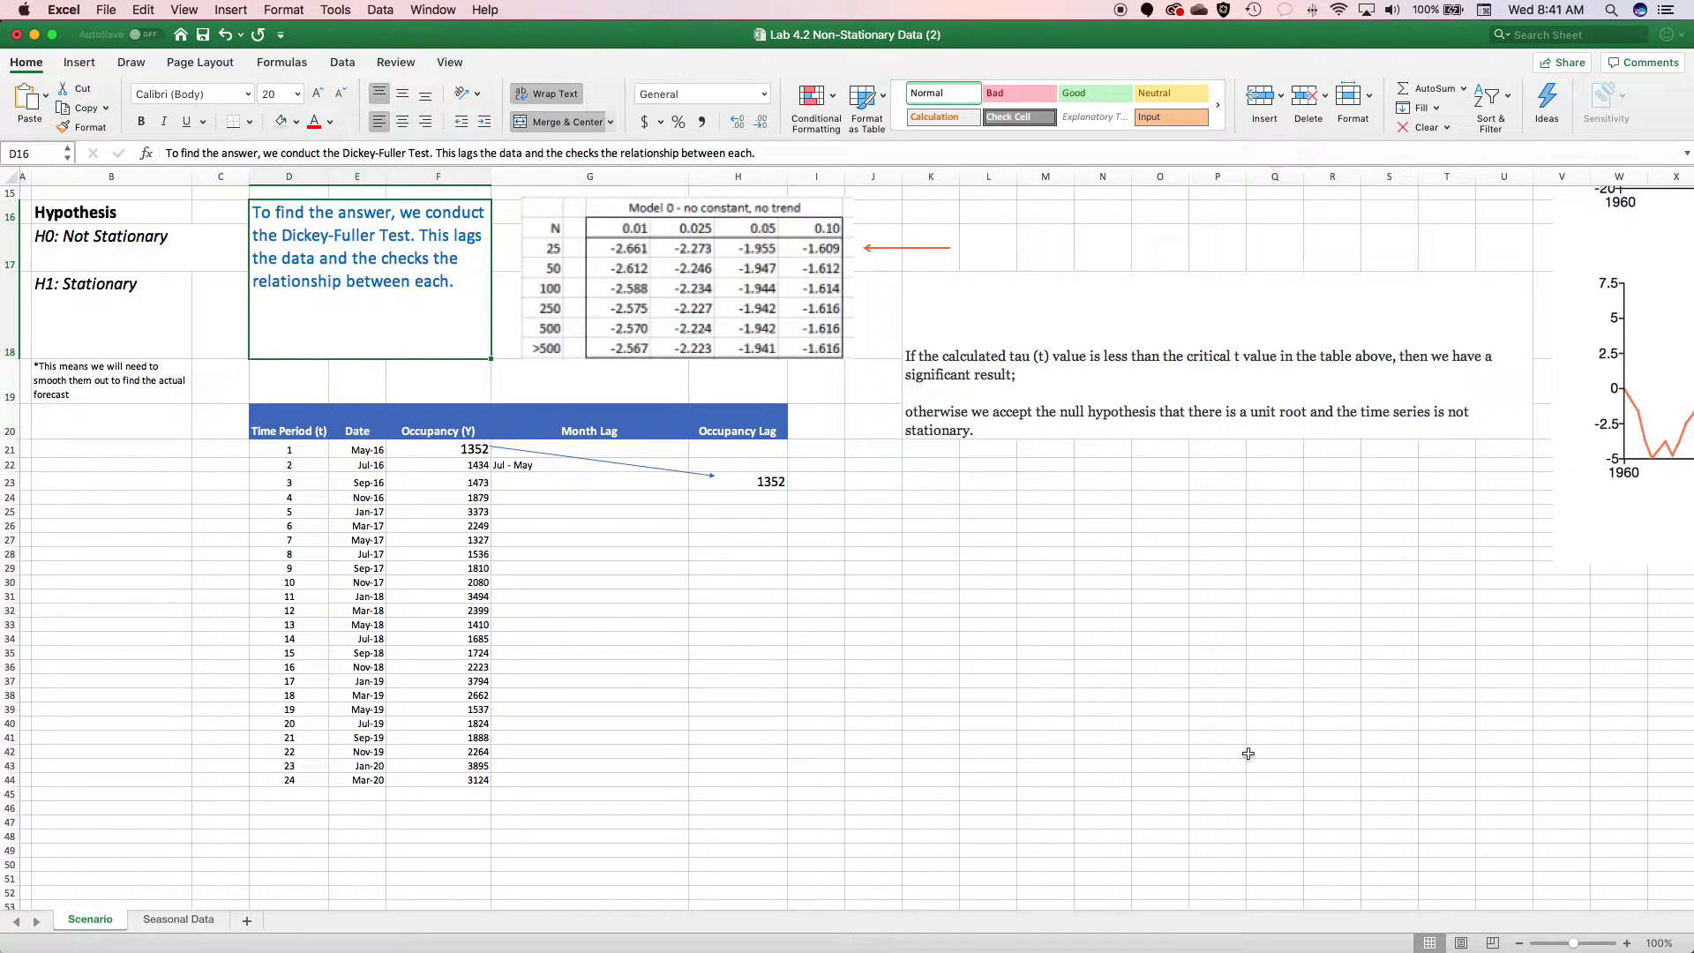
pyautogui.click(1626, 942)
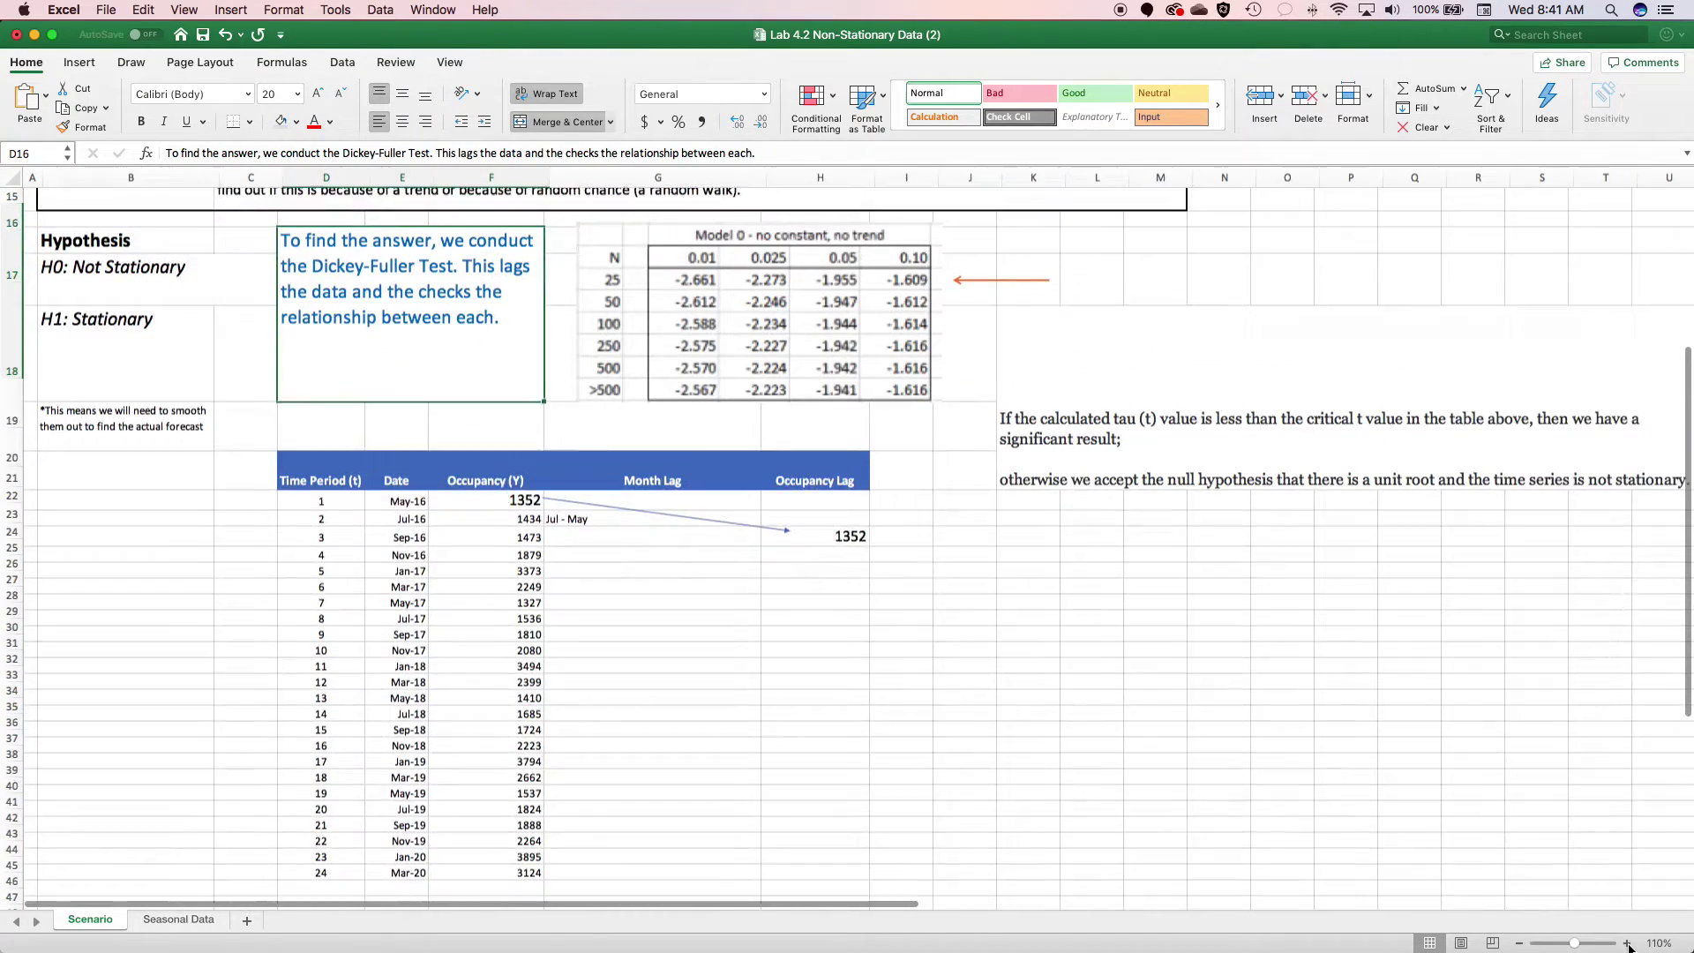
pyautogui.click(1626, 942)
pyautogui.scroll(-4, 1235, 732)
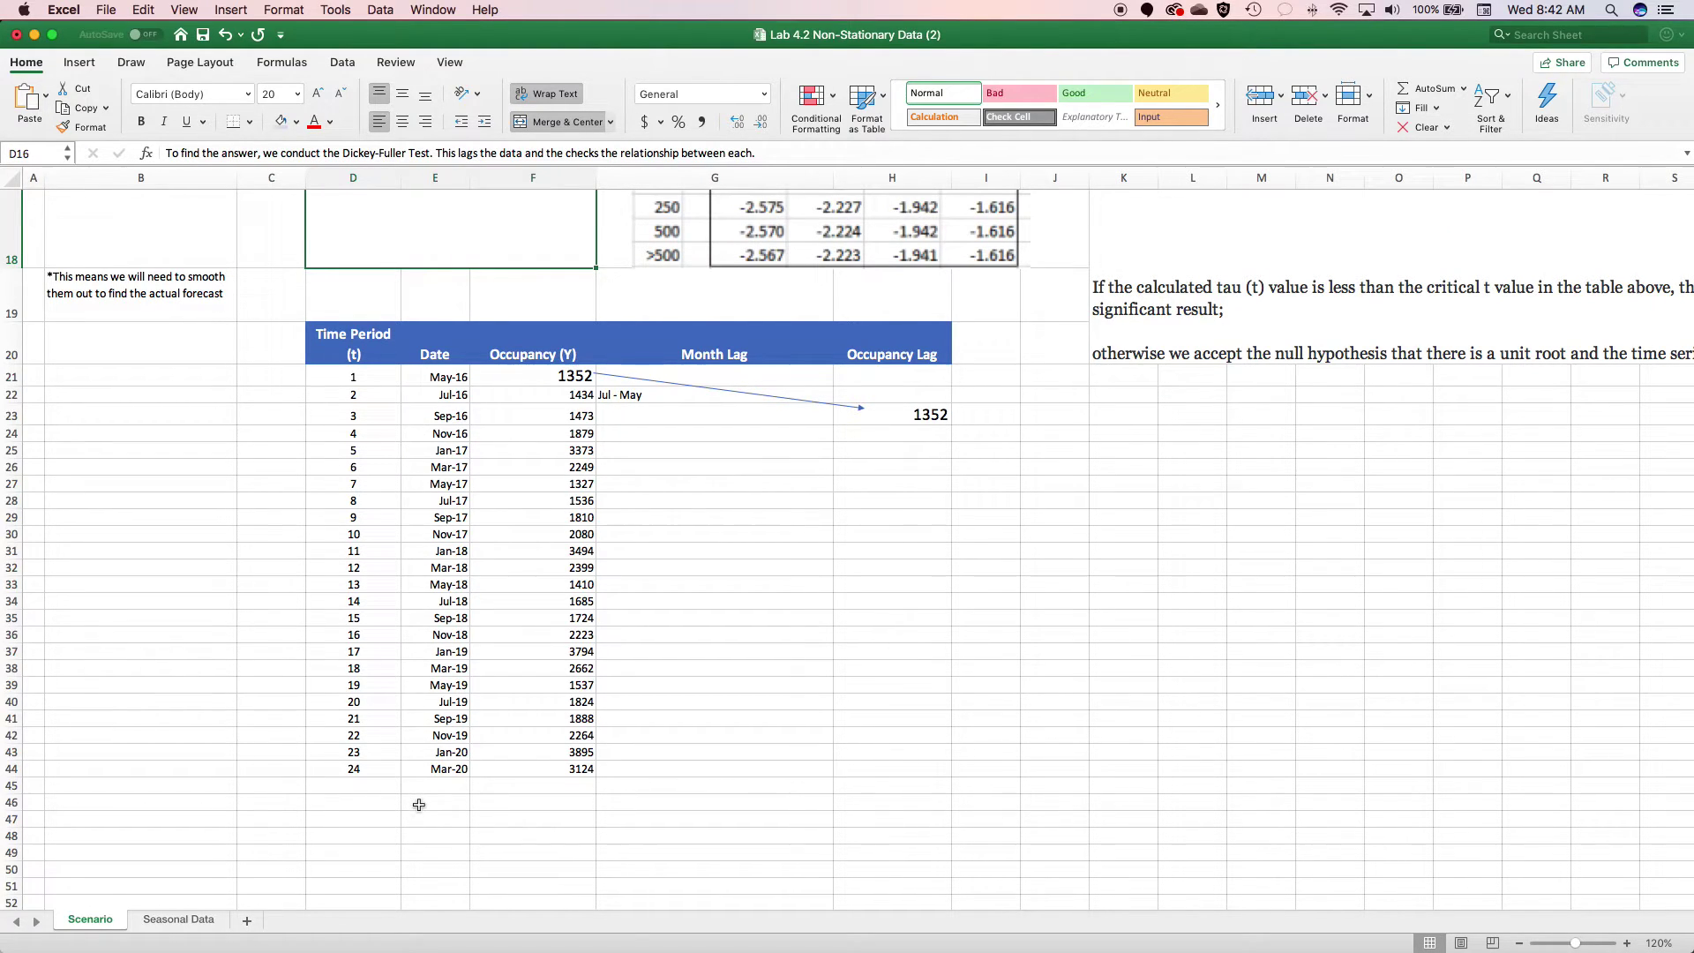
# Step: Scroll up until the H0/H1 hypotheses and Model 0 tau critical-value table are fully visible
pyautogui.scroll(-1, 356, 375)
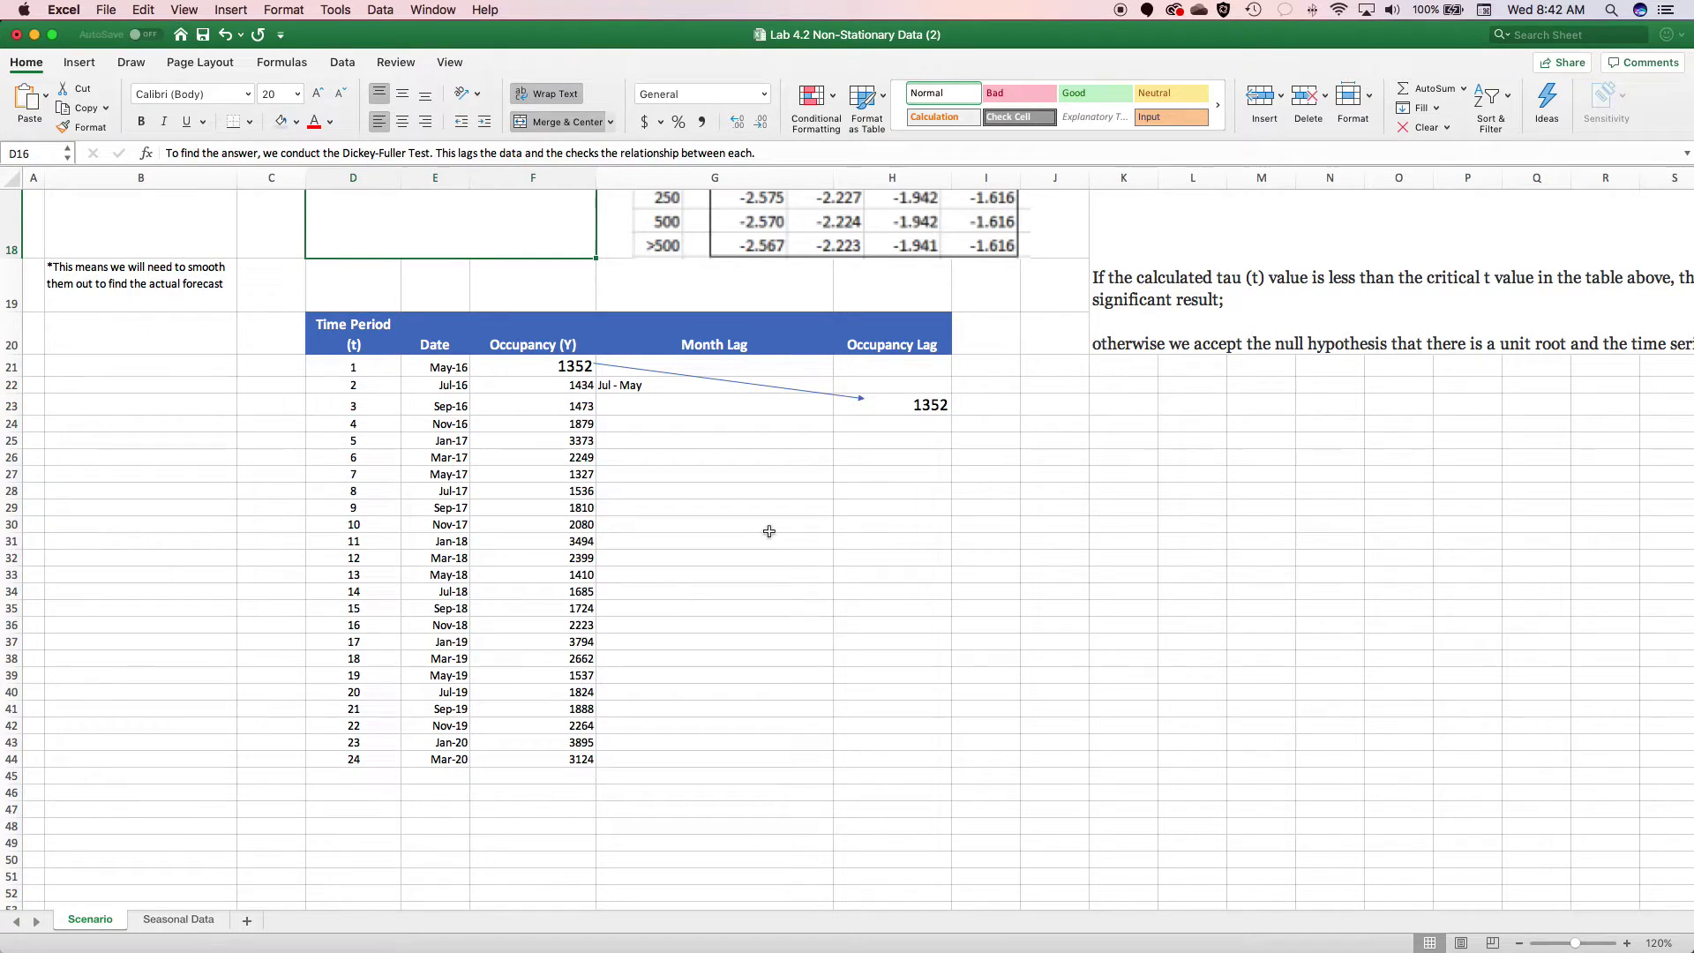
pyautogui.scroll(3, 769, 529)
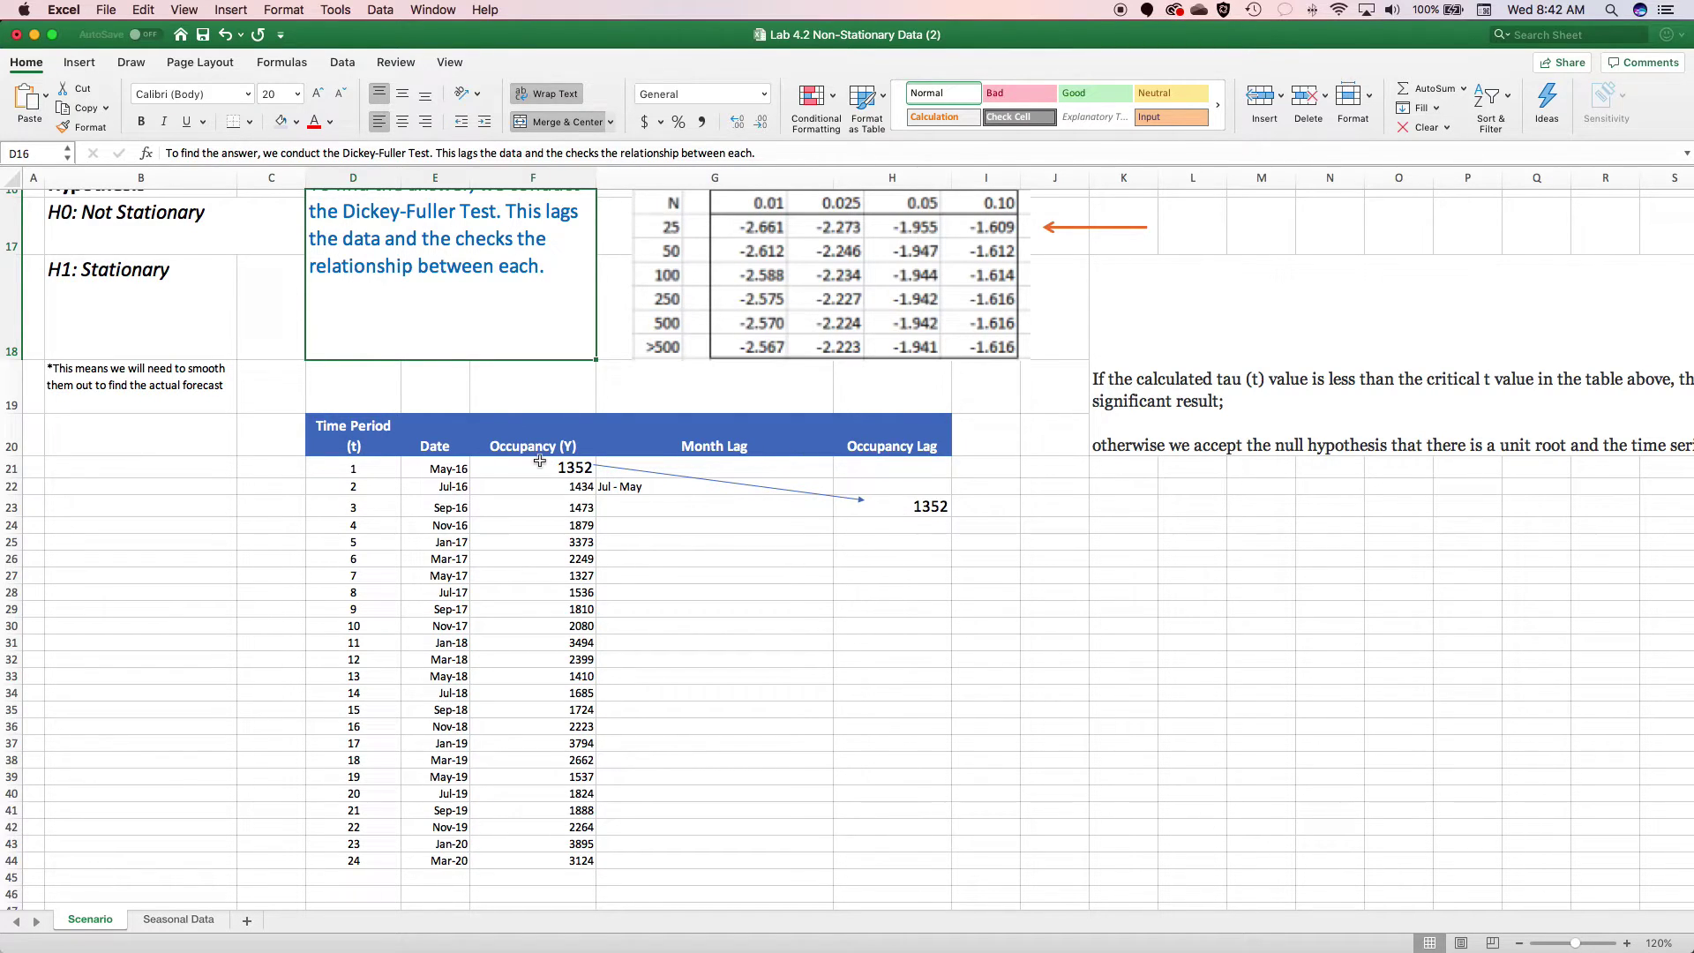
pyautogui.scroll(1, 874, 510)
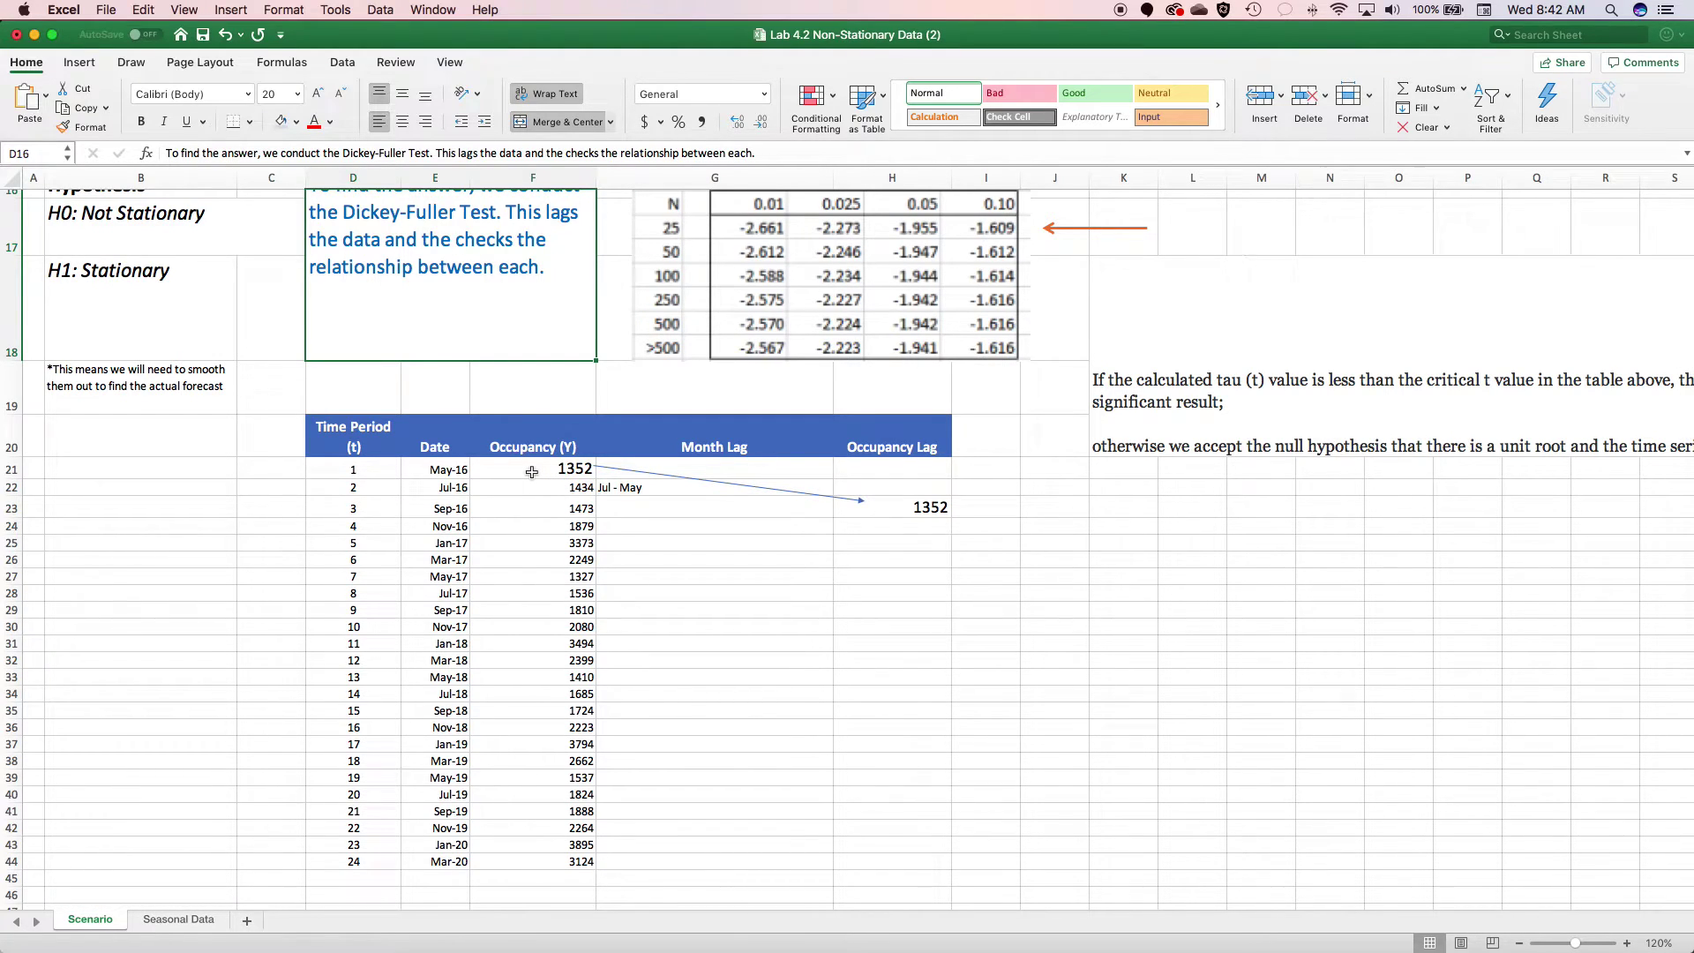
pyautogui.scroll(1, 533, 477)
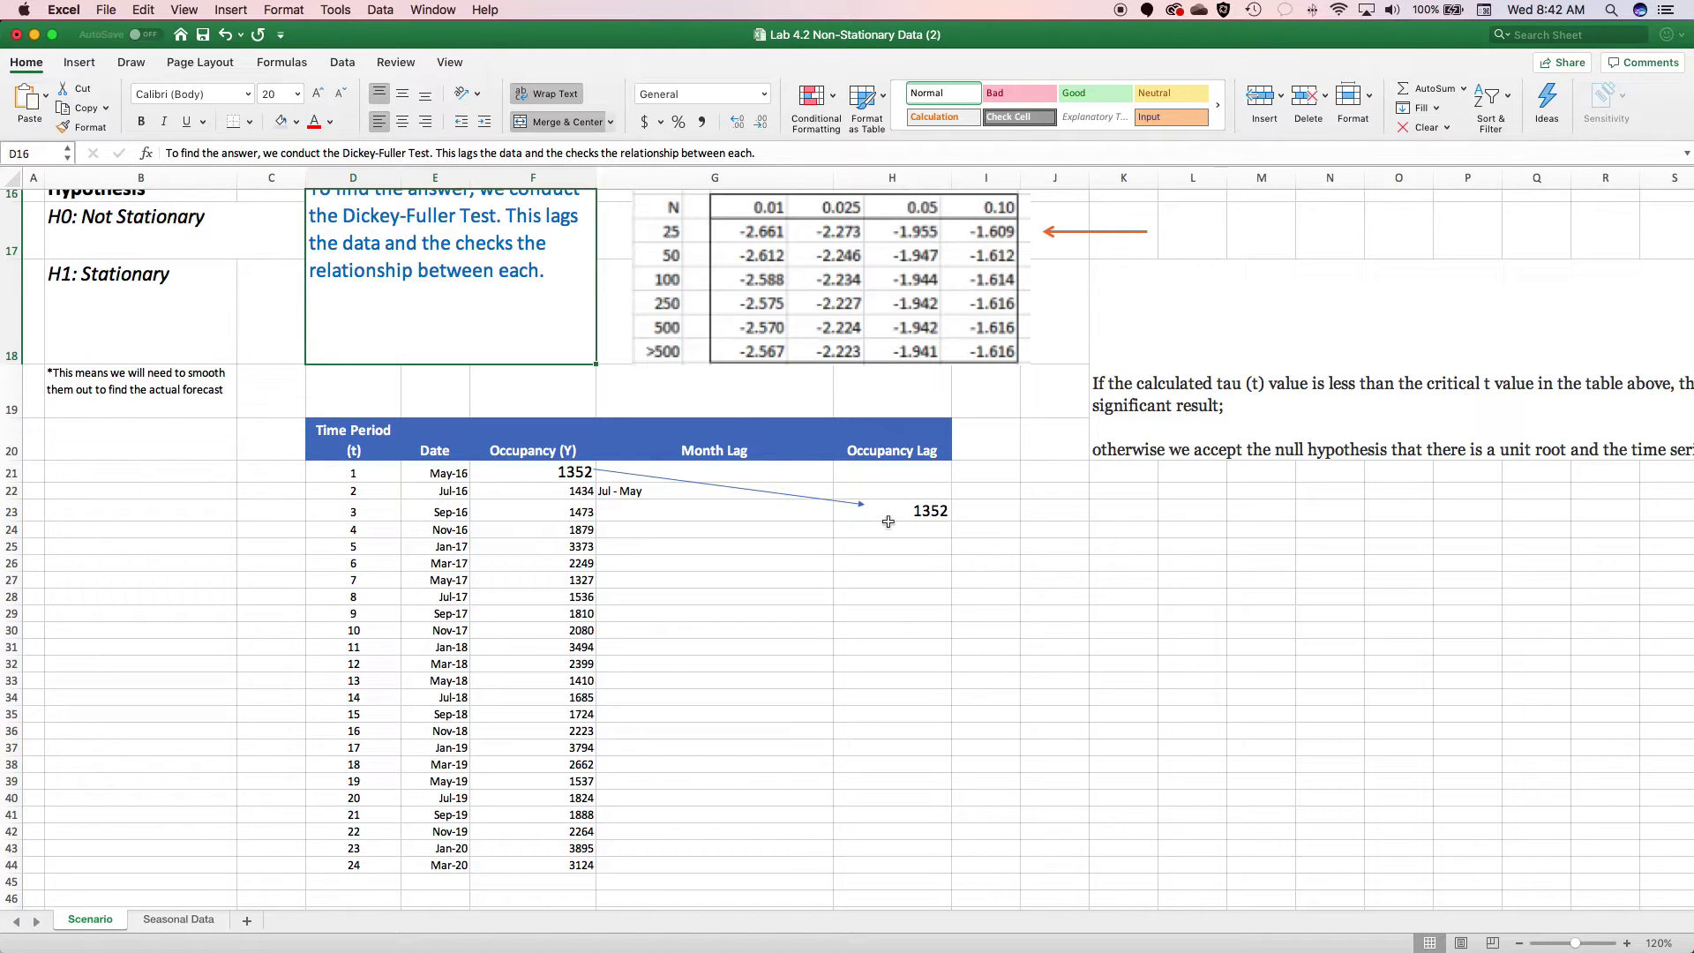
pyautogui.scroll(2, 892, 522)
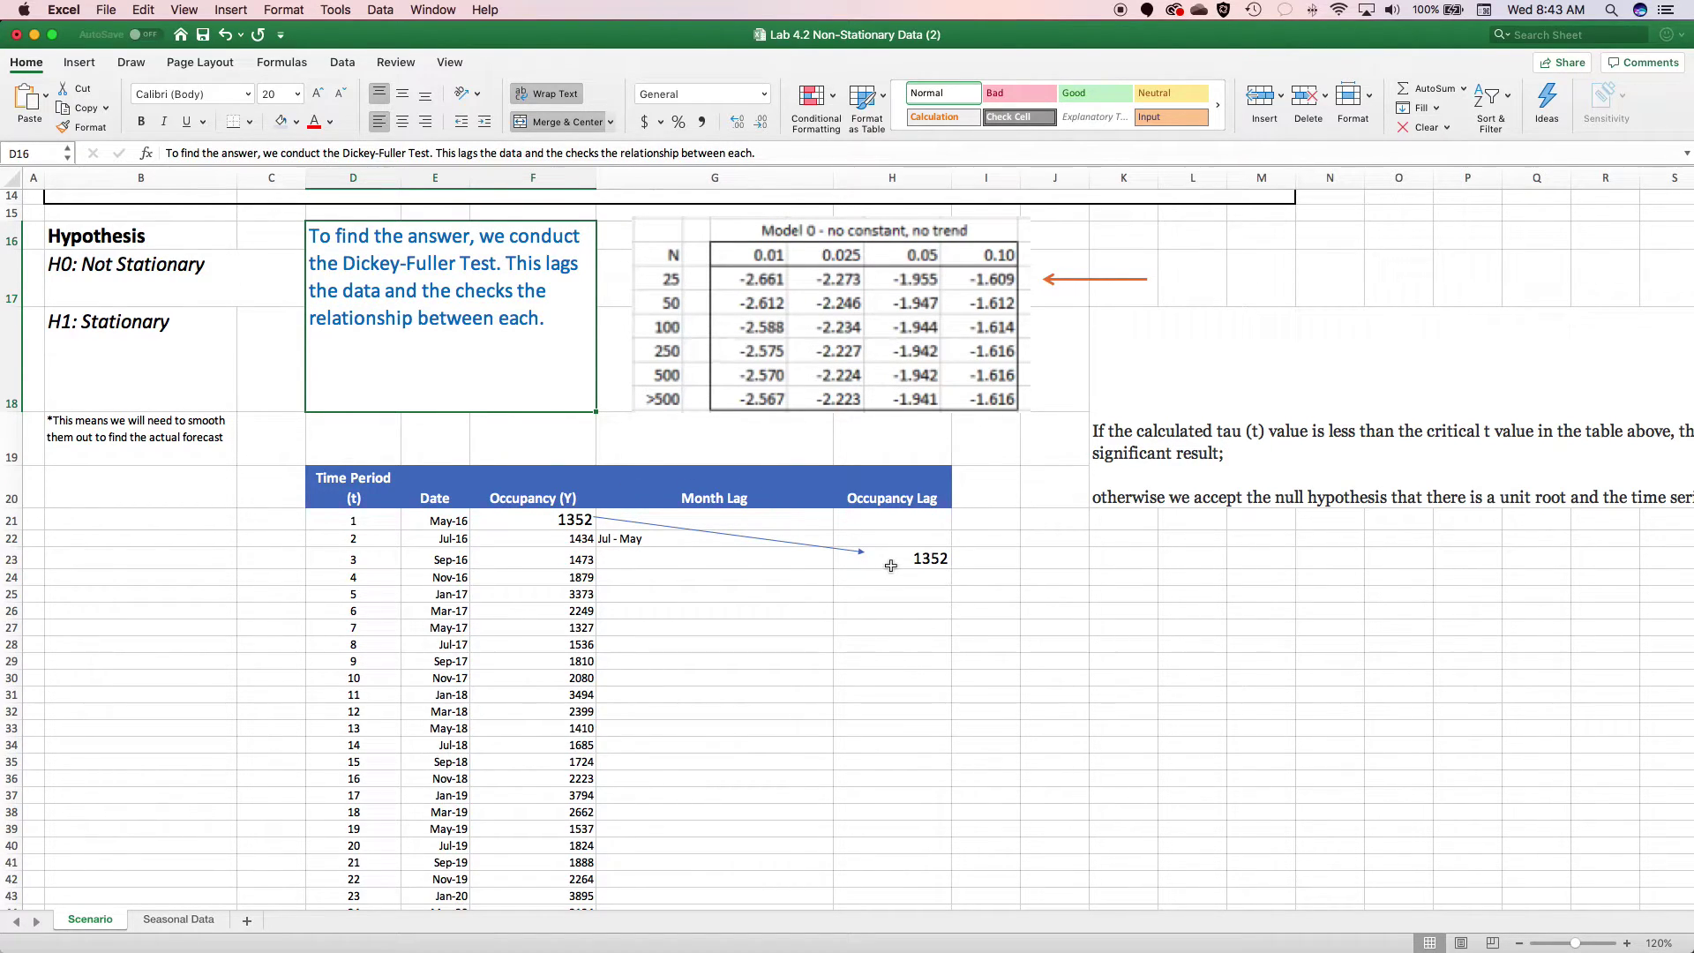
# Step: Move the lag arrow above the header, then enter =F21 in H23 and fill it down to 2264
pyautogui.moveTo(781, 541); pyautogui.dragTo(779, 456)
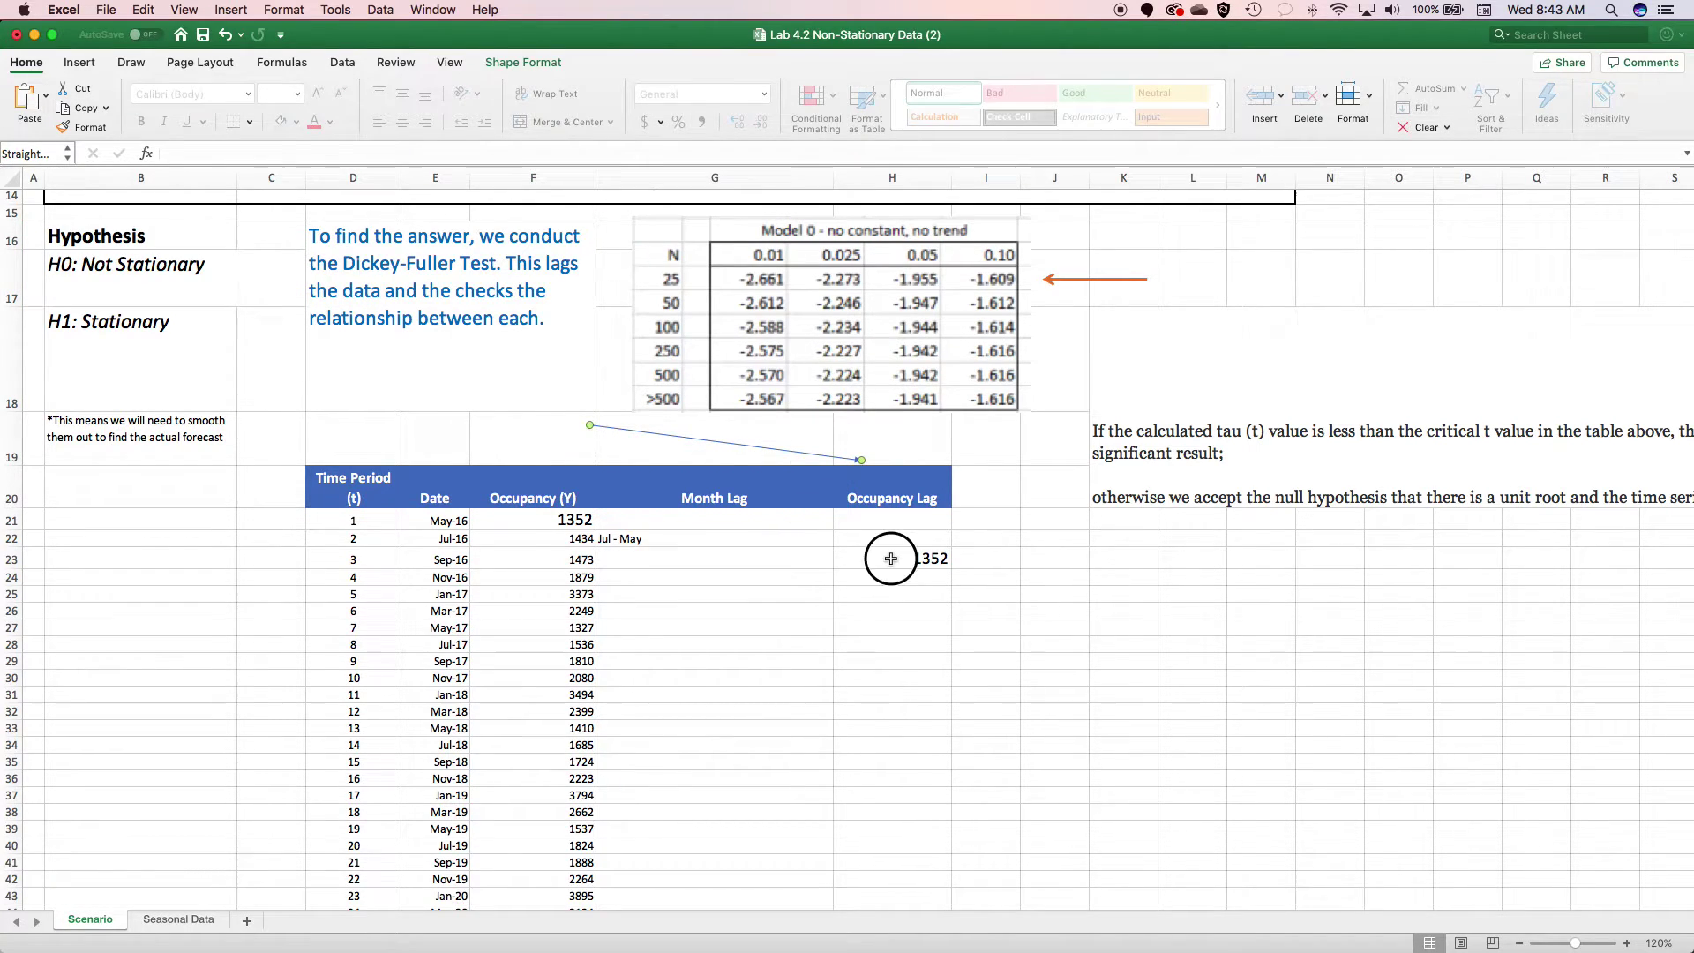
pyautogui.click(891, 558)
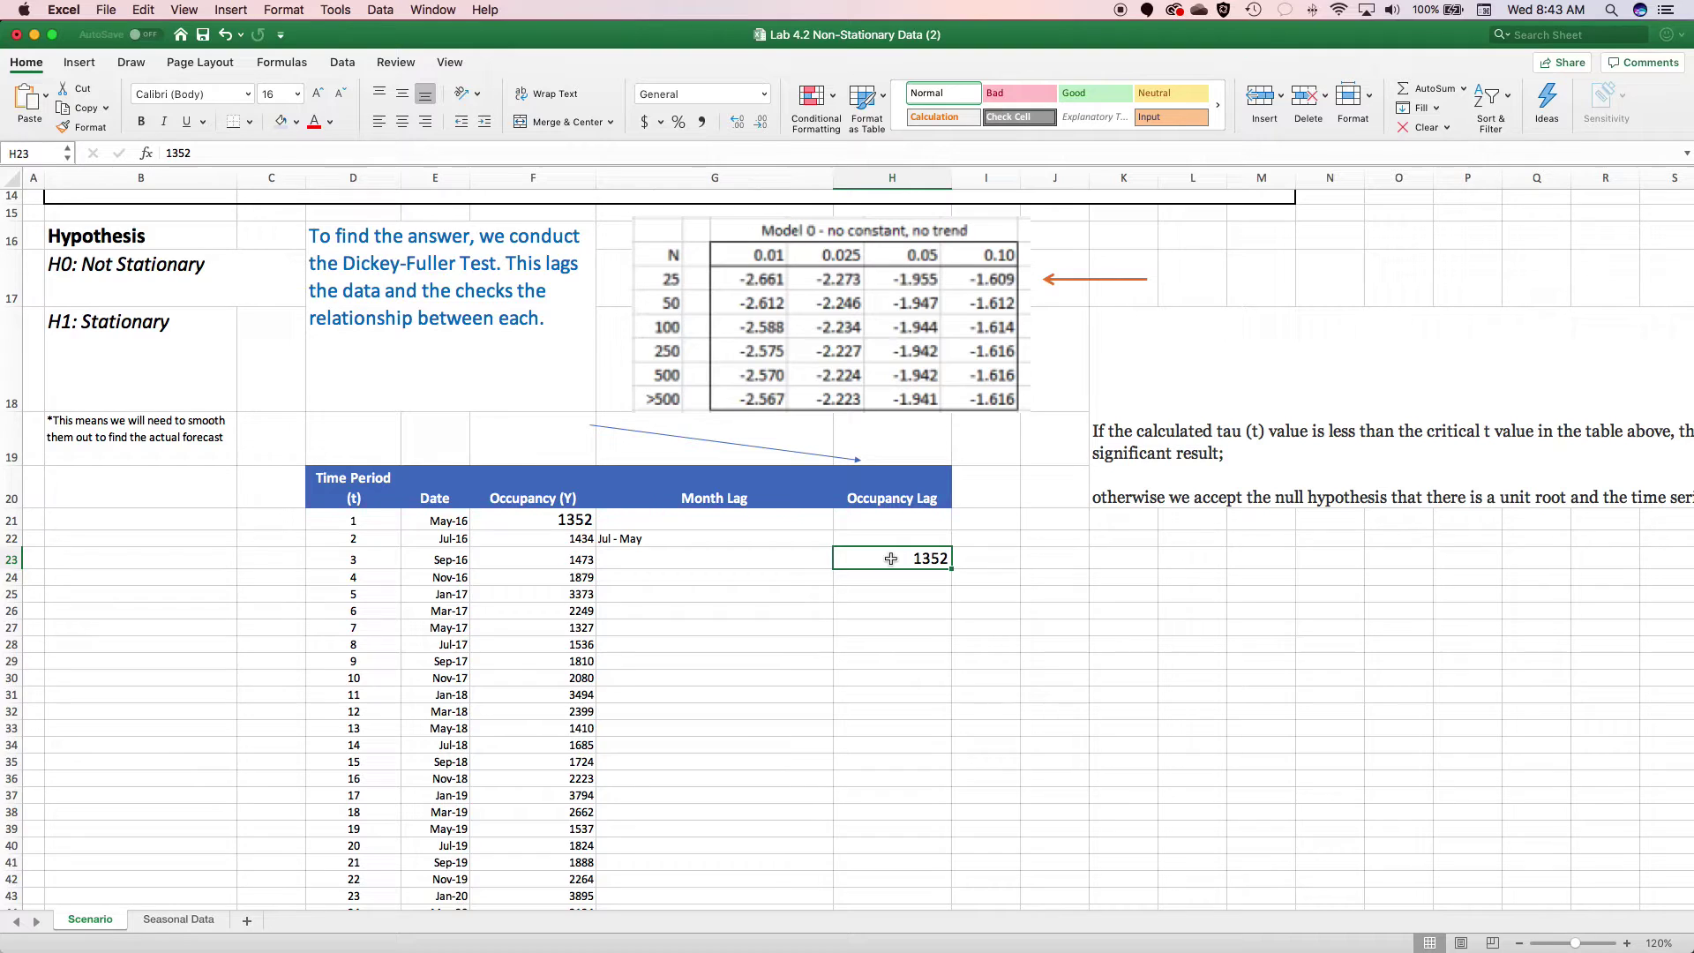
pyautogui.write('=')
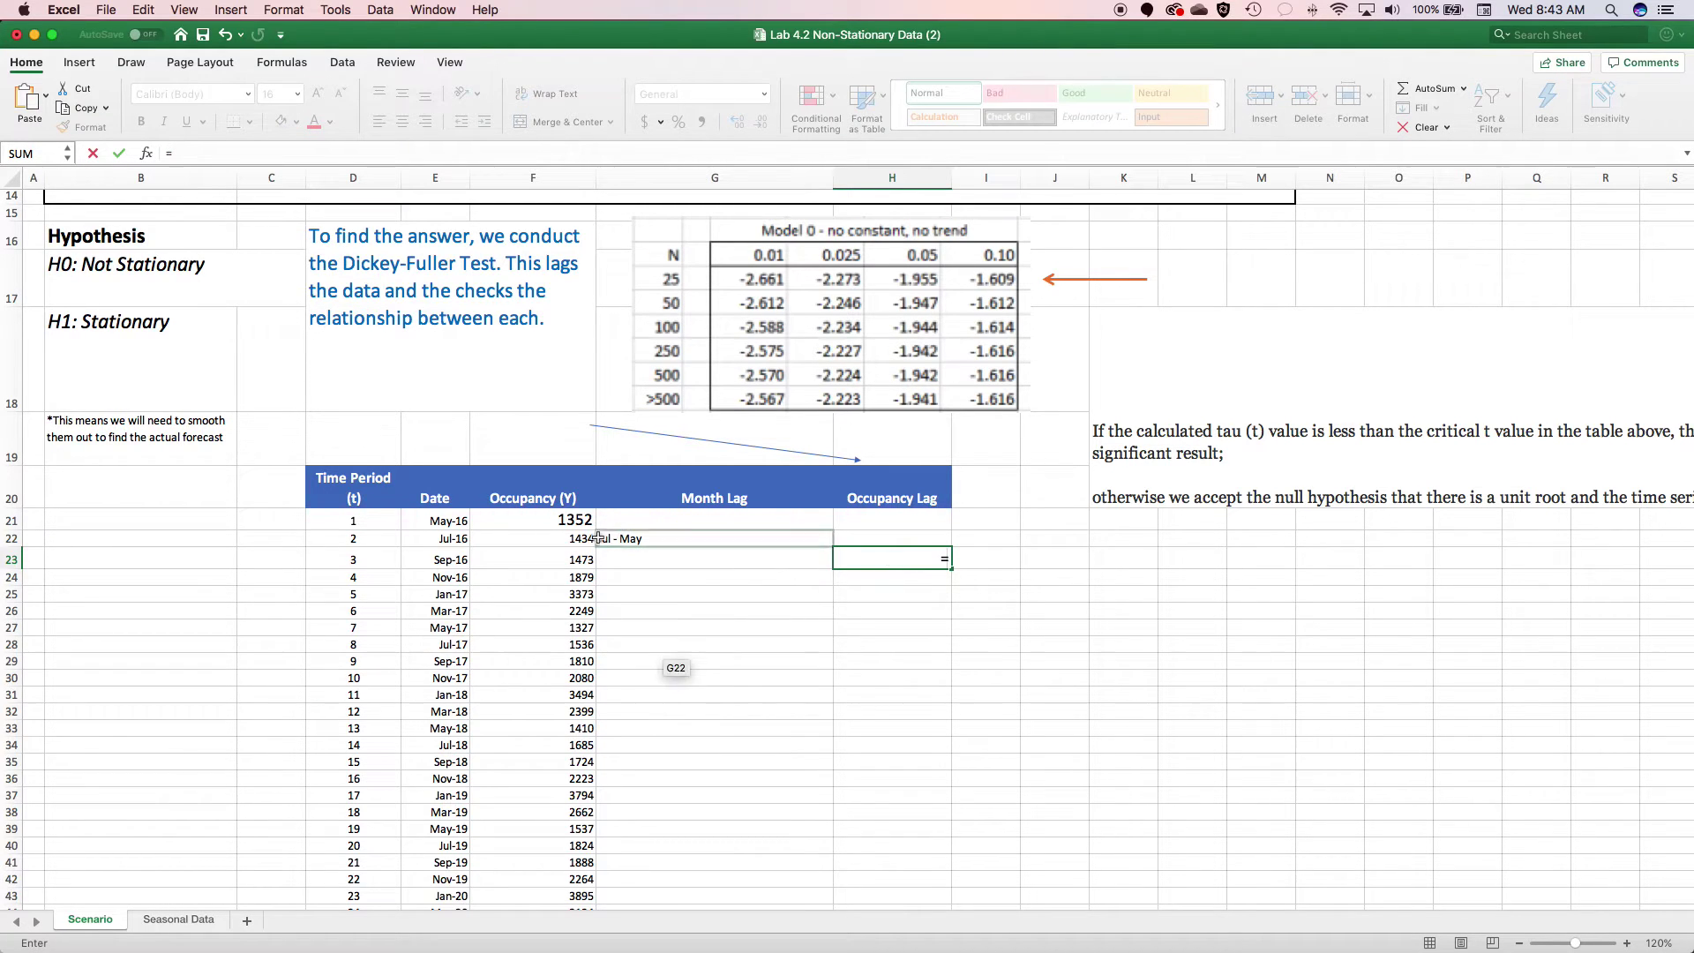
pyautogui.click(549, 525)
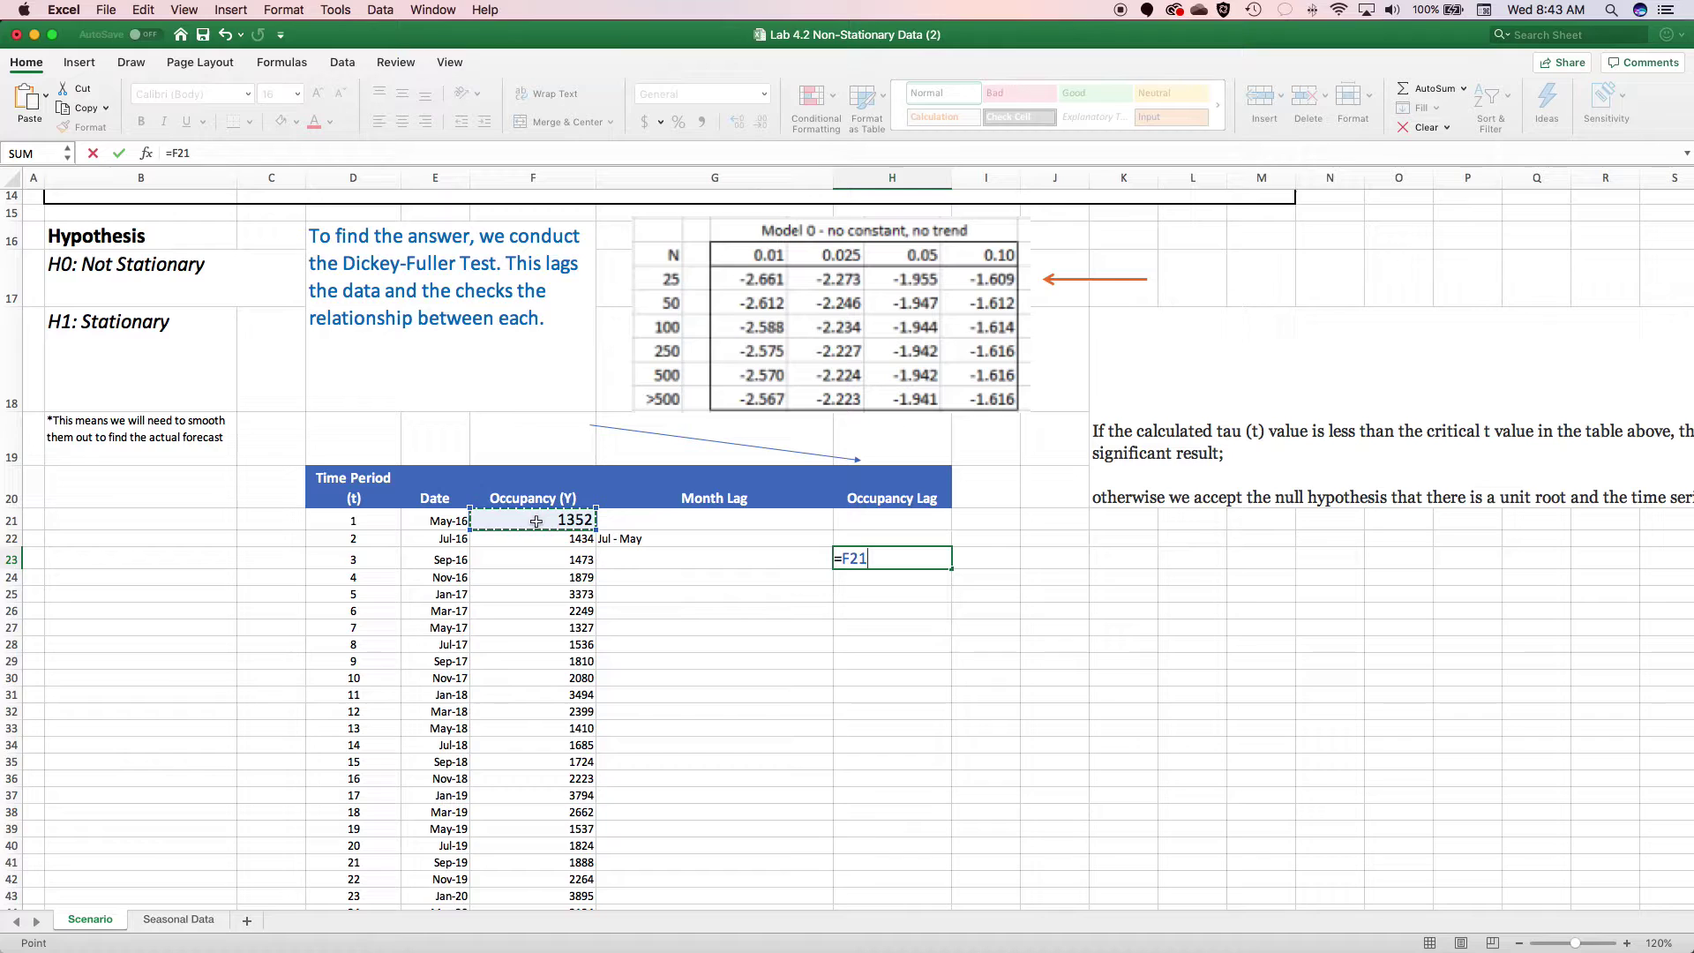
pyautogui.press('Return')
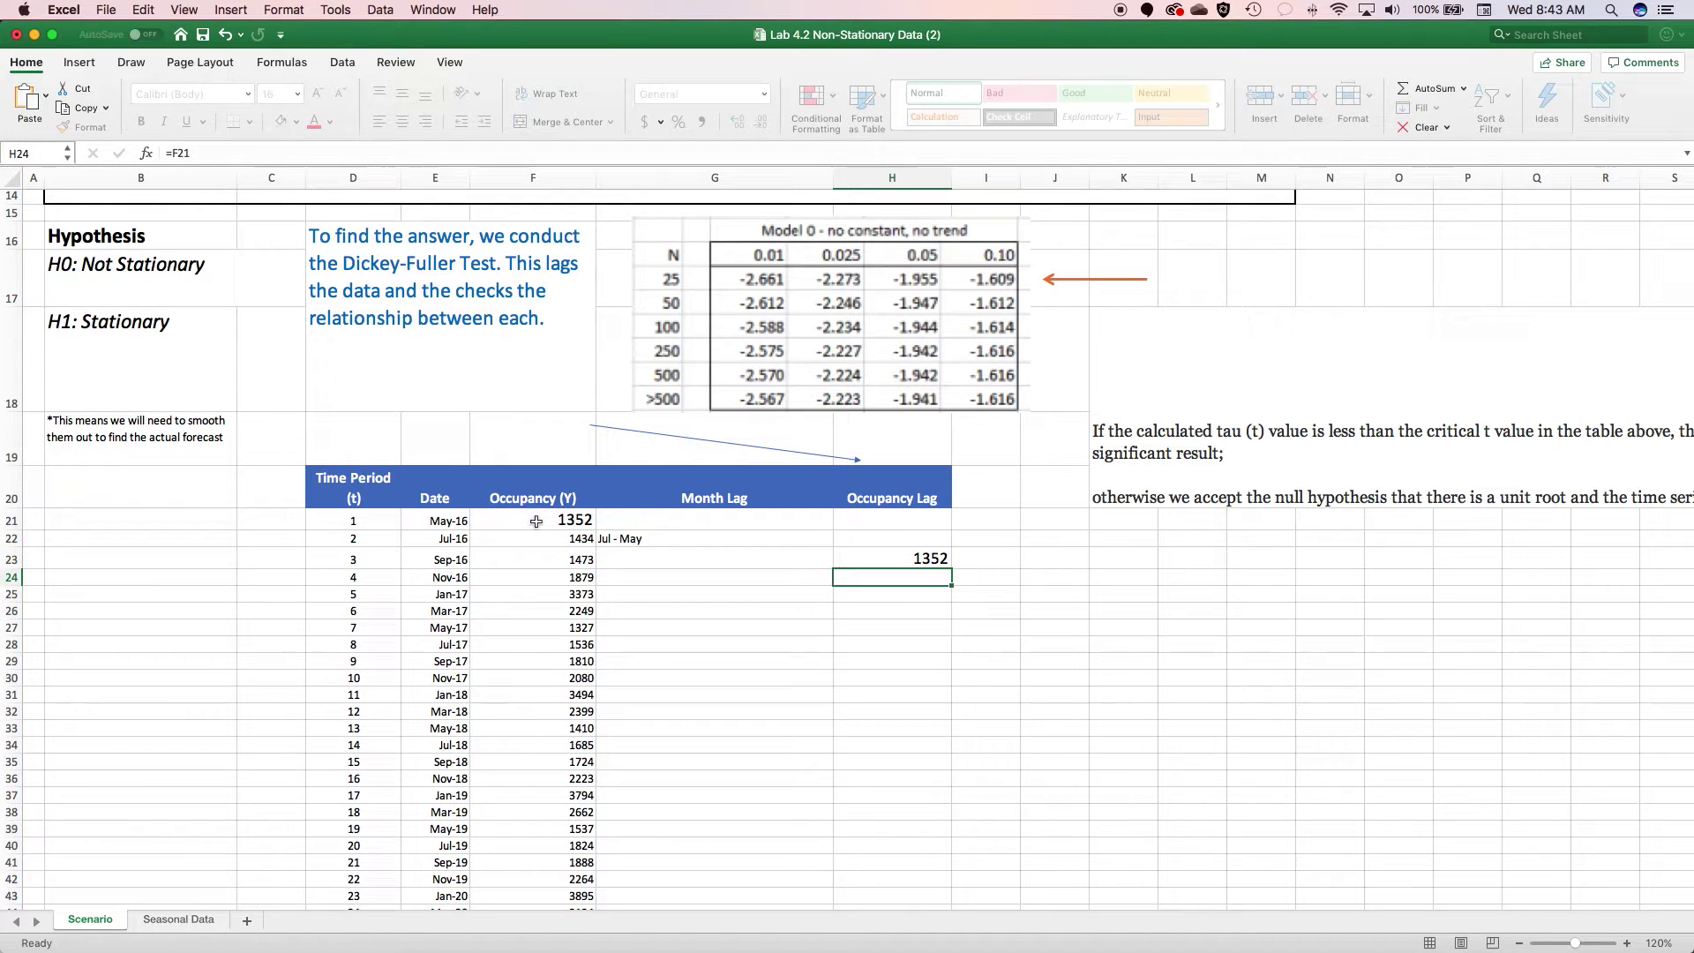
pyautogui.click(872, 558)
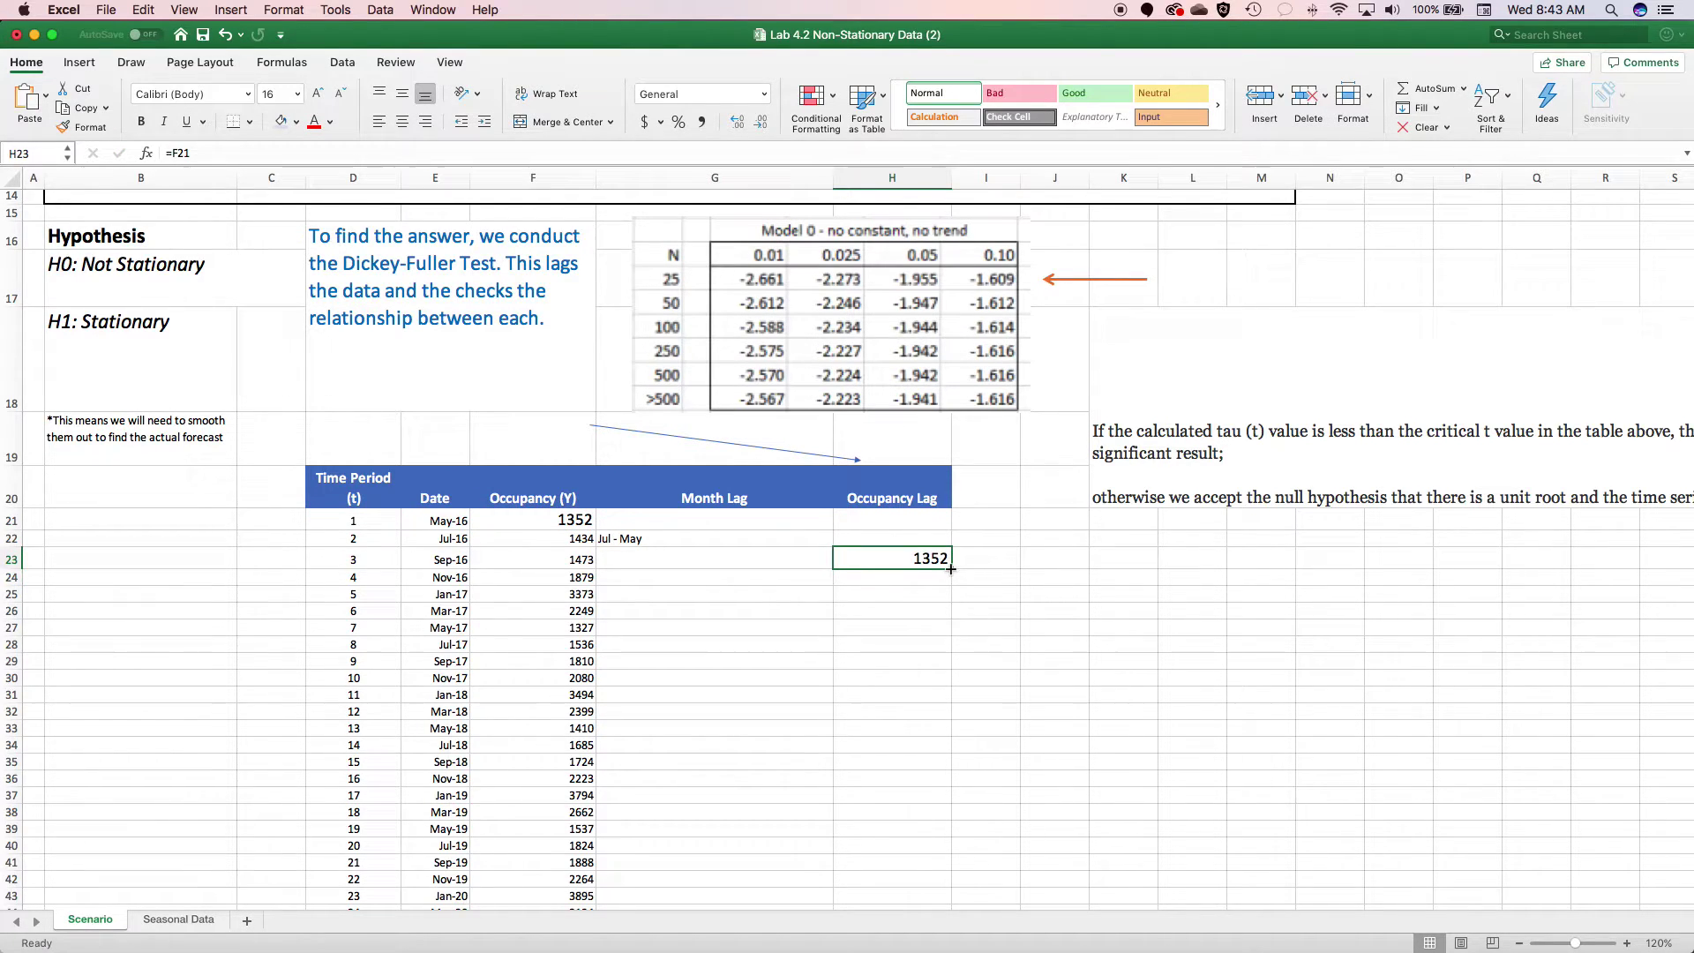
pyautogui.doubleClick(952, 572)
pyautogui.scroll(-5, 974, 650)
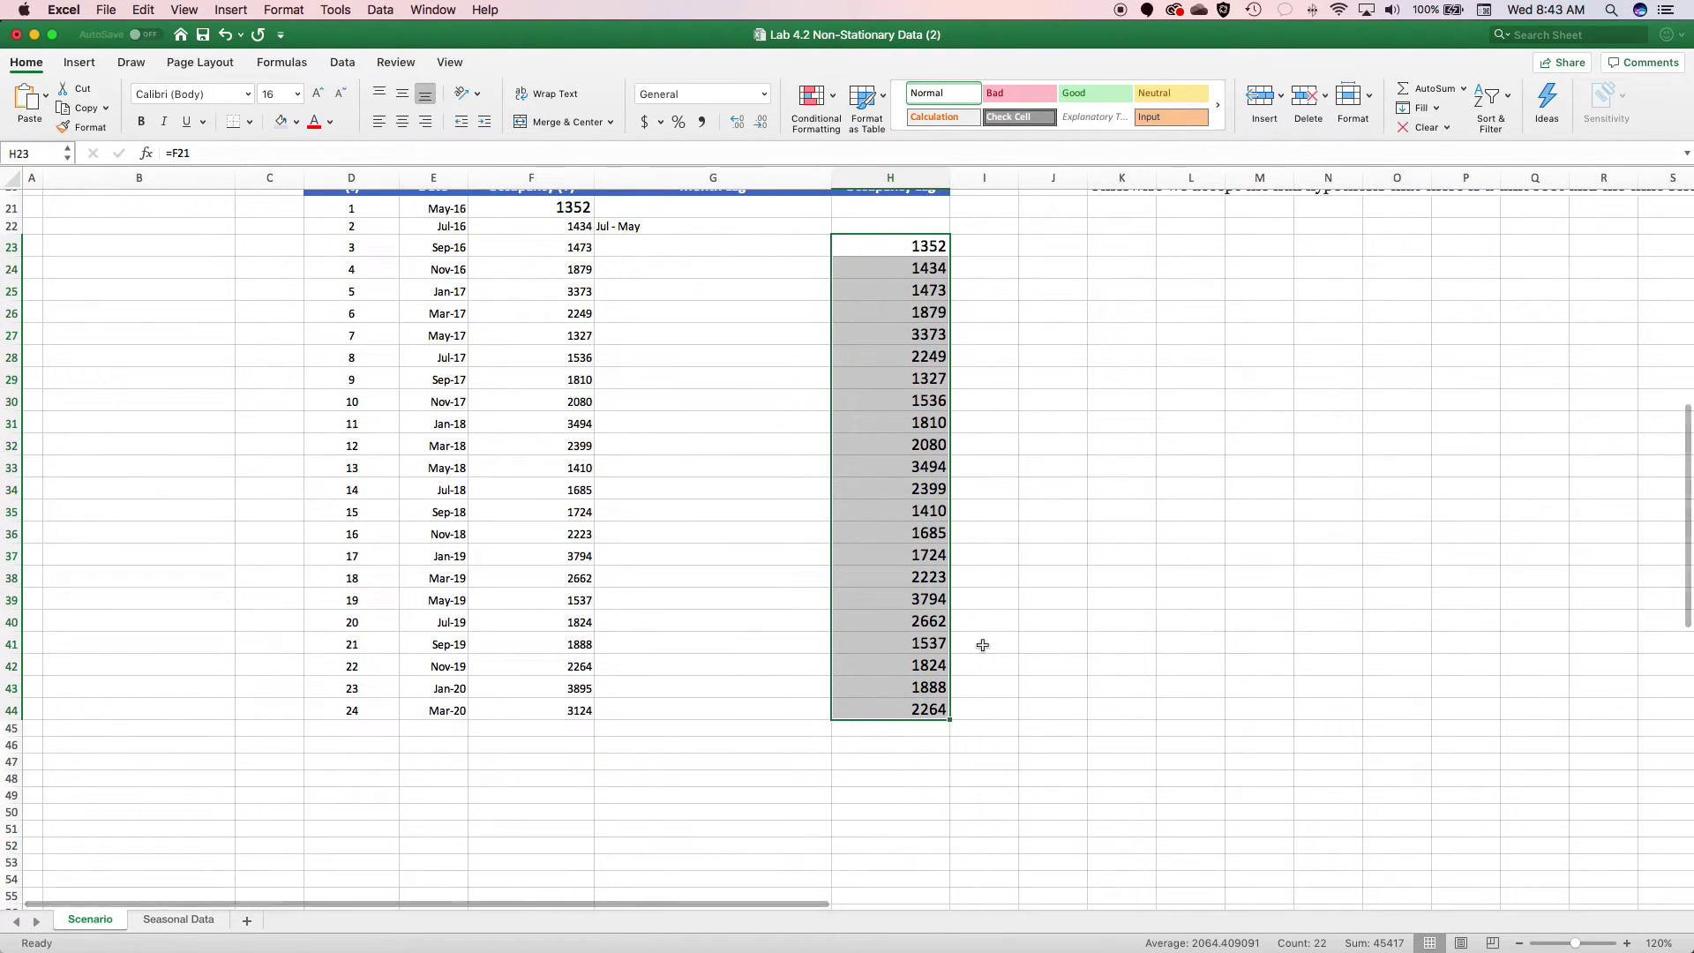
pyautogui.scroll(5, 982, 645)
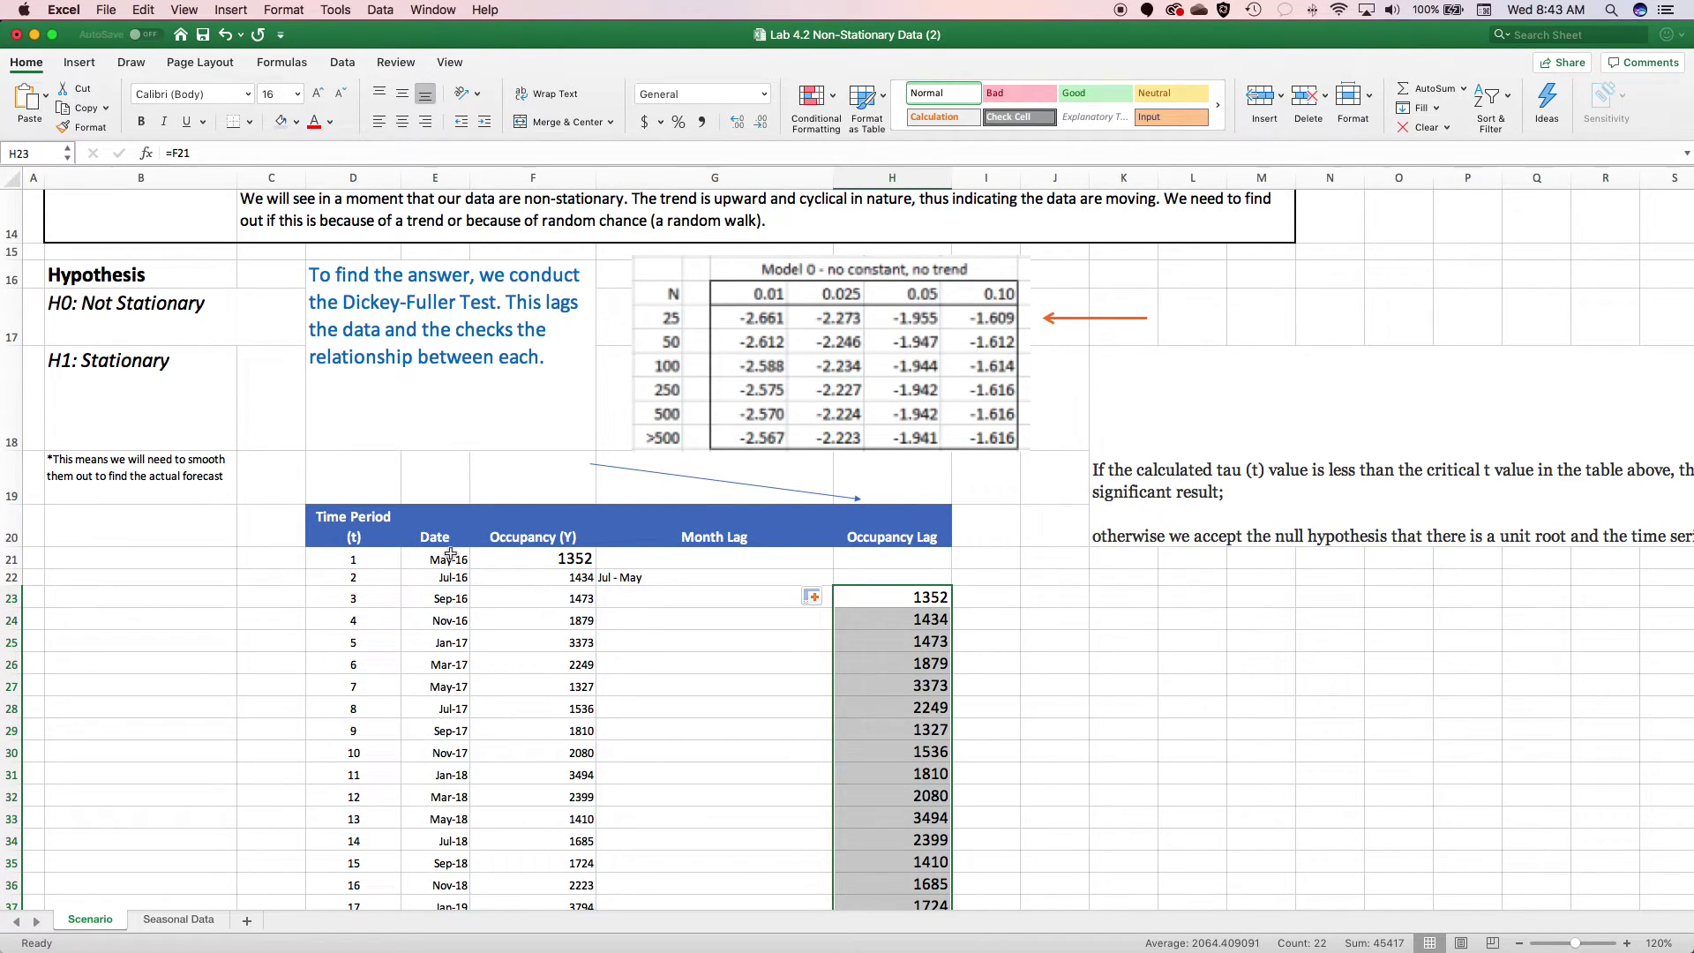
# Step: Replace the Jul - May note in G22 with =E22-E21, the Jul-16 minus May-16 gap
pyautogui.click(658, 581)
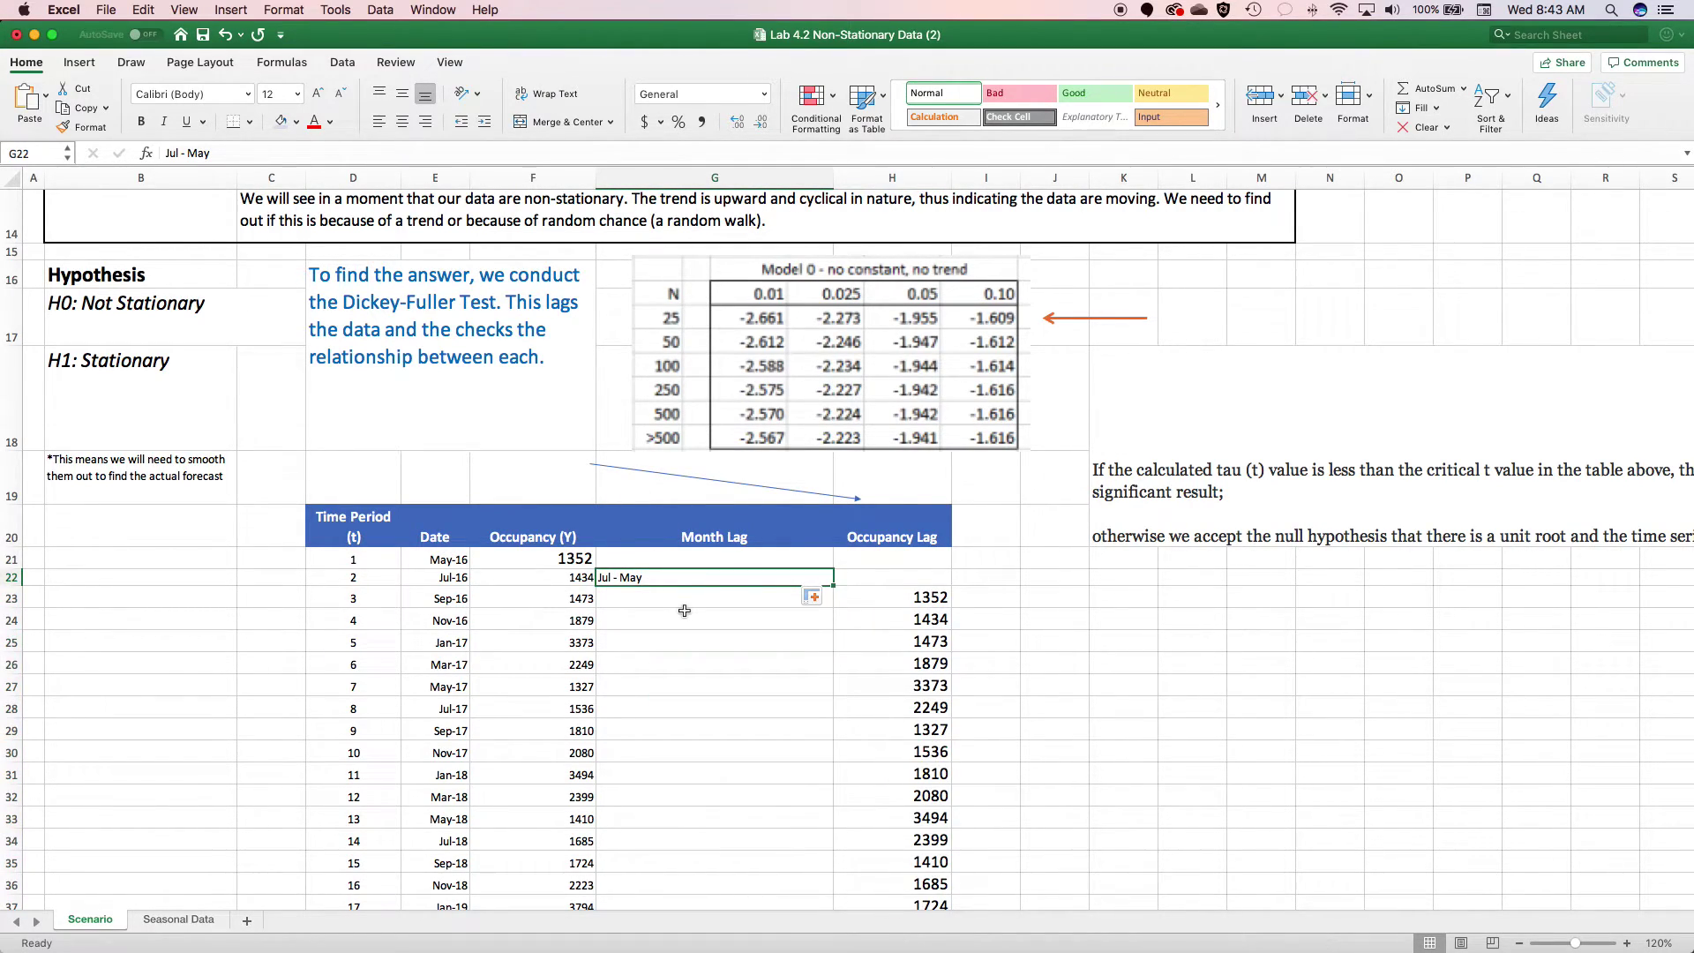
pyautogui.write('=')
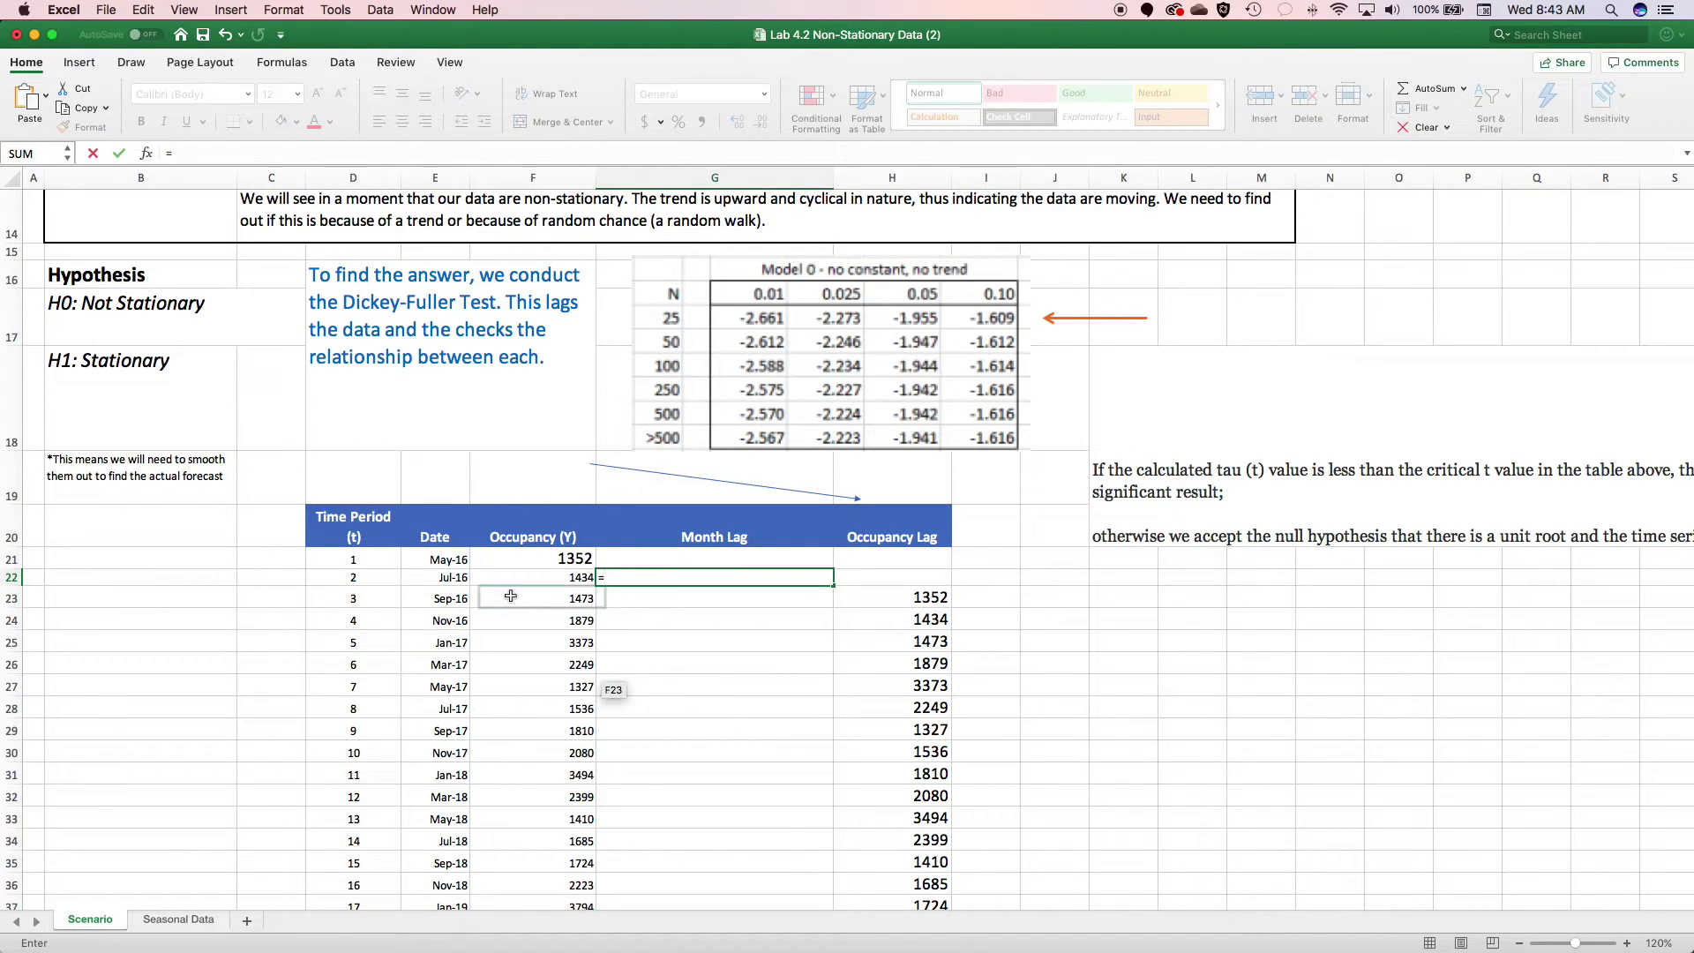
pyautogui.click(449, 577)
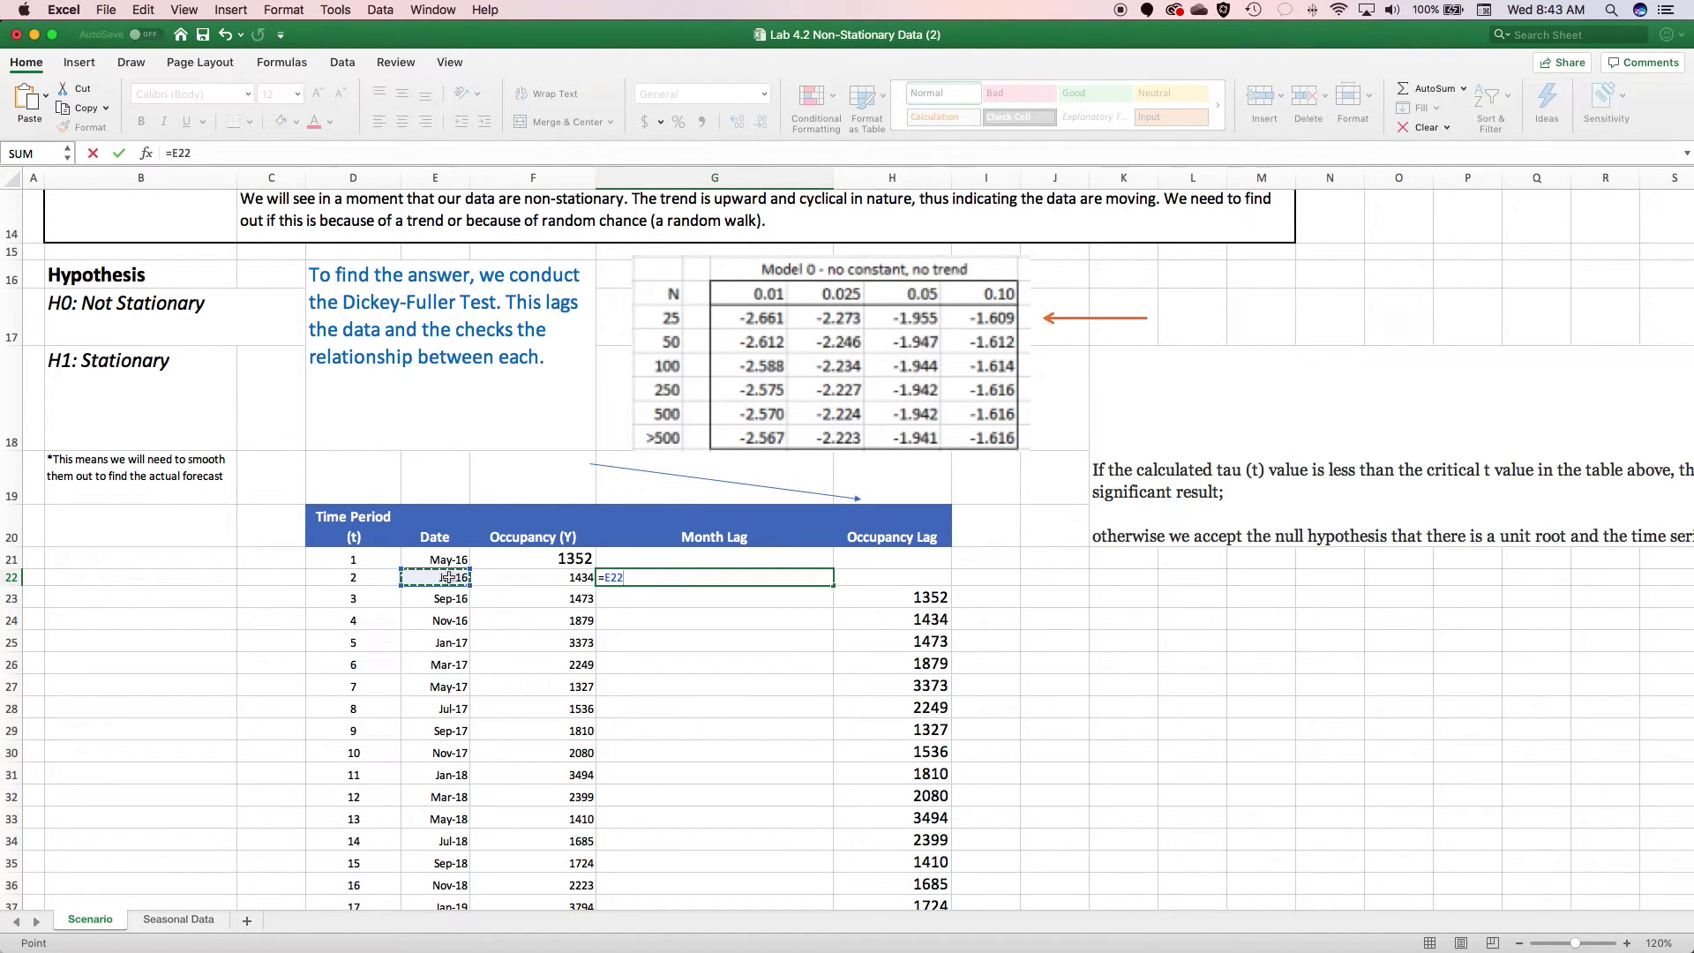
pyautogui.write('-')
pyautogui.click(446, 559)
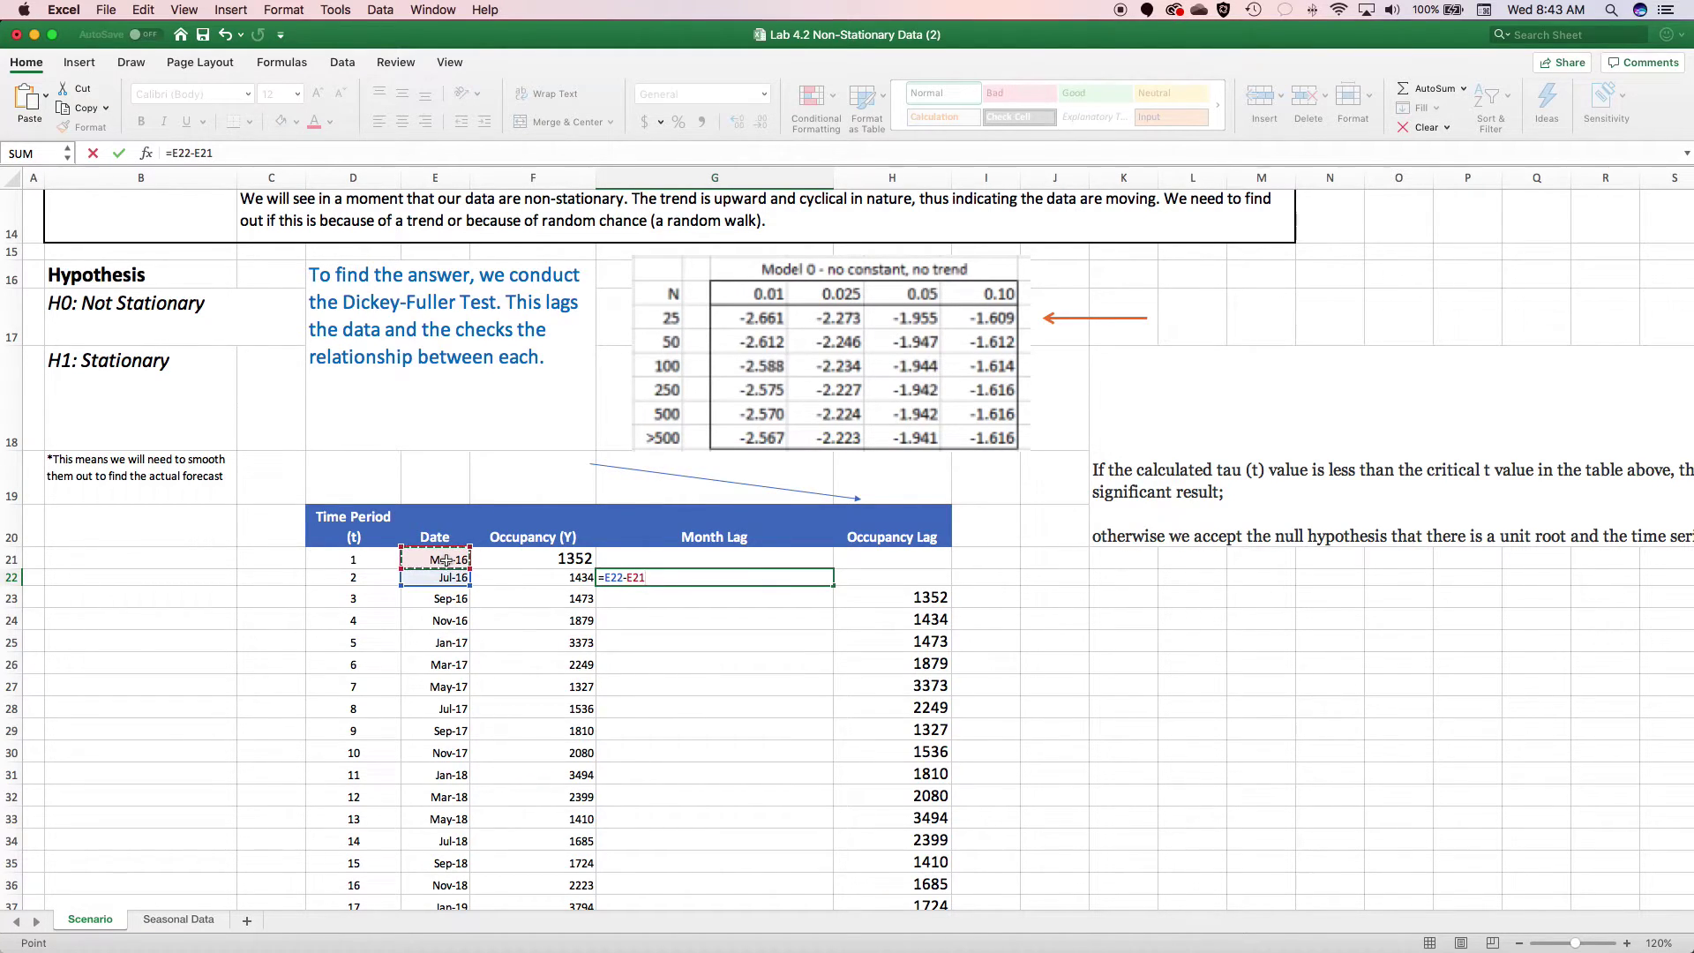
pyautogui.press('Return')
# Step: Format the G22 result as Number so it displays 61.00
pyautogui.click(733, 576)
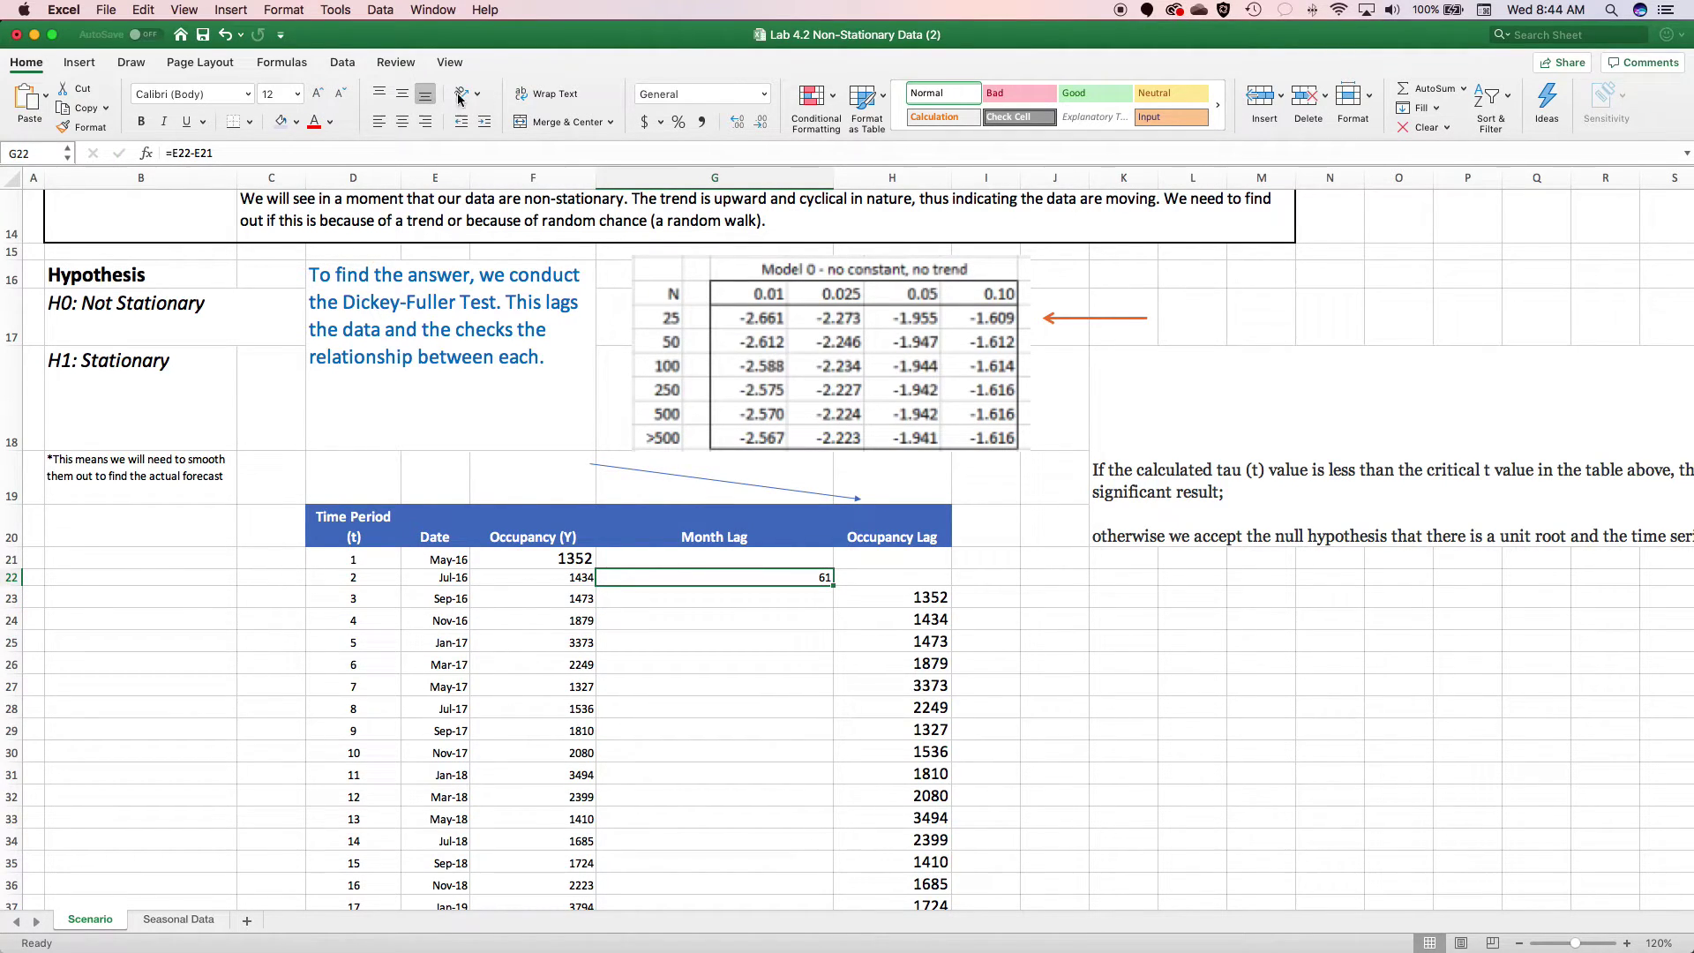
pyautogui.click(764, 97)
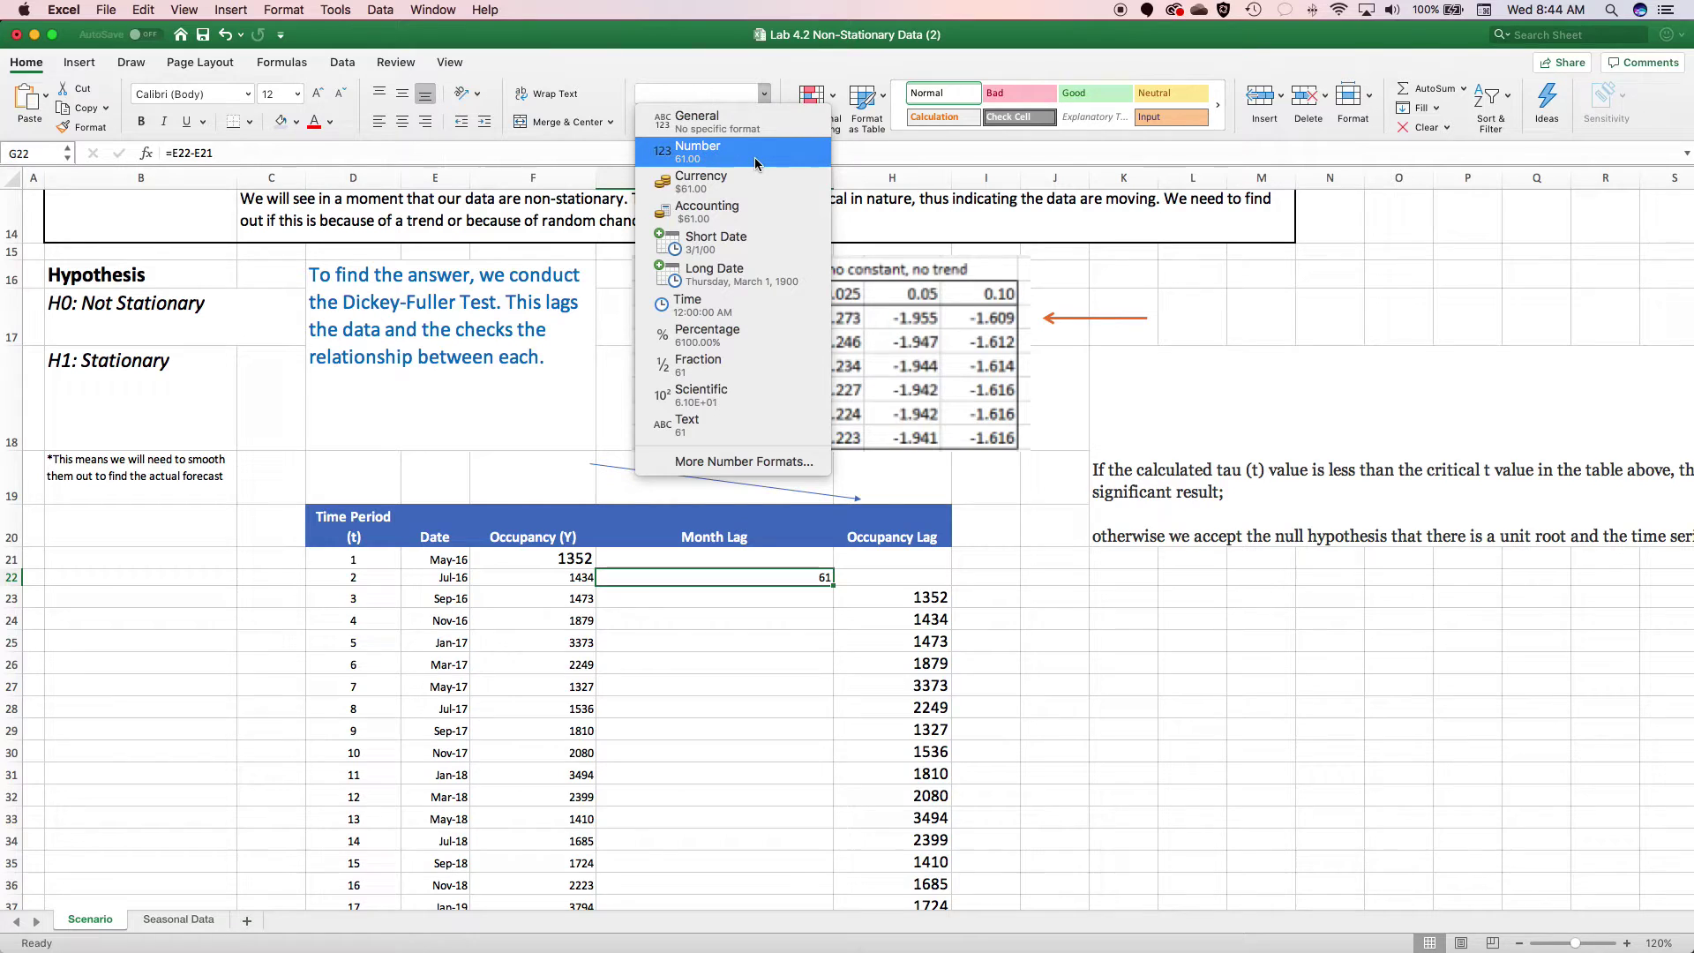
pyautogui.click(706, 152)
pyautogui.scroll(-1, 739, 561)
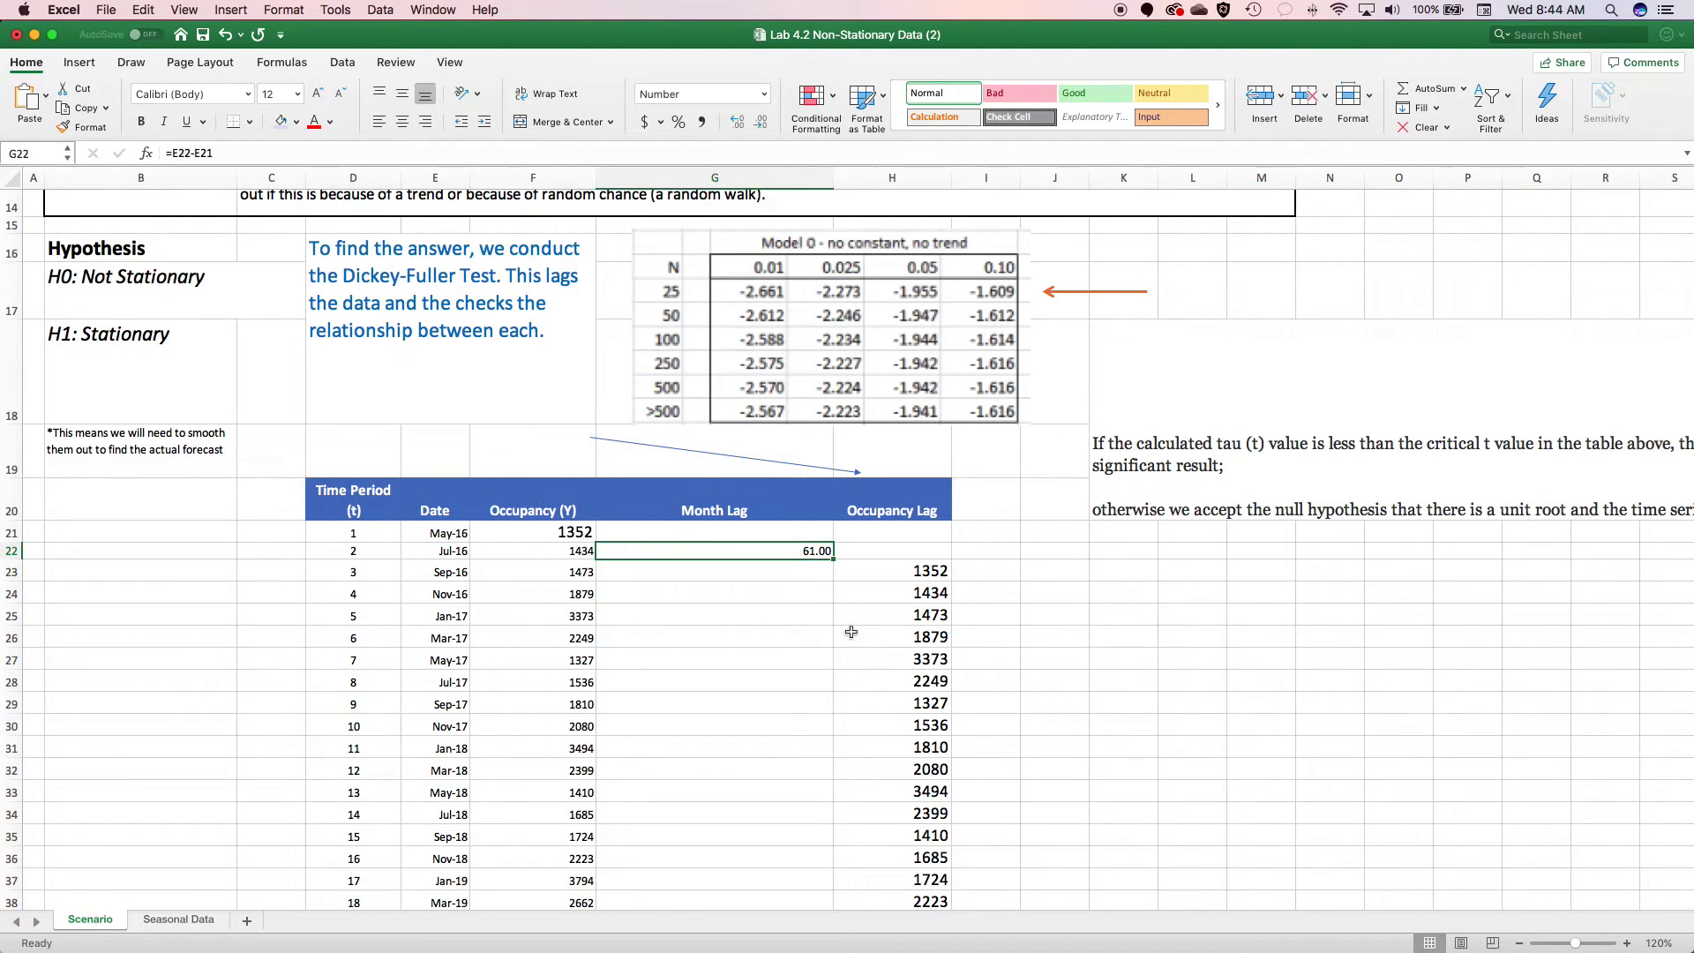
# Step: Fill the G22 date-gap formula down to G44, giving gaps of 59 to 62 days
pyautogui.moveTo(835, 559); pyautogui.dragTo(828, 803)
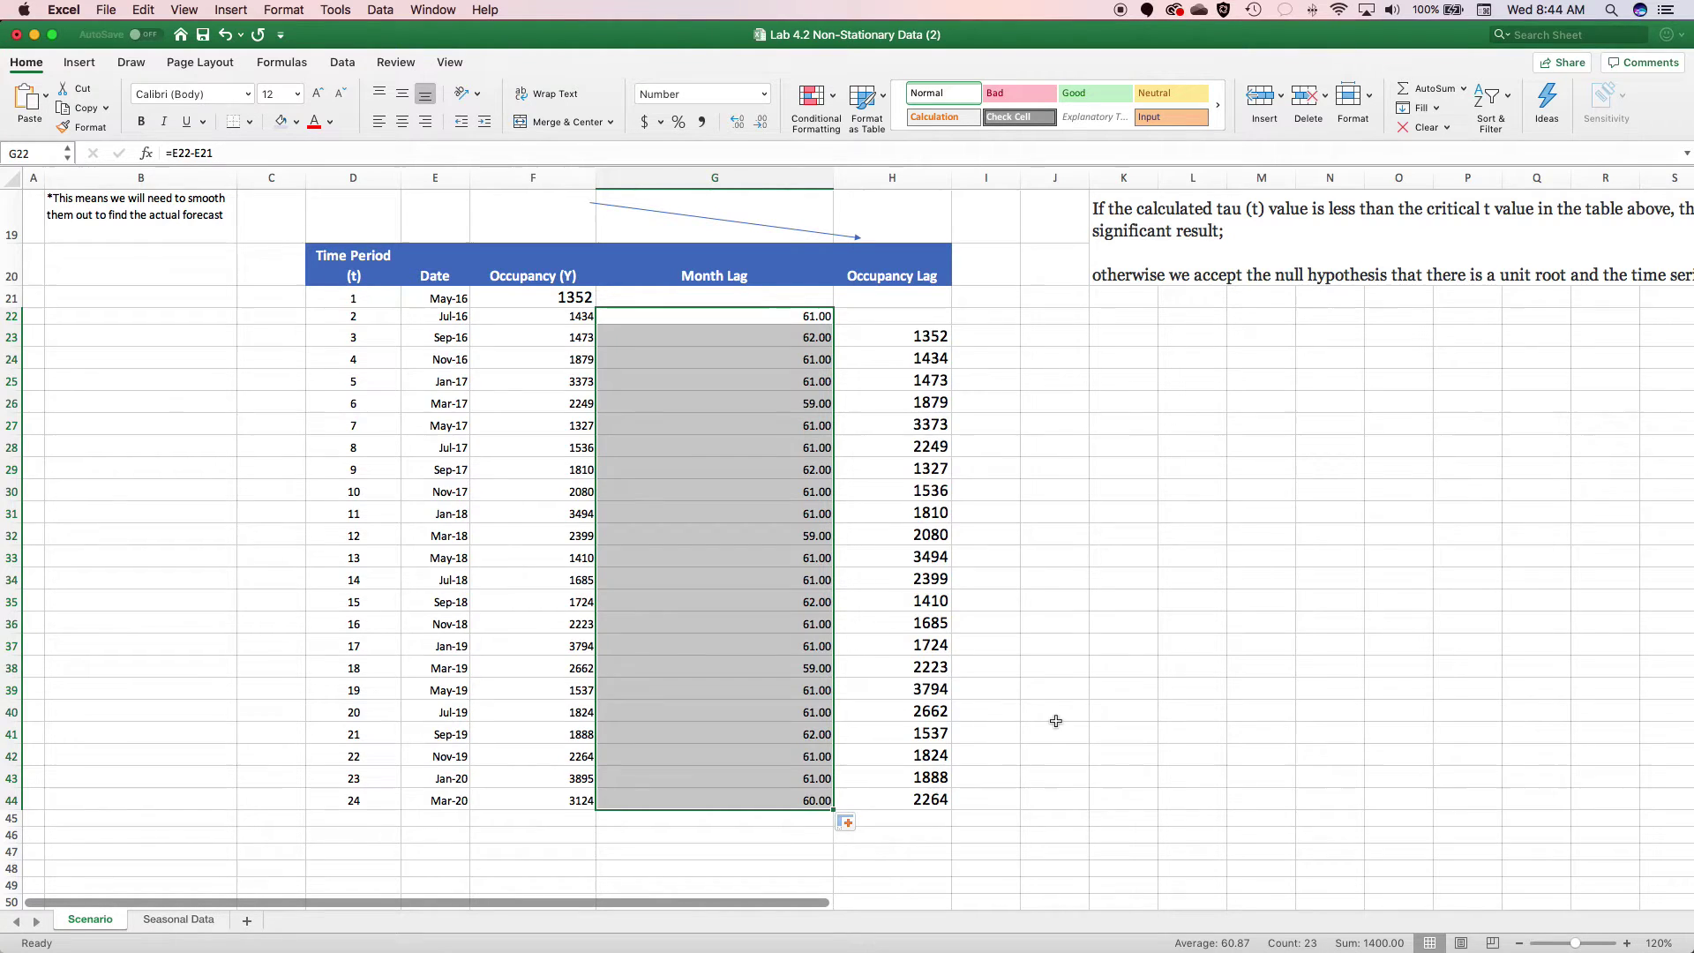
pyautogui.scroll(5, 1055, 721)
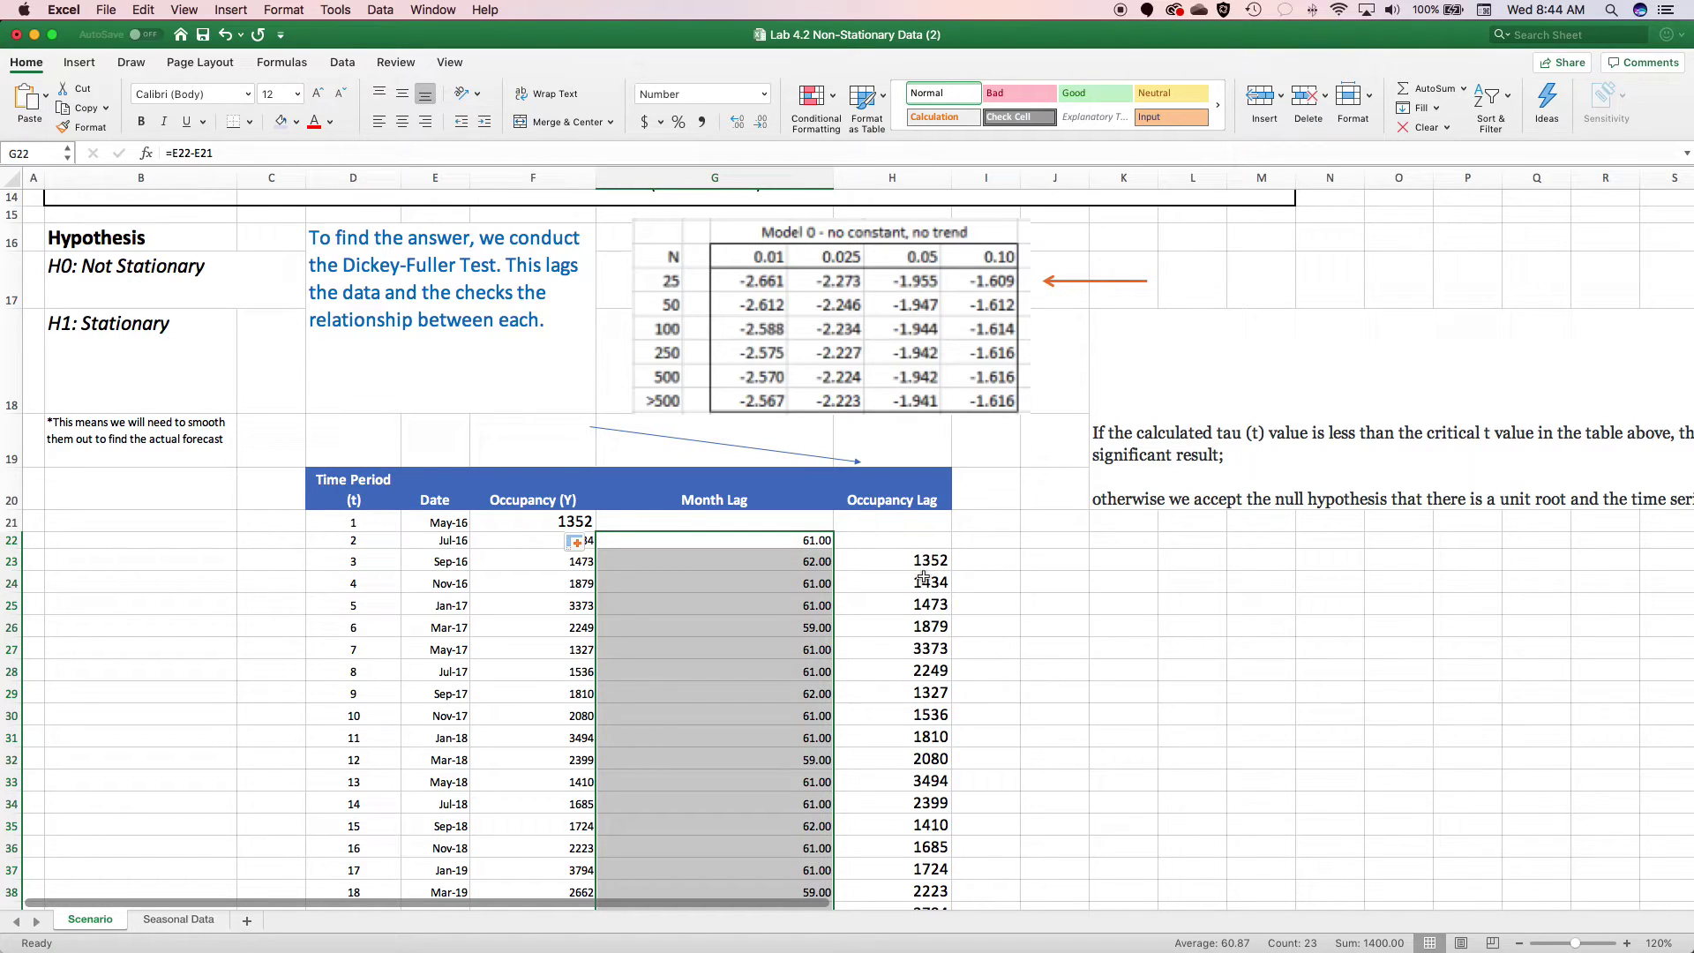
pyautogui.click(1028, 600)
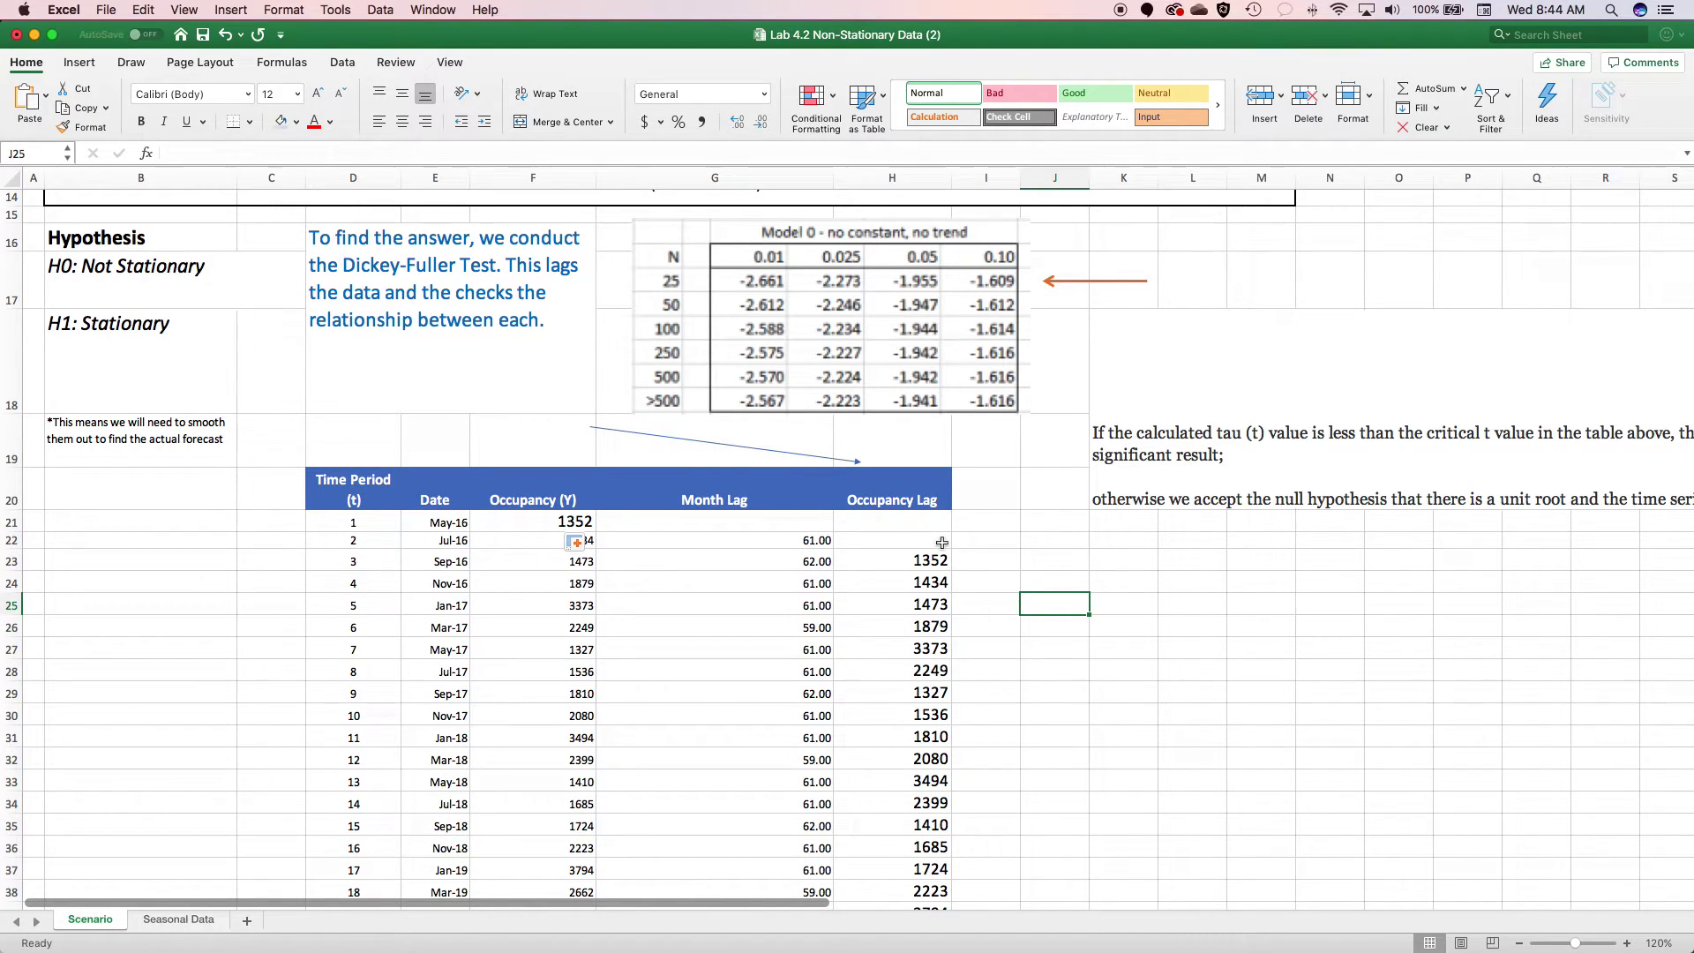
pyautogui.hscroll(1, 941, 541)
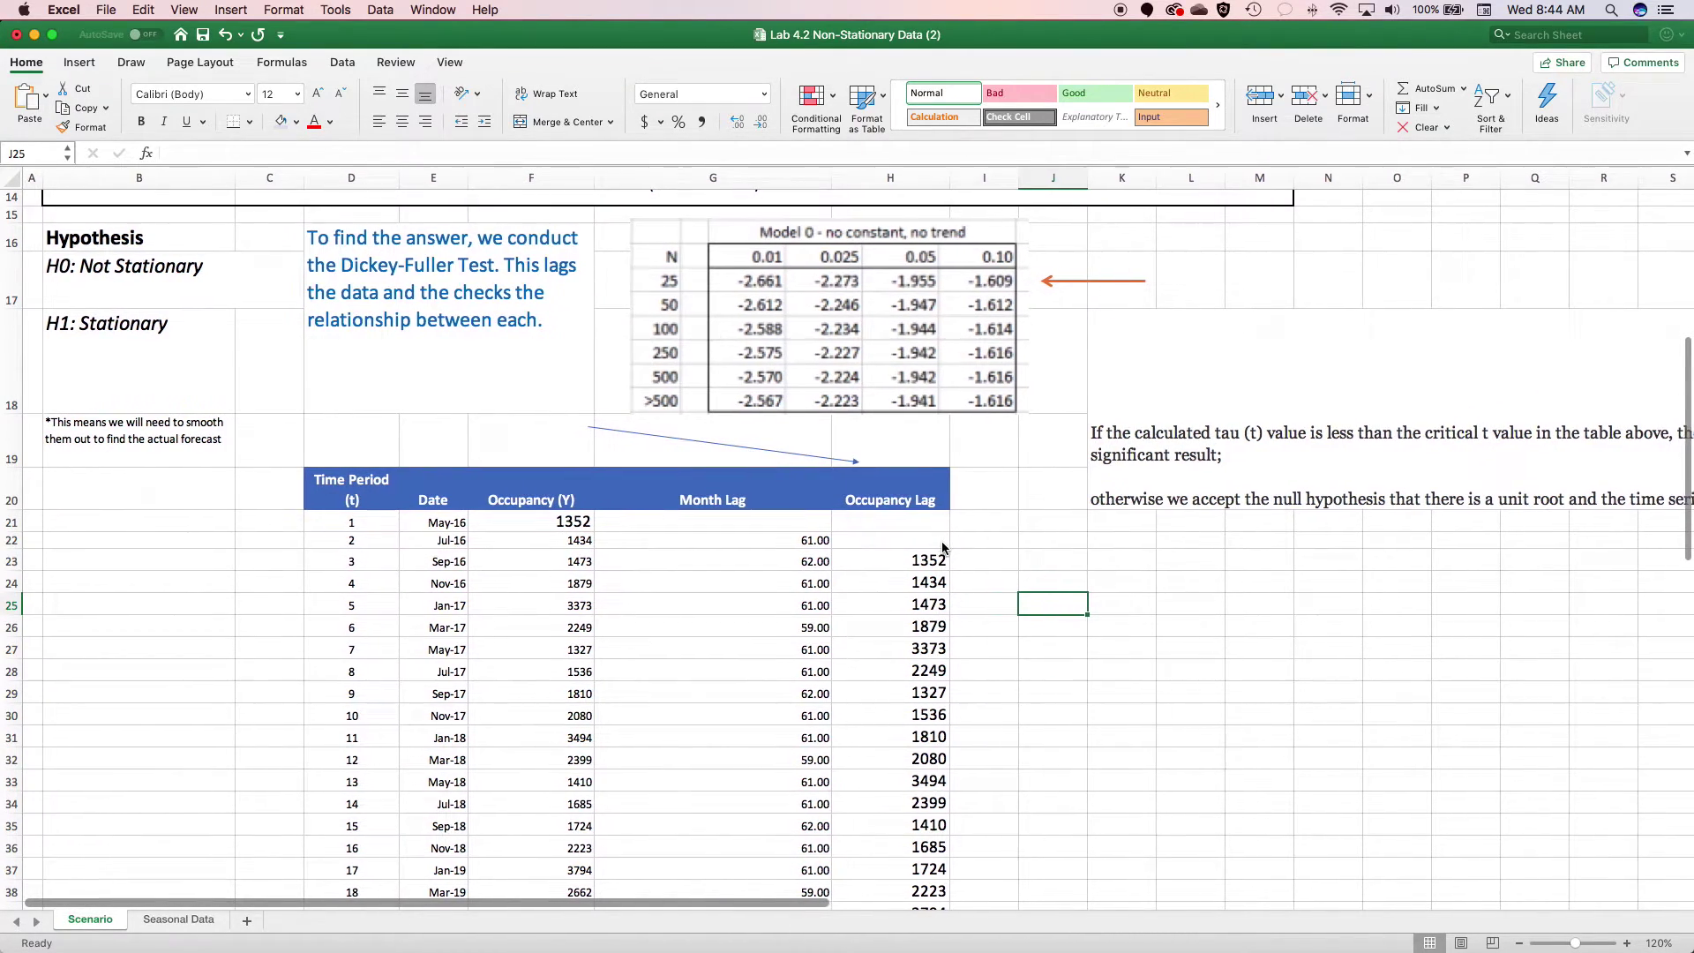
pyautogui.hscroll(1, 941, 547)
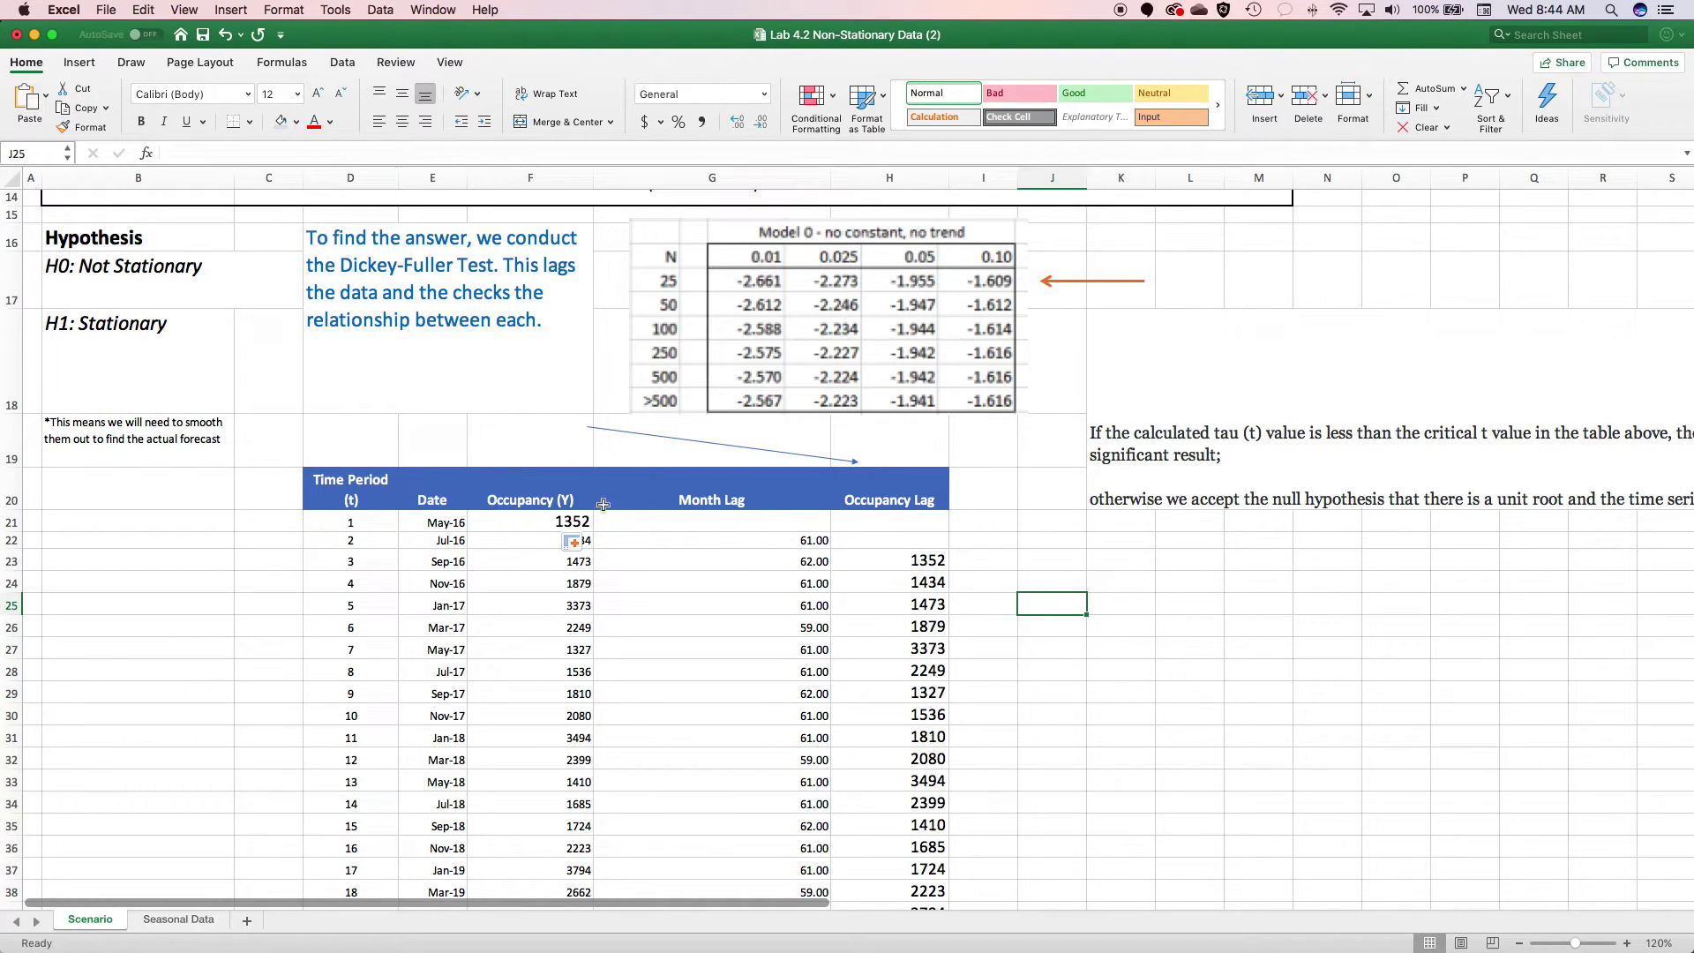
pyautogui.hscroll(-1, 526, 563)
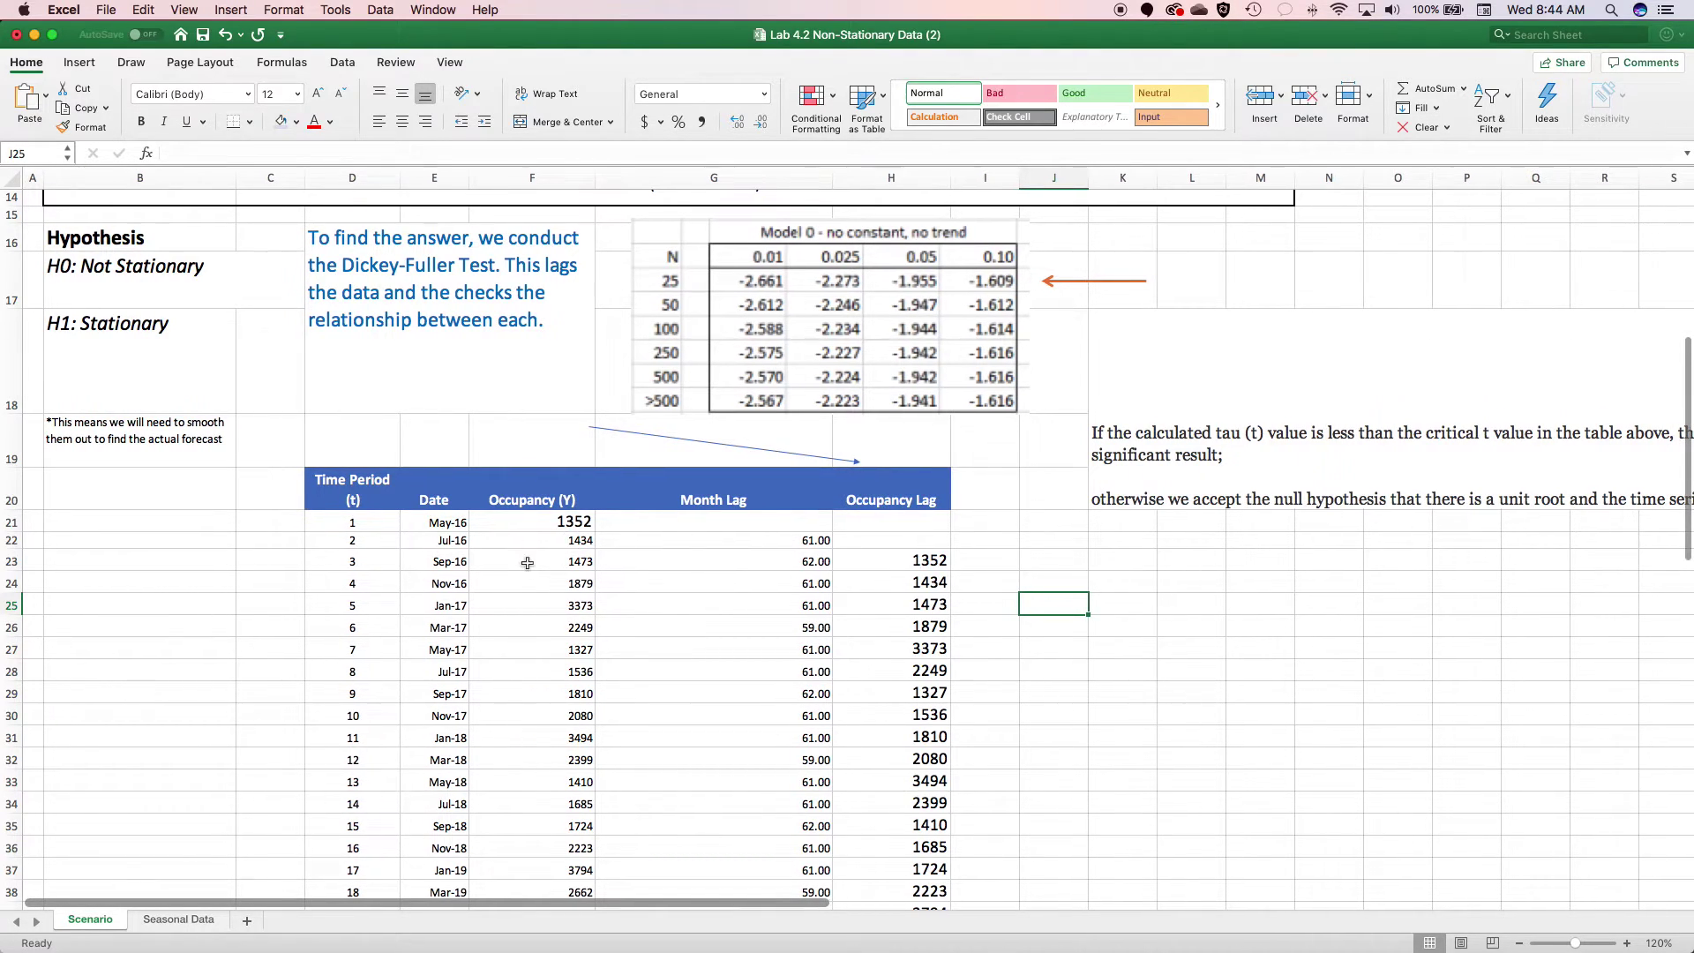
# Step: Apply a blue fill to F21:H22, then undo it so the rows look like ordinary data
pyautogui.click(527, 524)
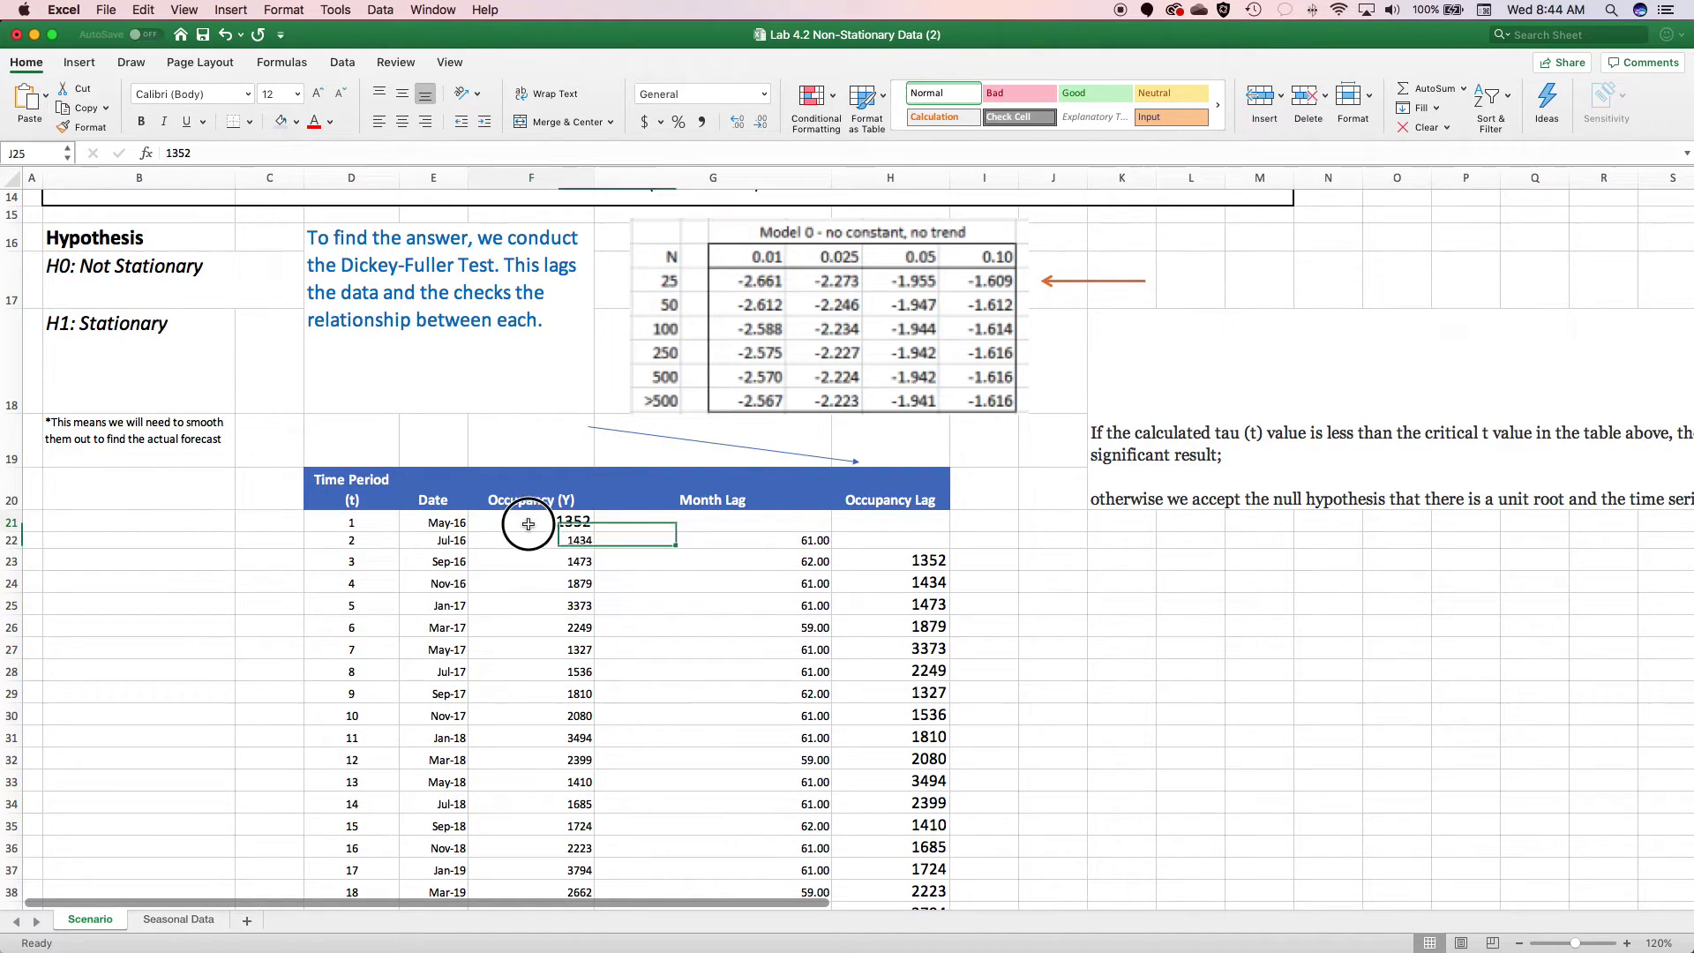
pyautogui.moveTo(528, 524); pyautogui.dragTo(927, 540)
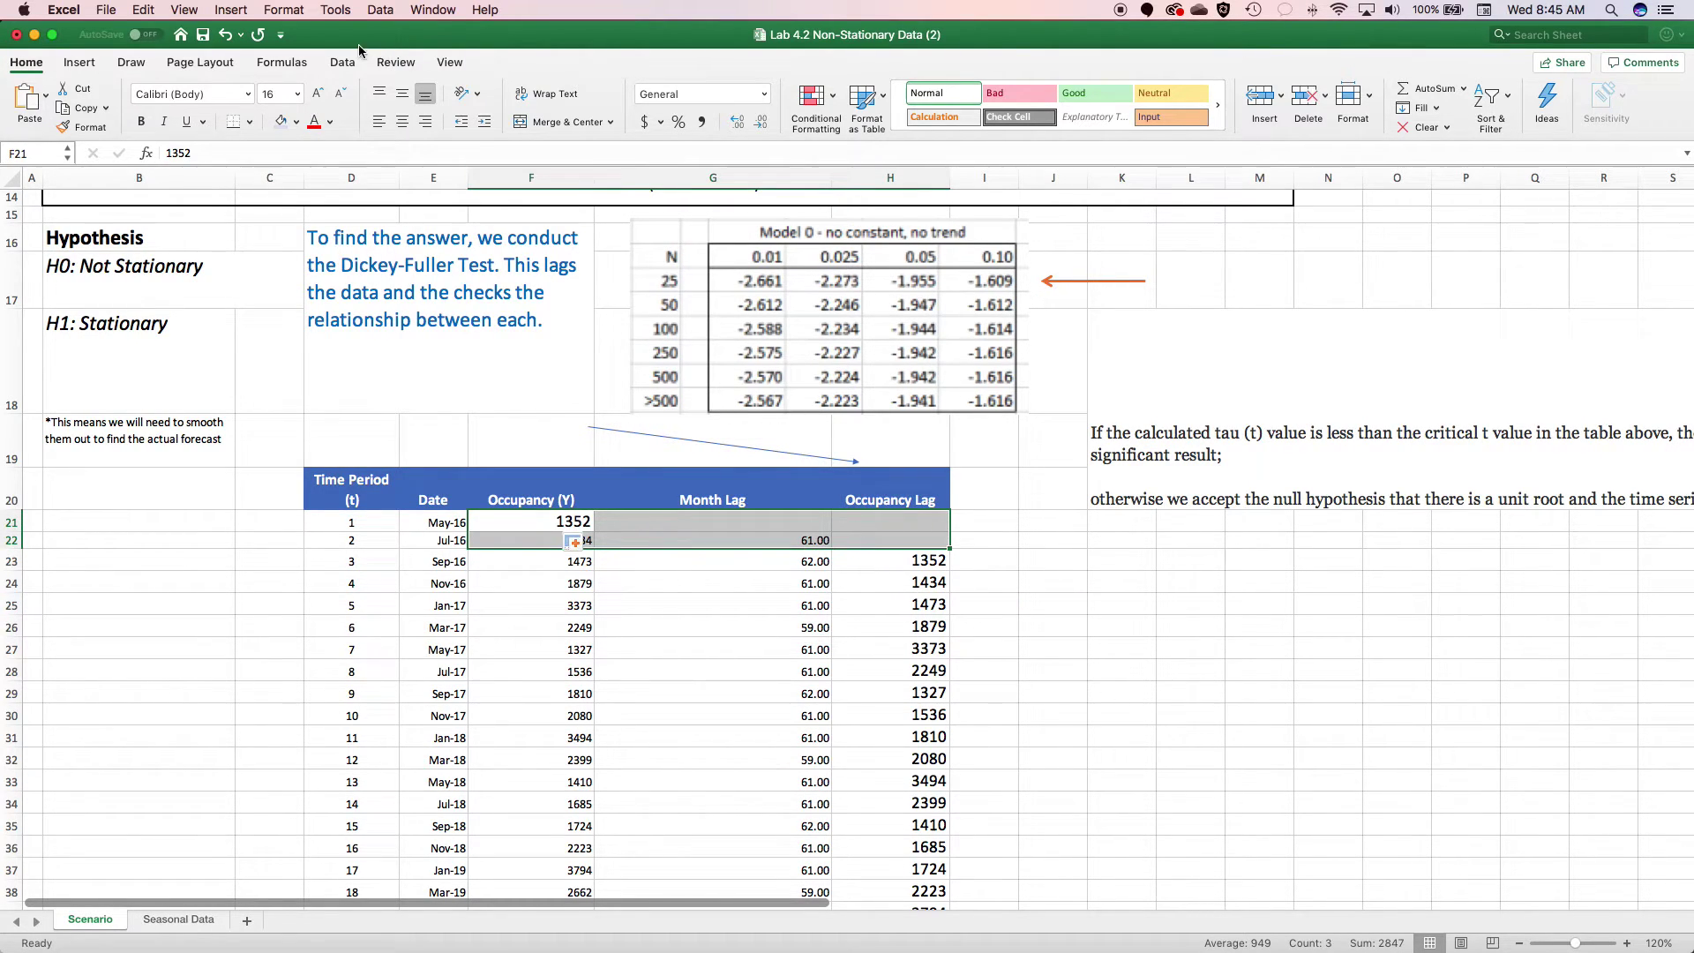
pyautogui.click(297, 122)
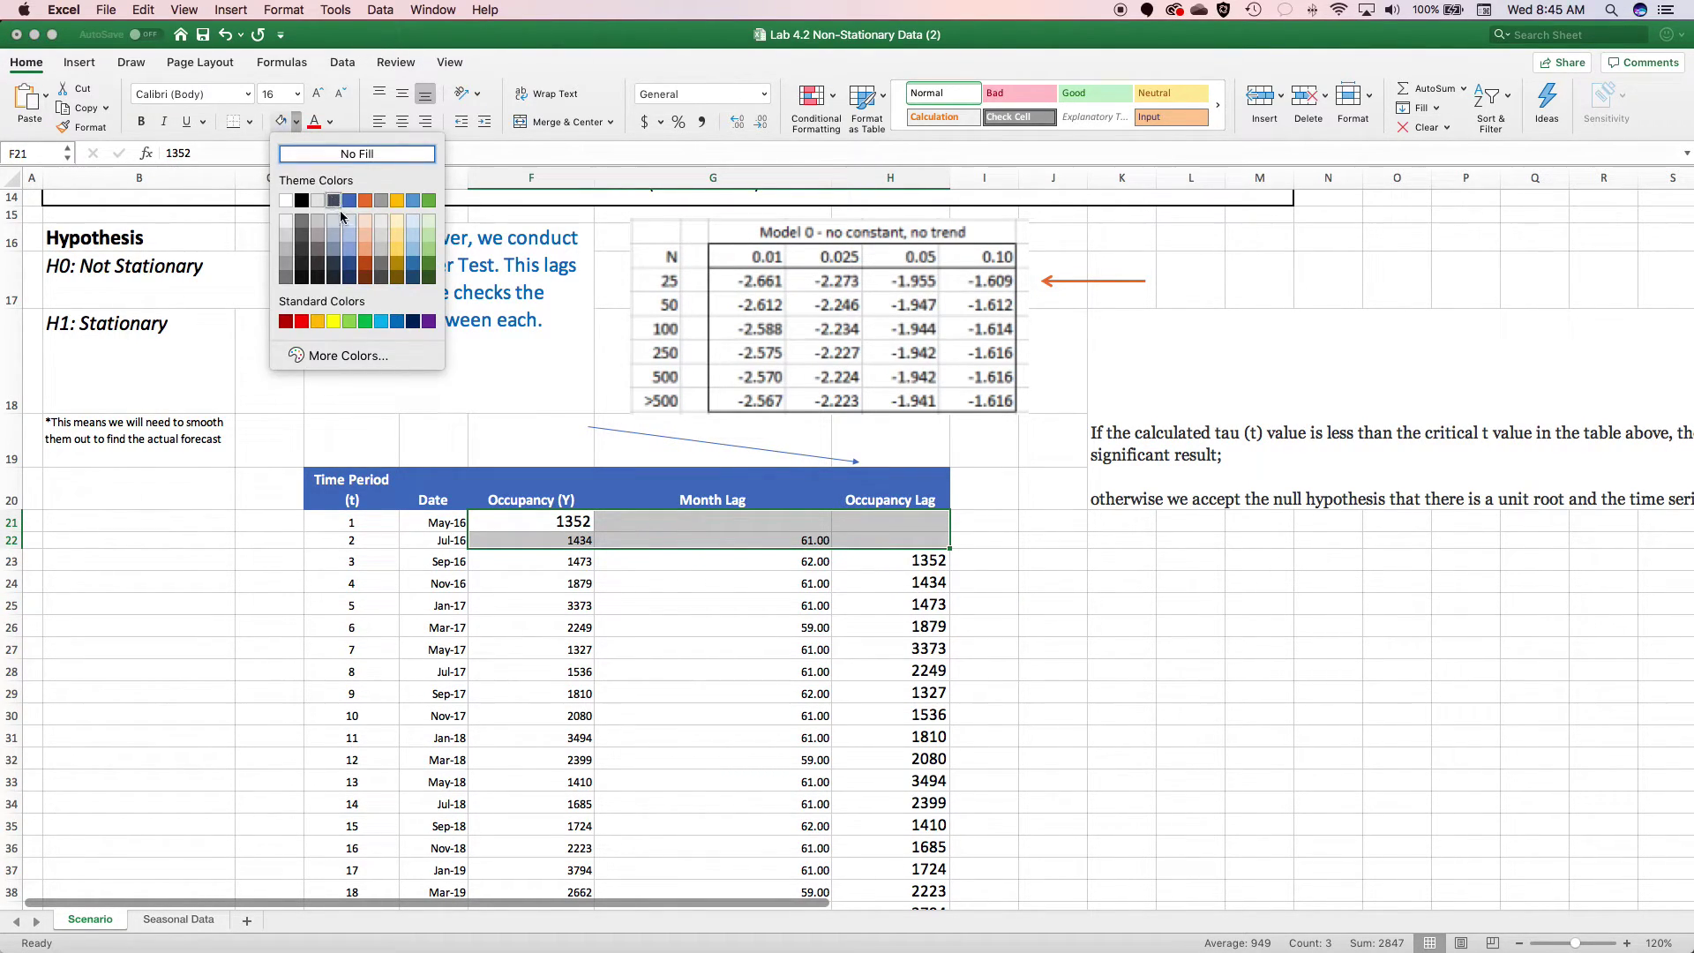
pyautogui.click(398, 321)
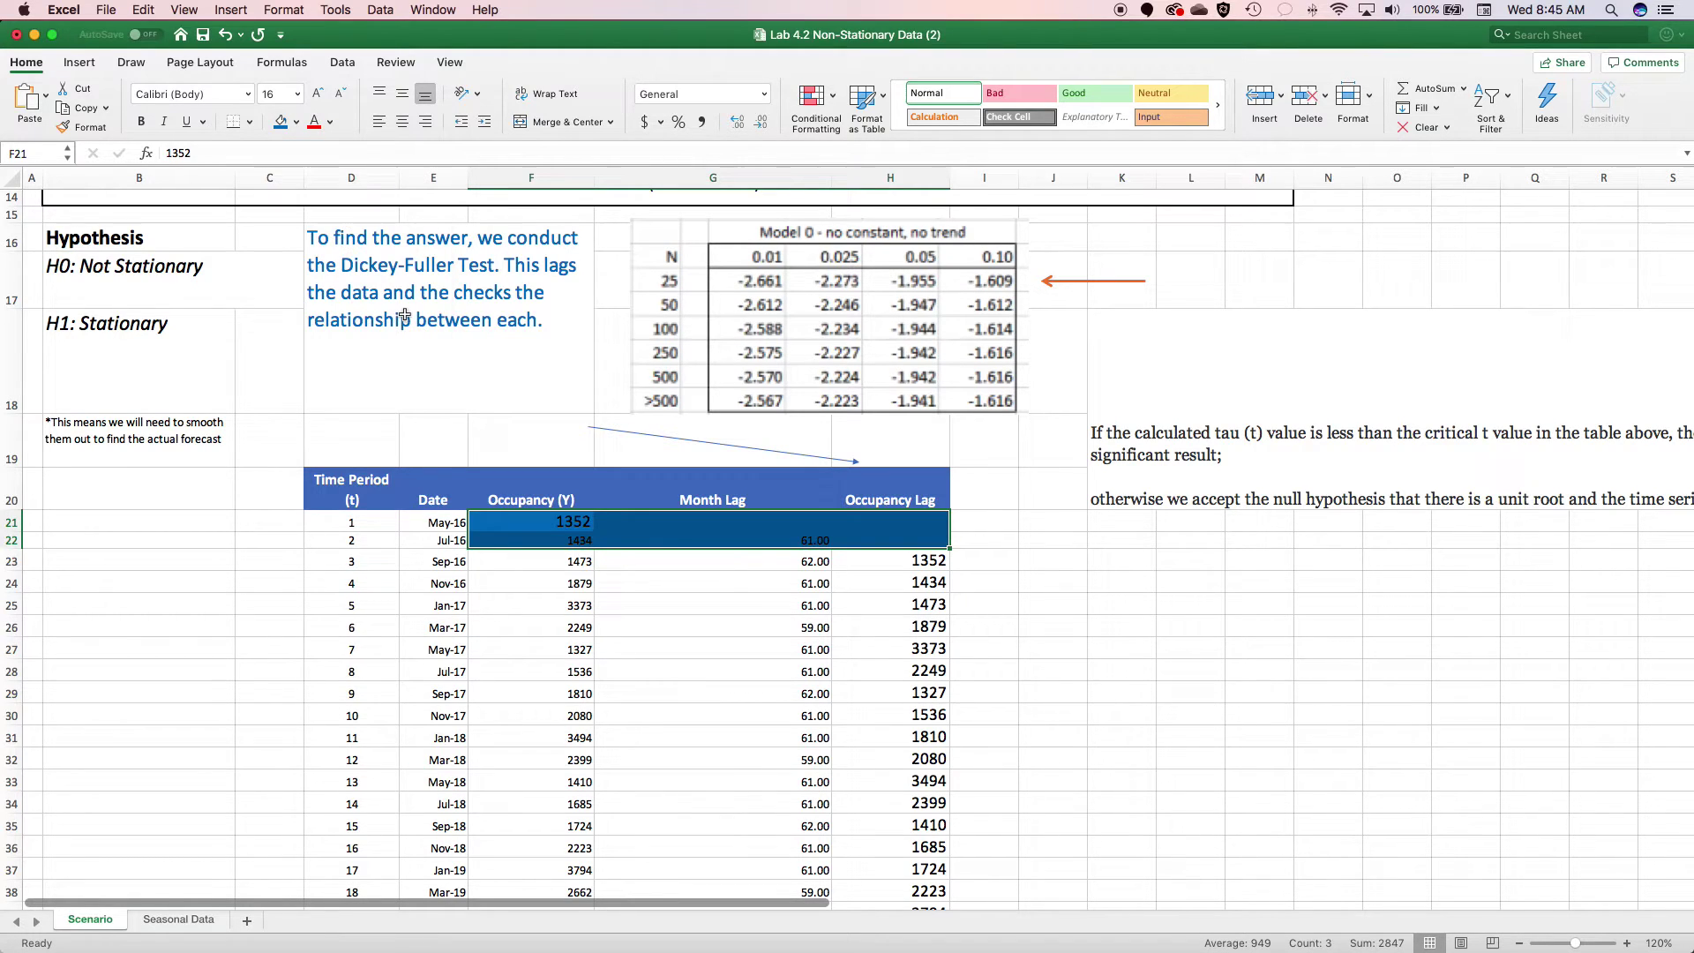
pyautogui.click(682, 632)
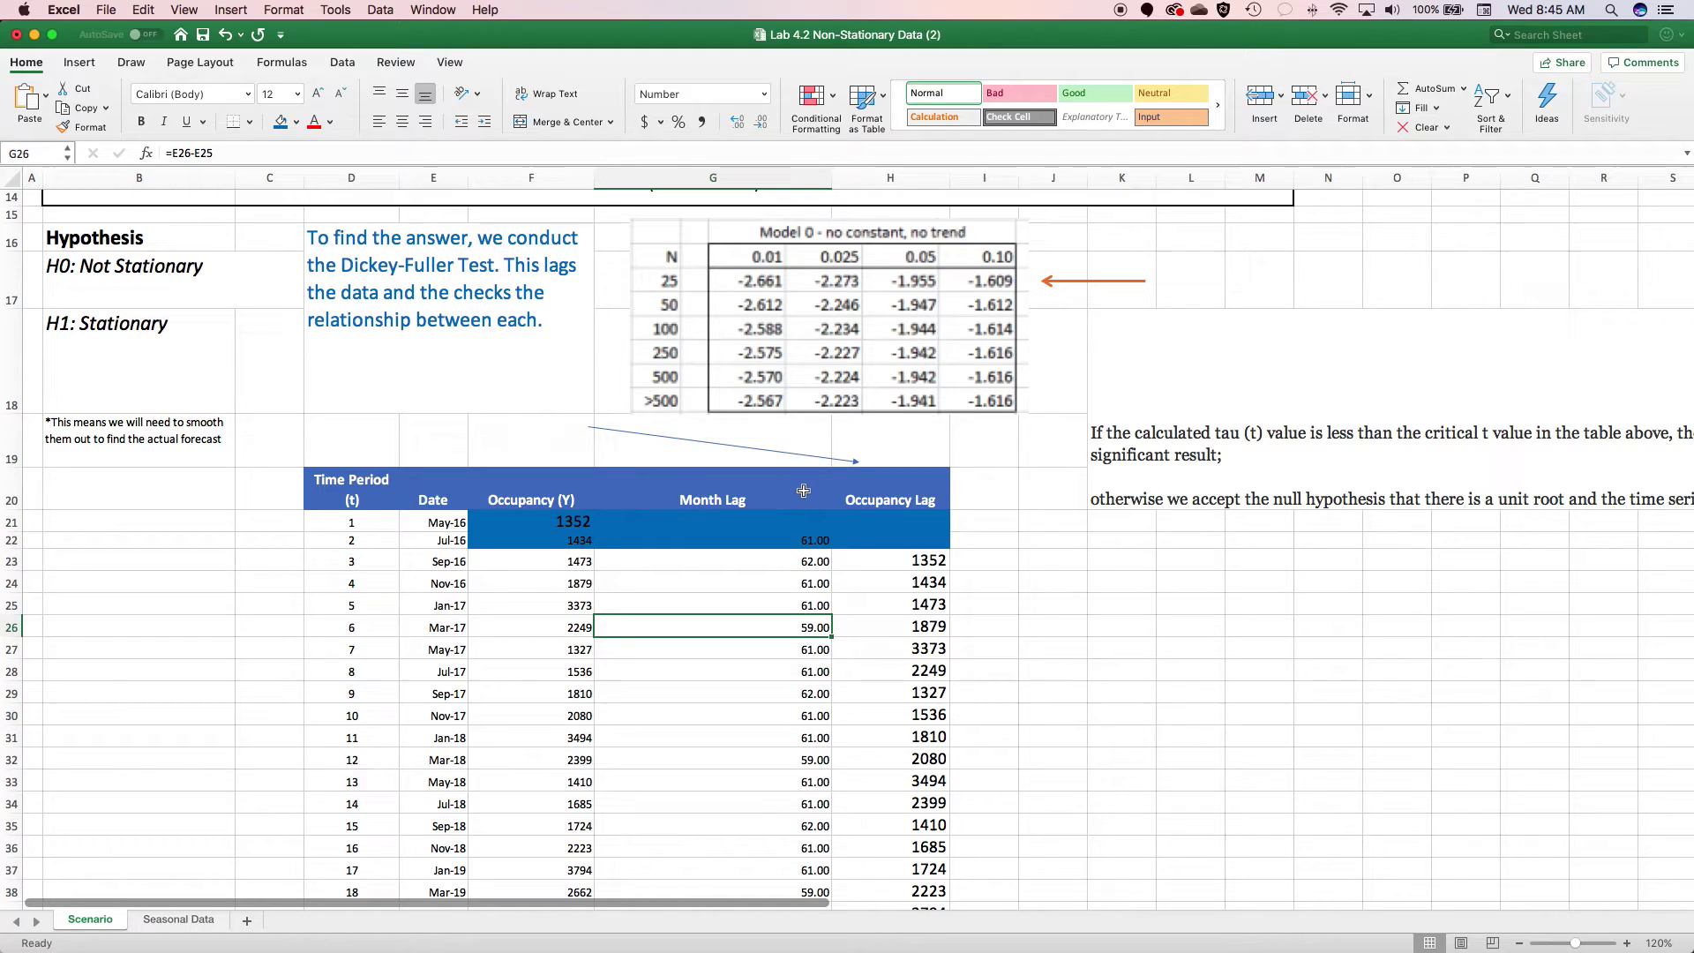
pyautogui.press('cmd+z')
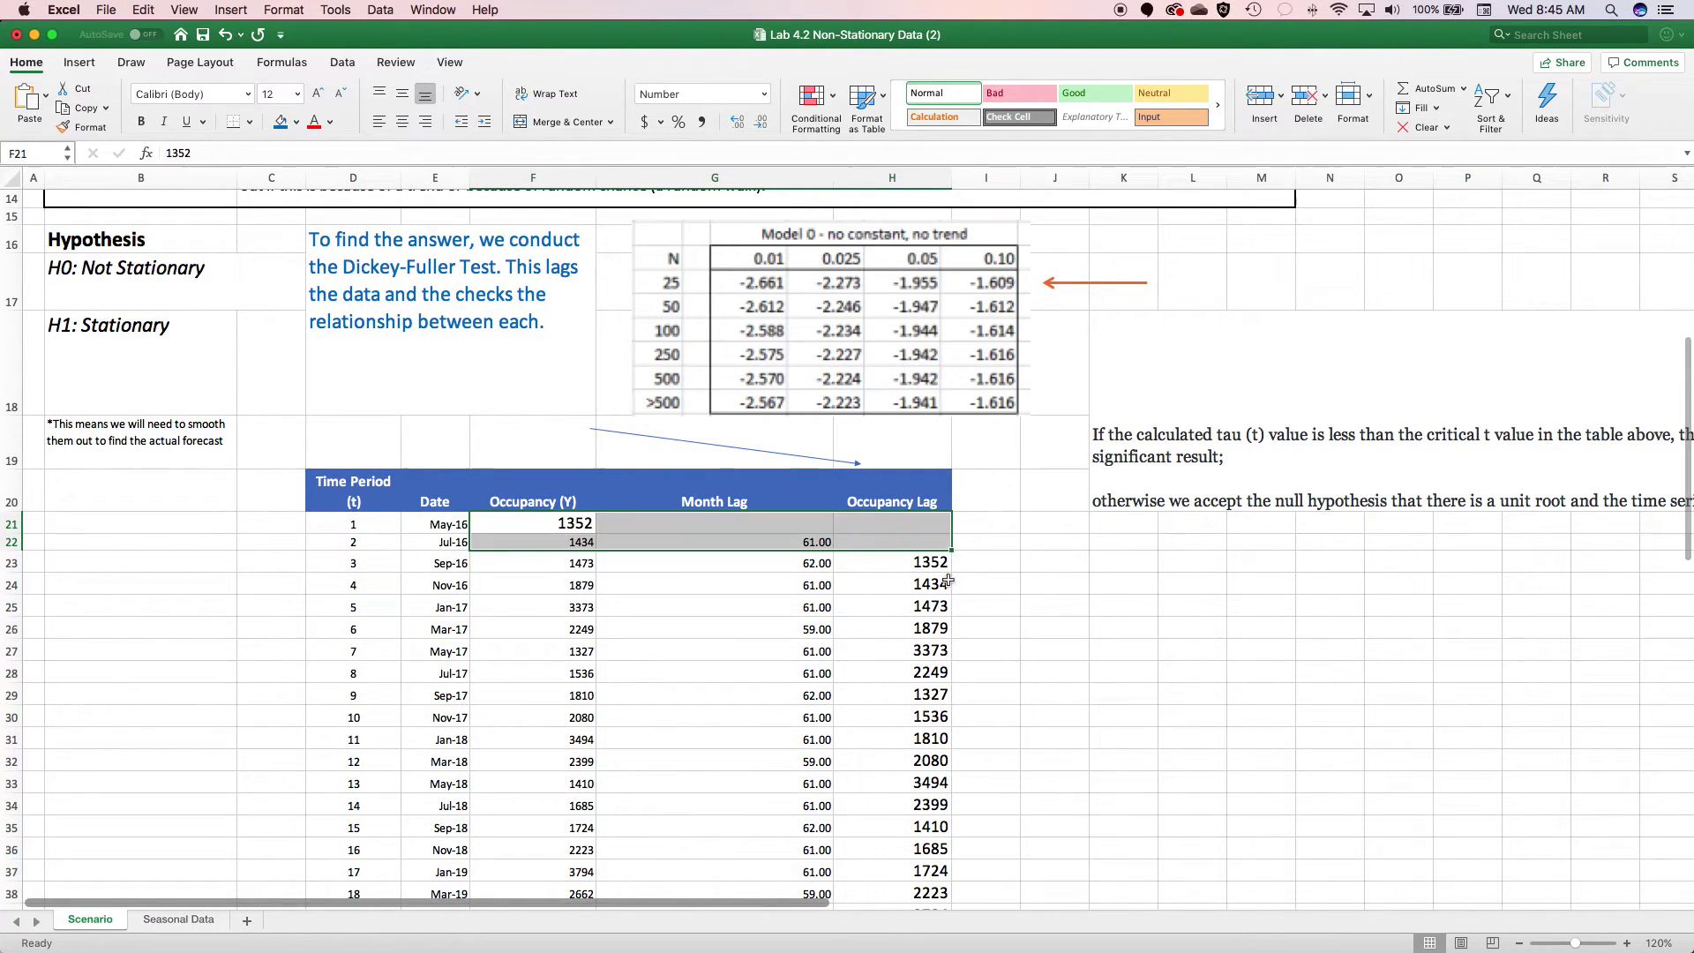
# Step: Copy the Occupancy (Y), Month Lag and Occupancy Lag headings, undoing a mistaken paste into row 22
pyautogui.click(559, 490)
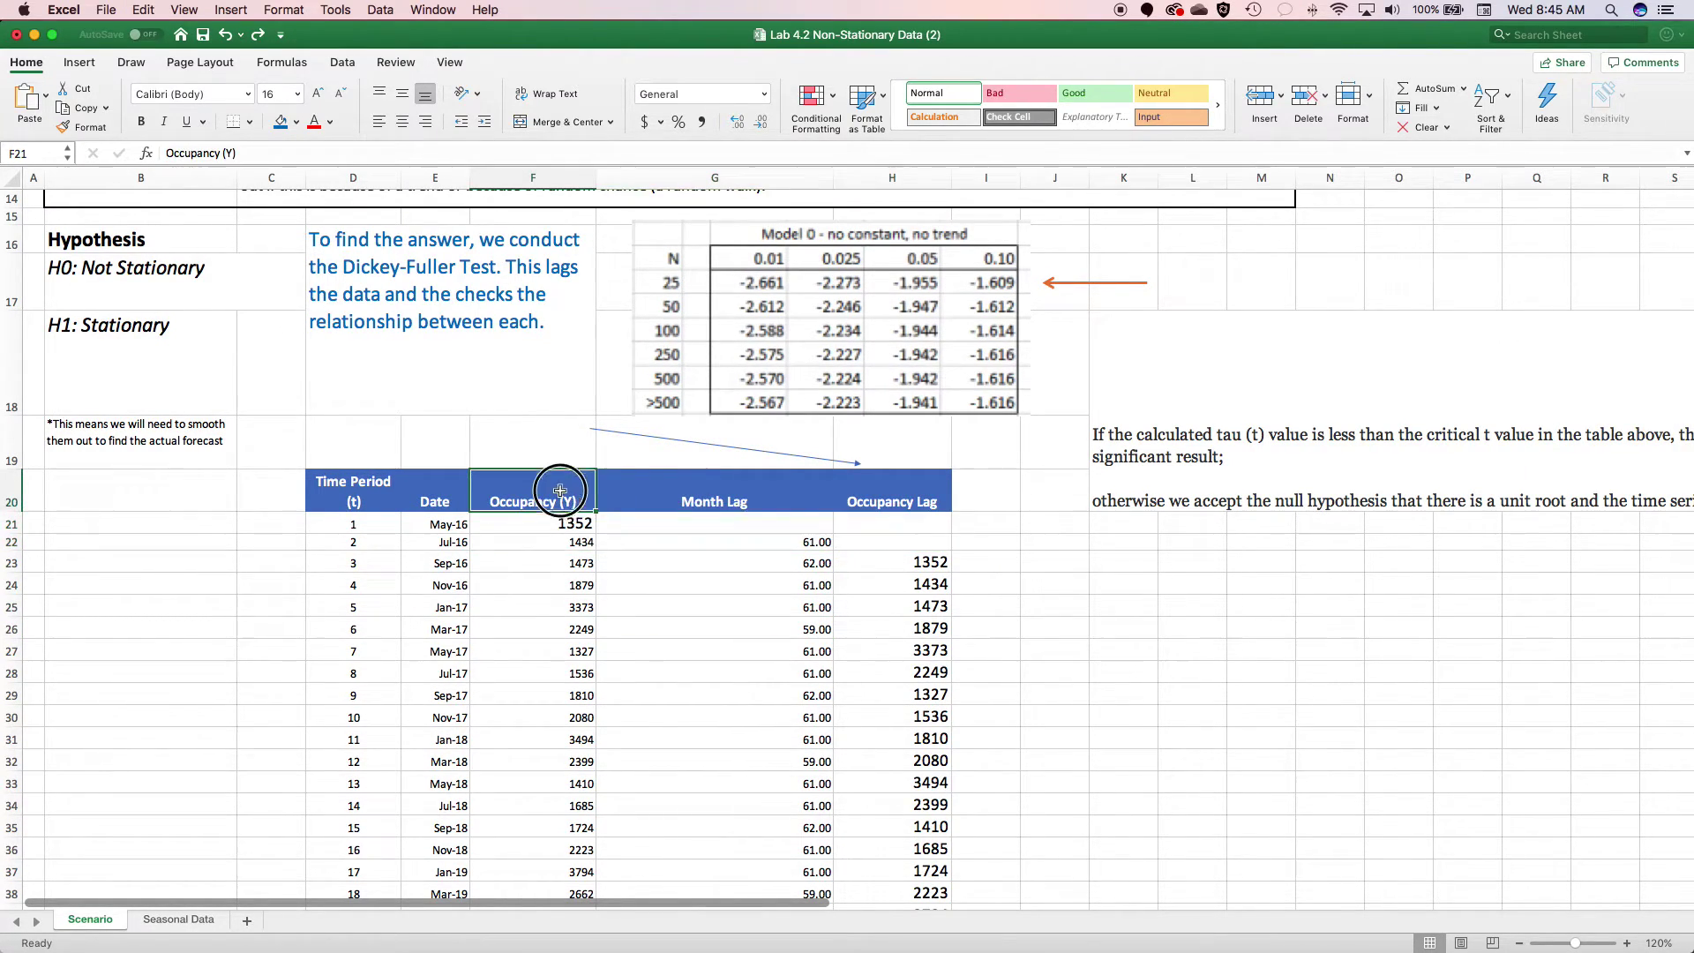
pyautogui.moveTo(559, 491); pyautogui.dragTo(883, 492)
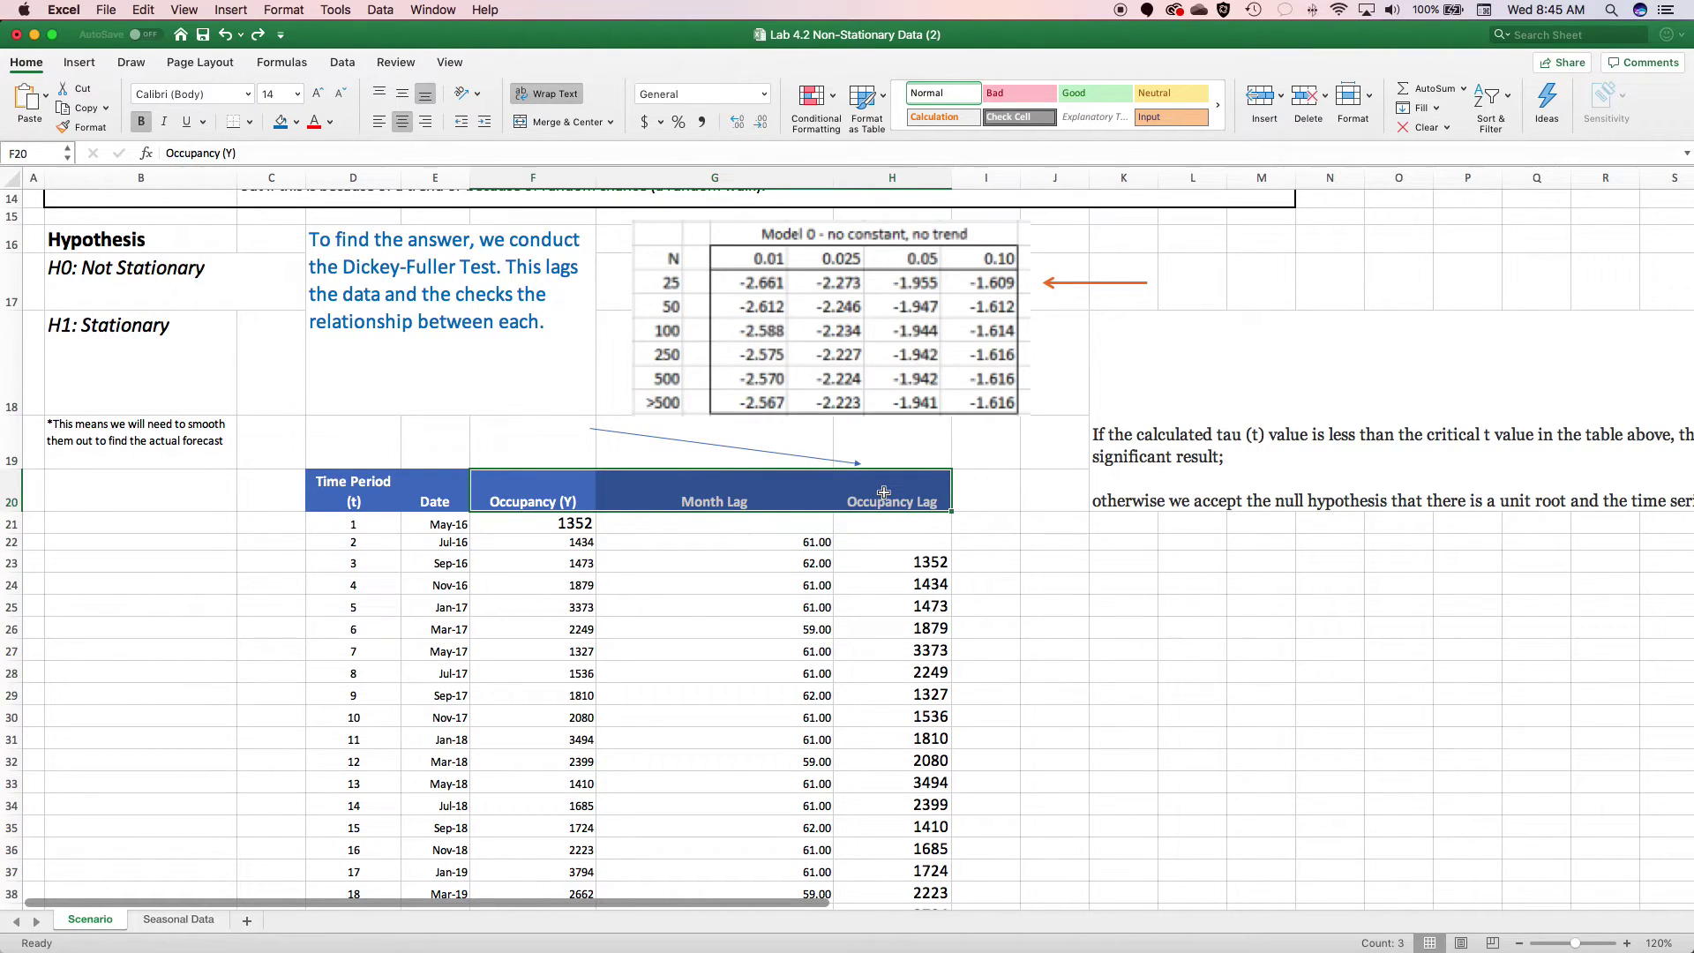
pyautogui.press('cmd+c')
pyautogui.moveTo(540, 544); pyautogui.dragTo(867, 542)
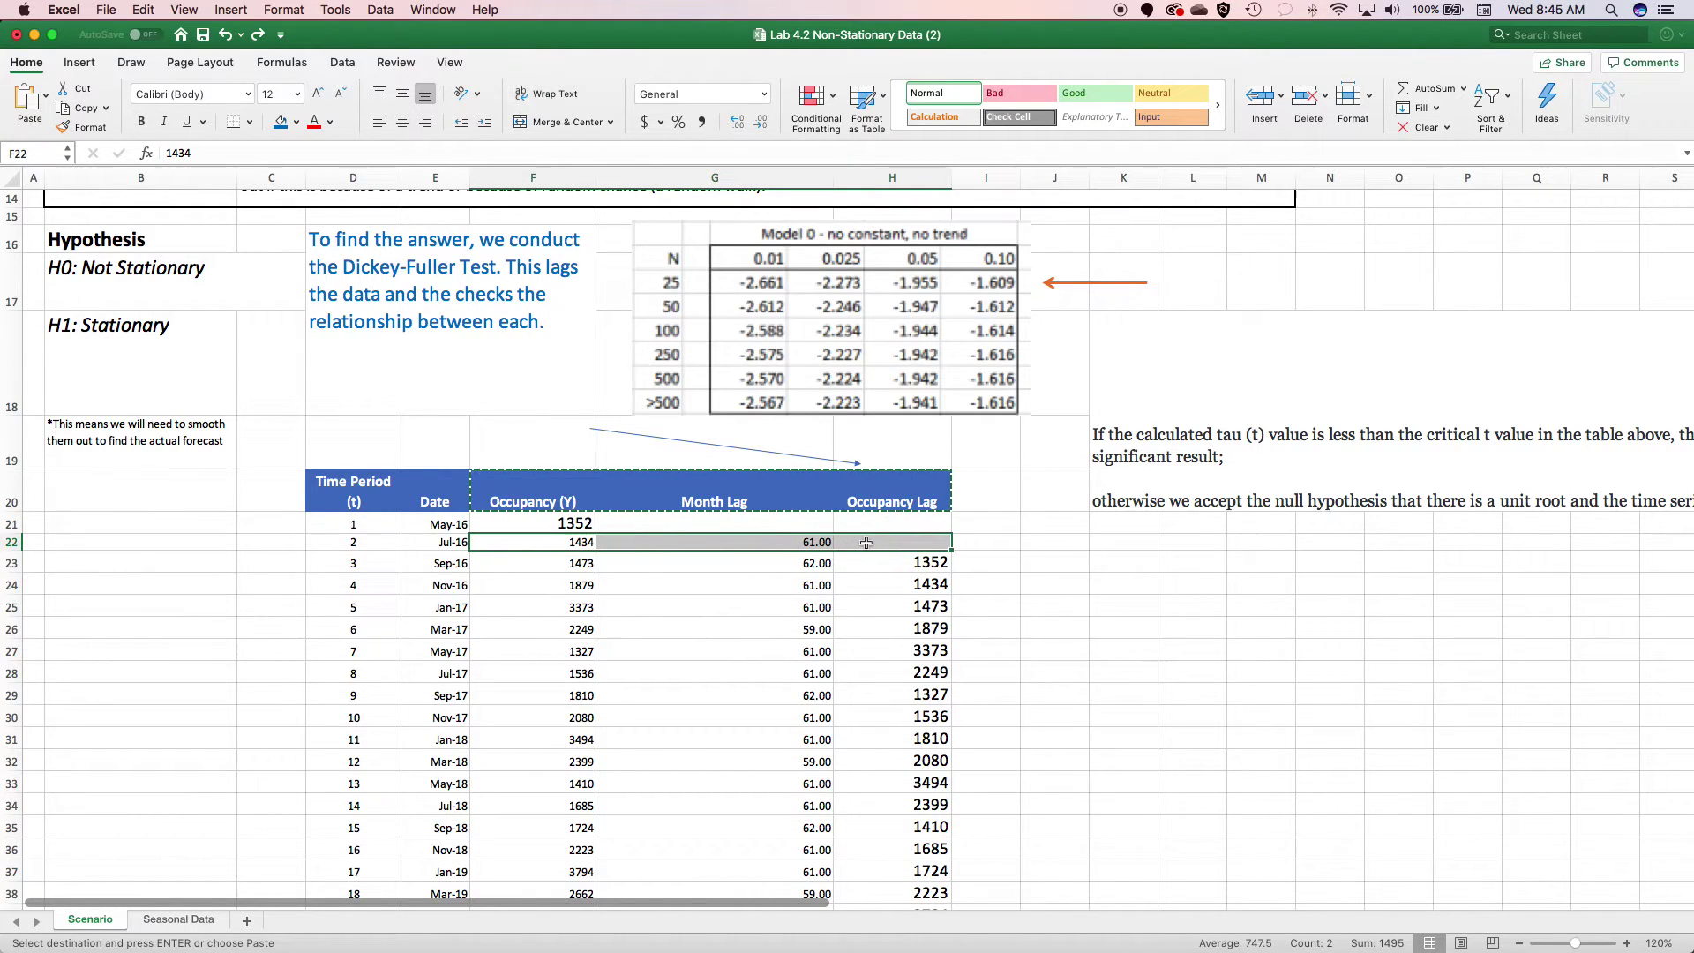
pyautogui.press('cmd+v')
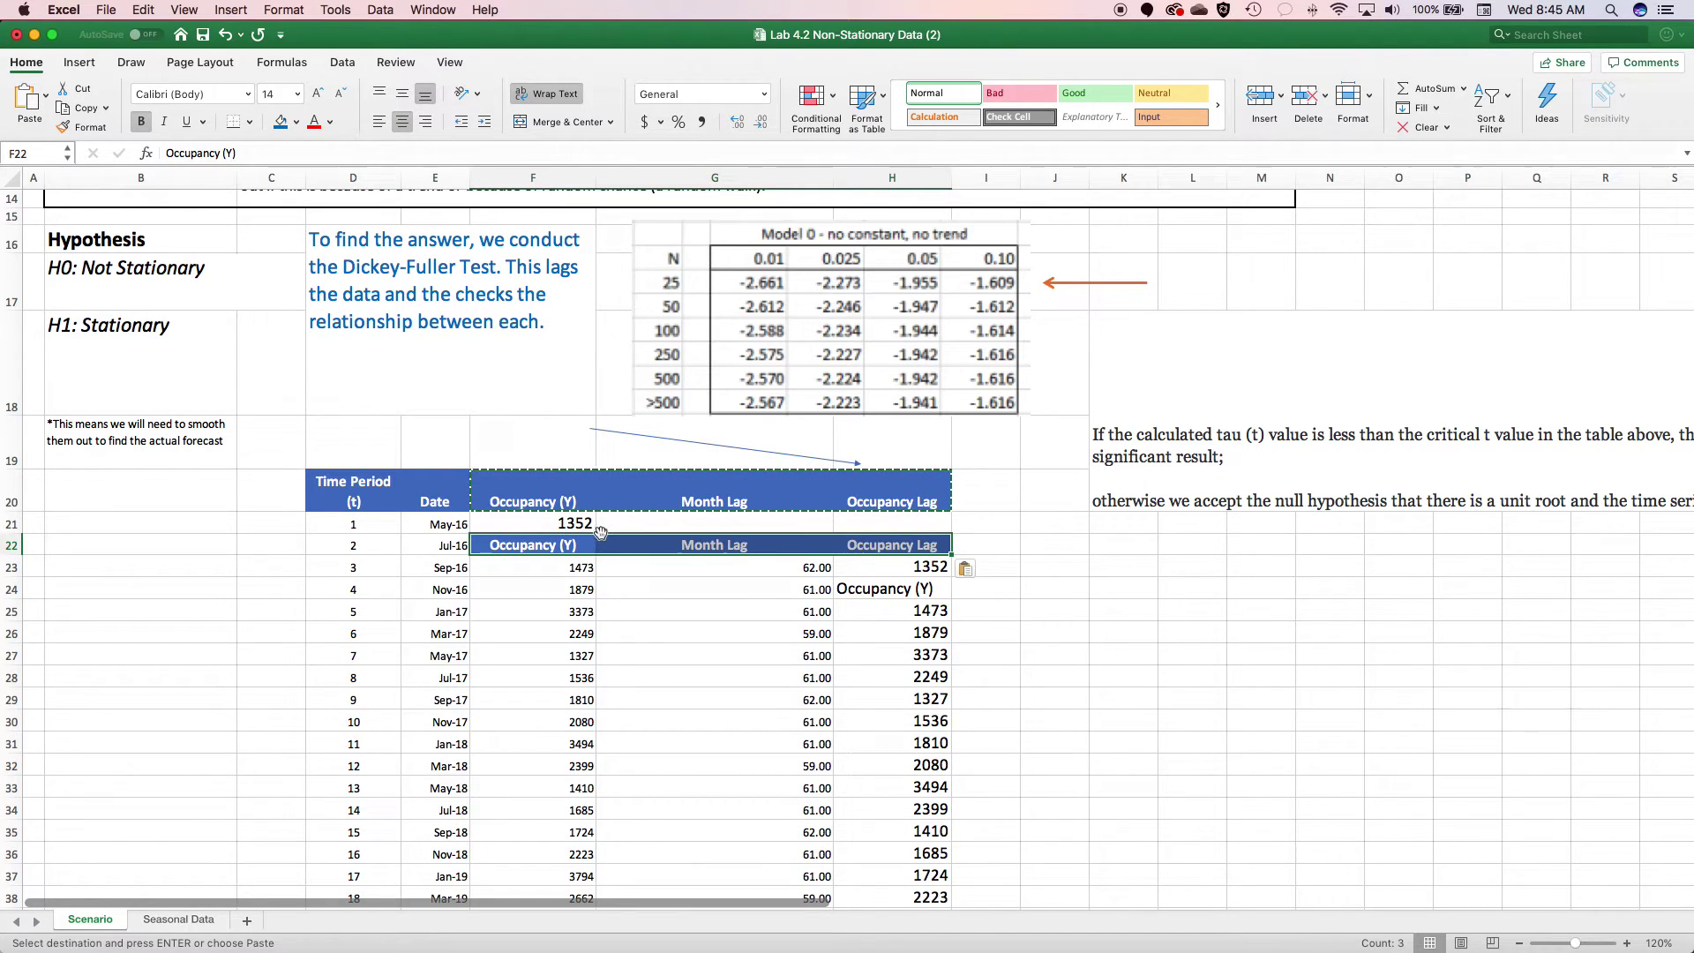
pyautogui.press('cmd+z')
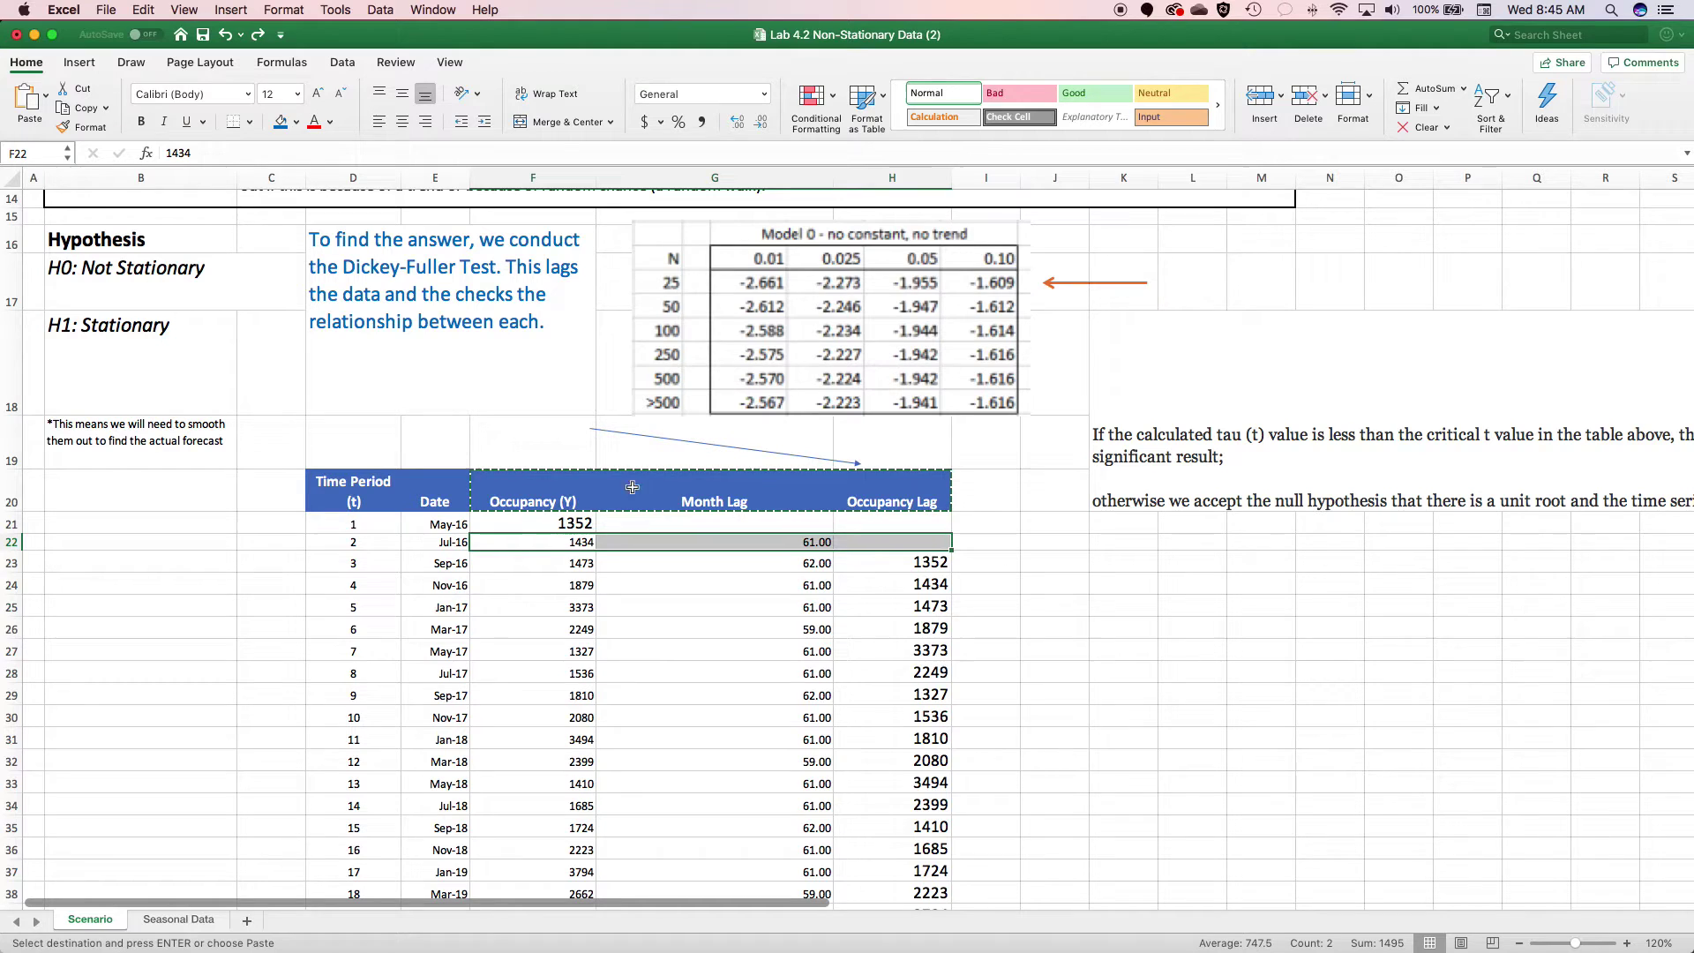
# Step: Paste the three headings at K23, then select the lagged data rows F23:H44
pyautogui.moveTo(542, 497); pyautogui.dragTo(880, 496)
pyautogui.press('super+c')
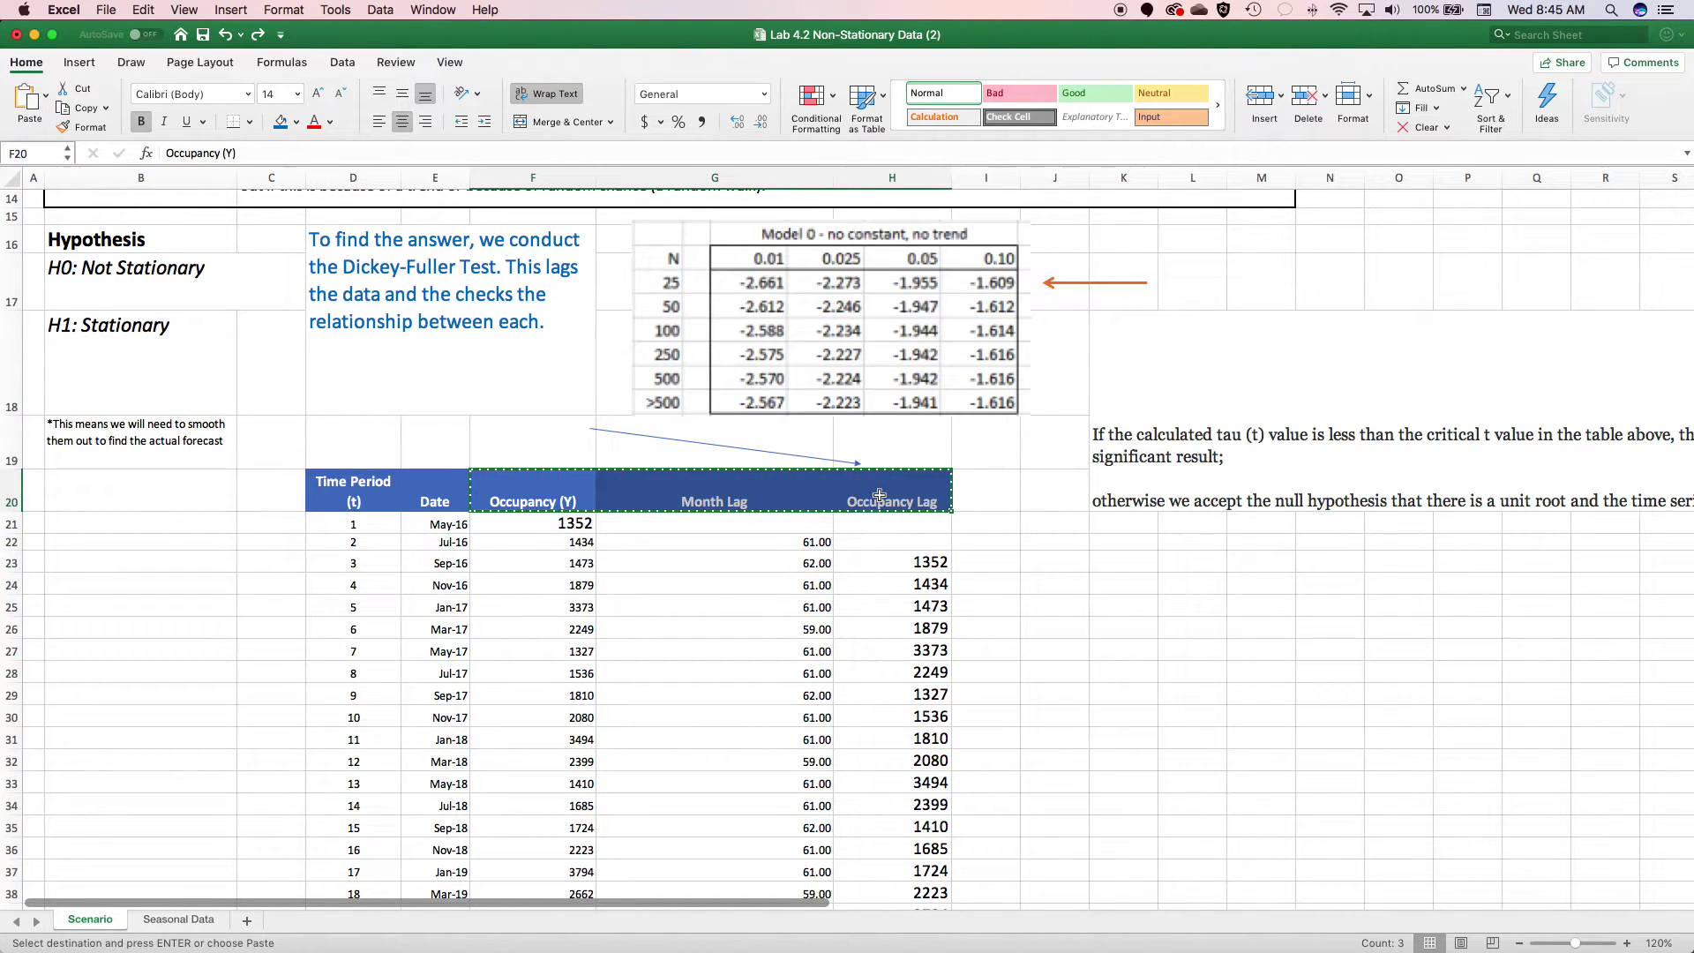
pyautogui.scroll(-5, 689, 524)
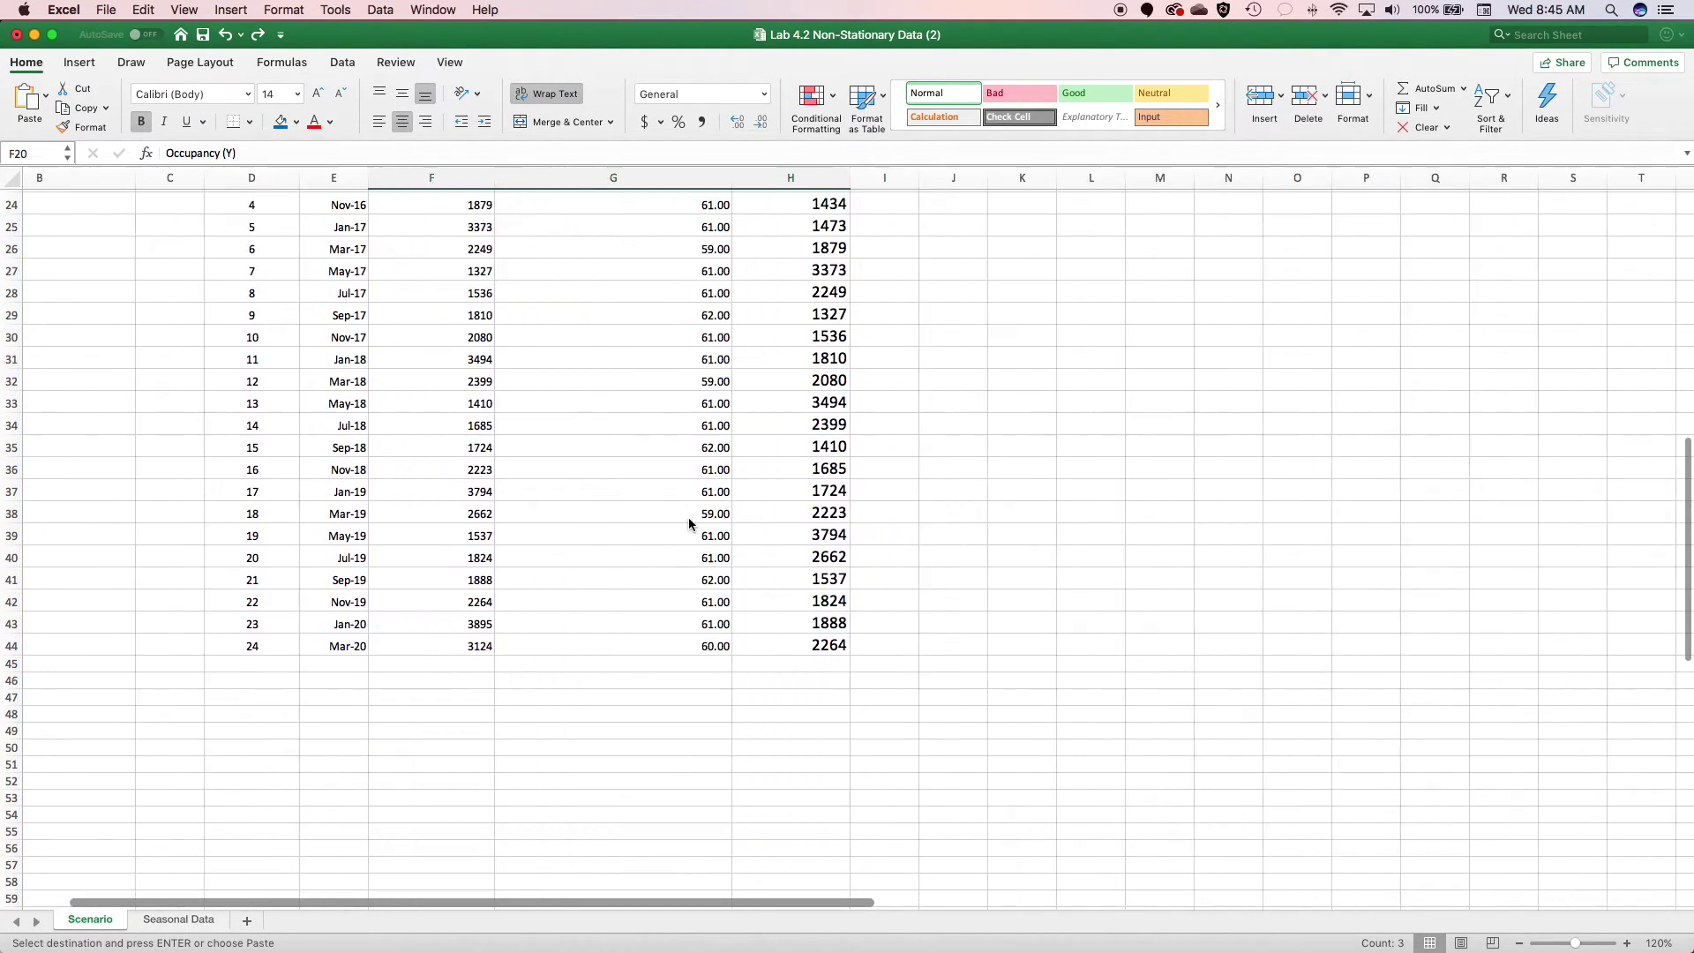
pyautogui.hscroll(4, 689, 519)
pyautogui.scroll(5, 690, 519)
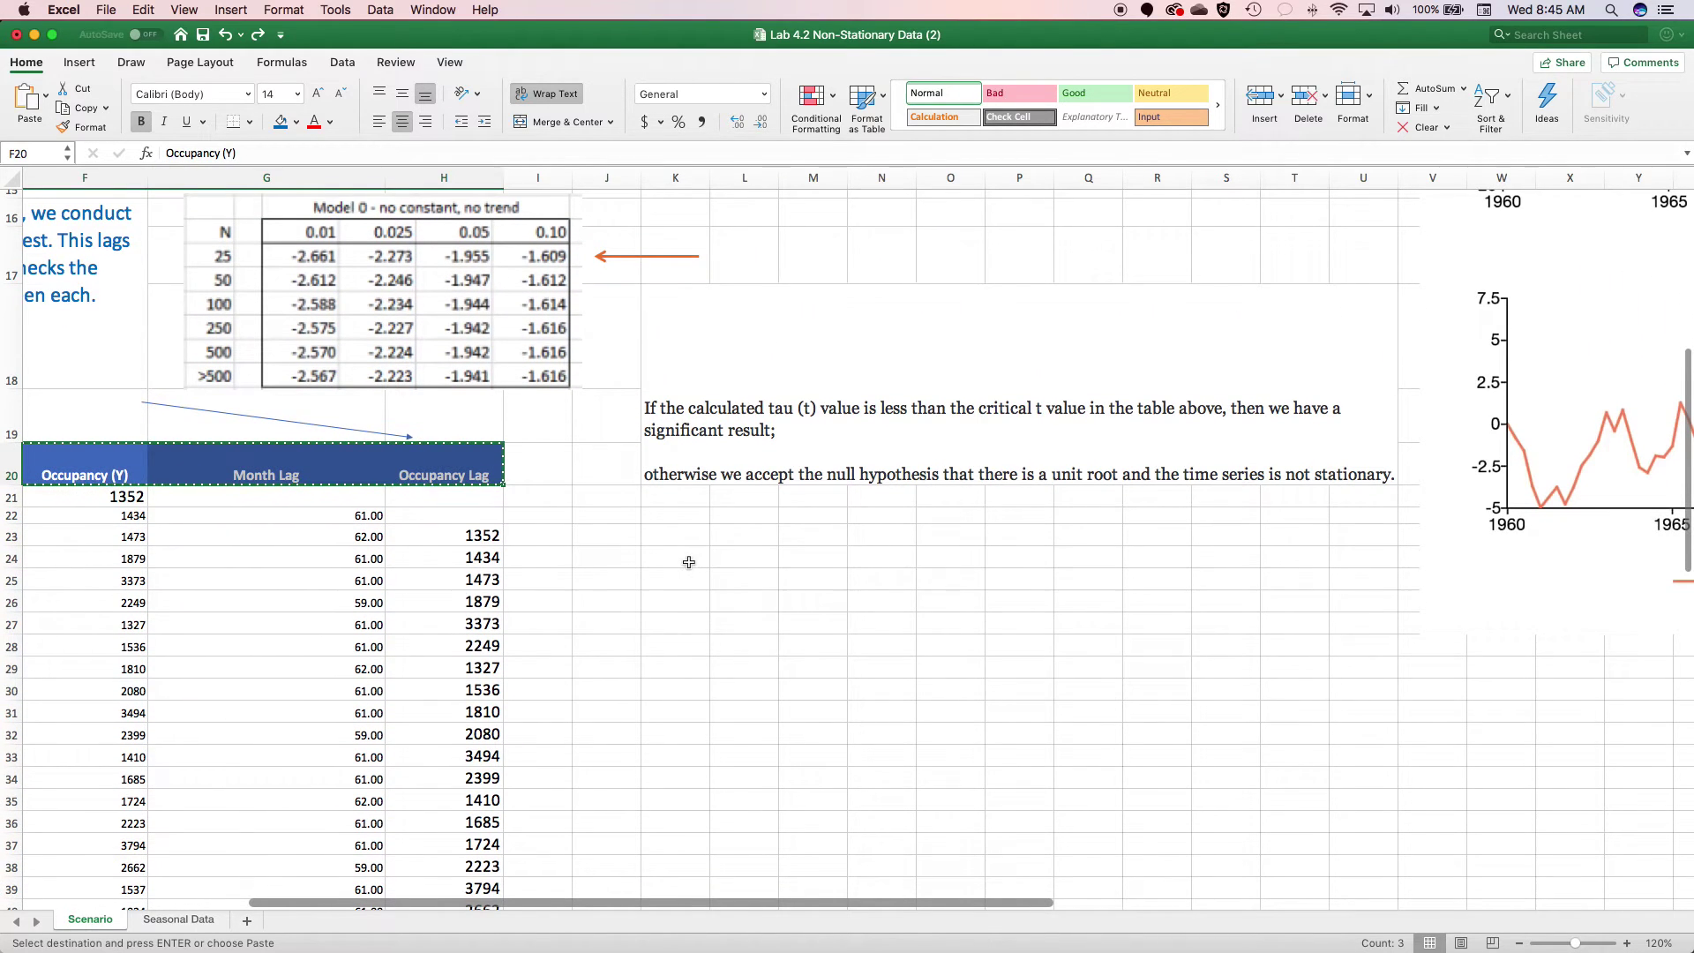
pyautogui.click(656, 538)
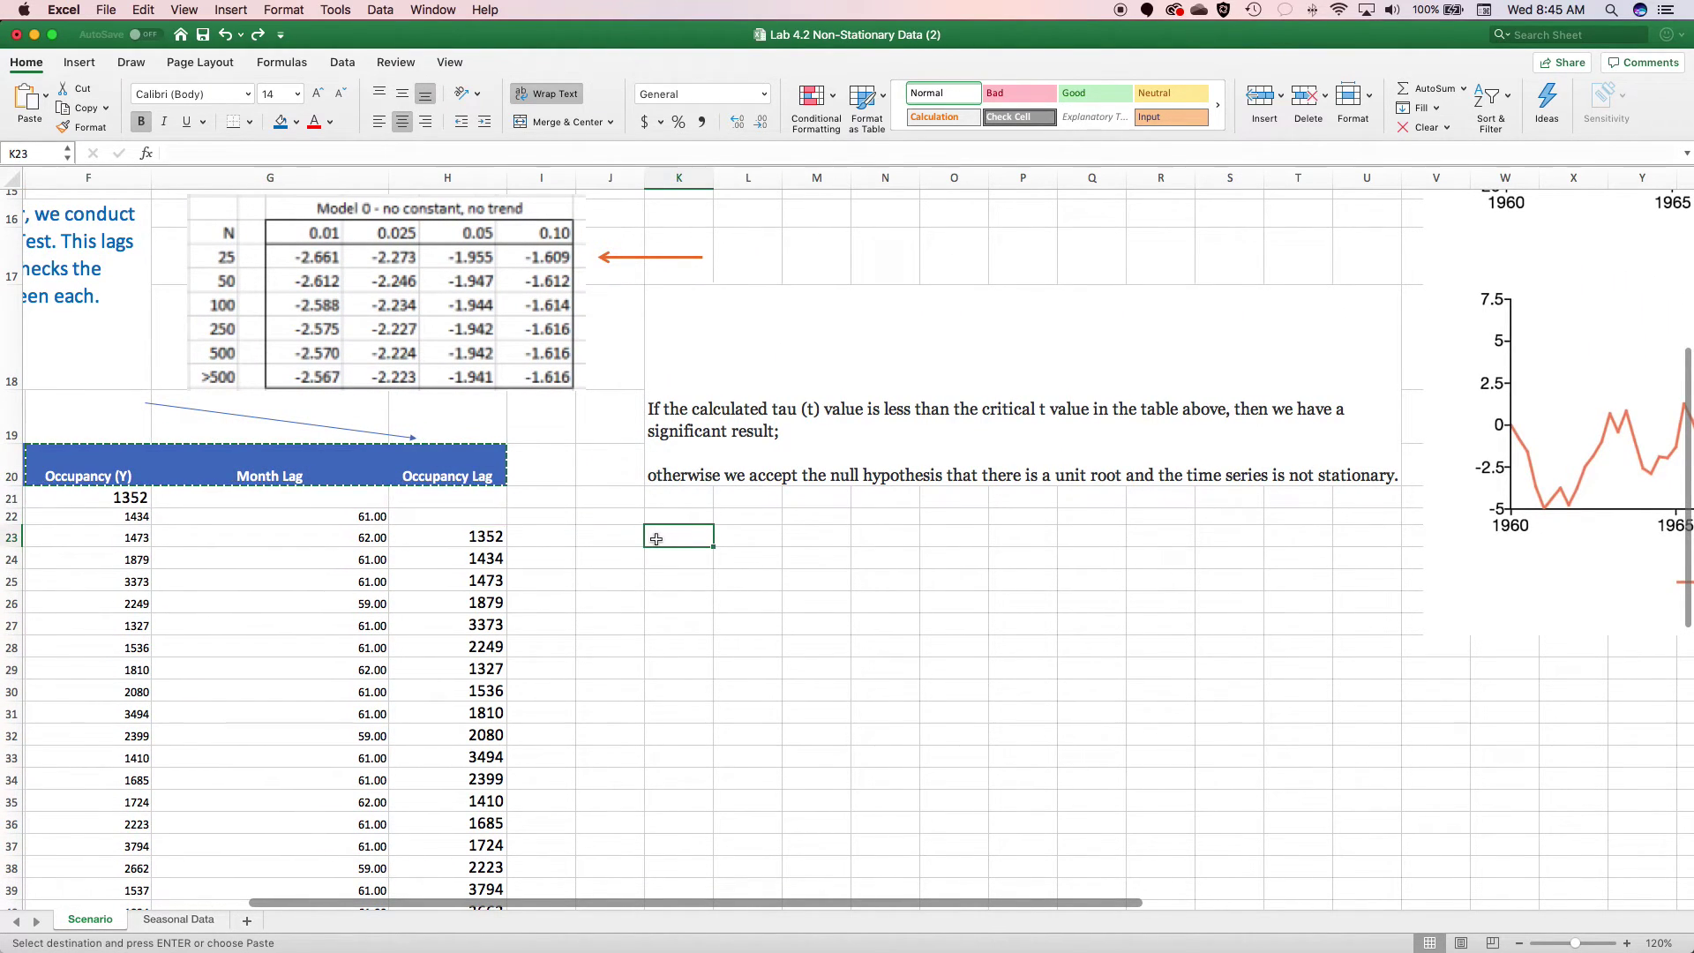
pyautogui.press('super+v')
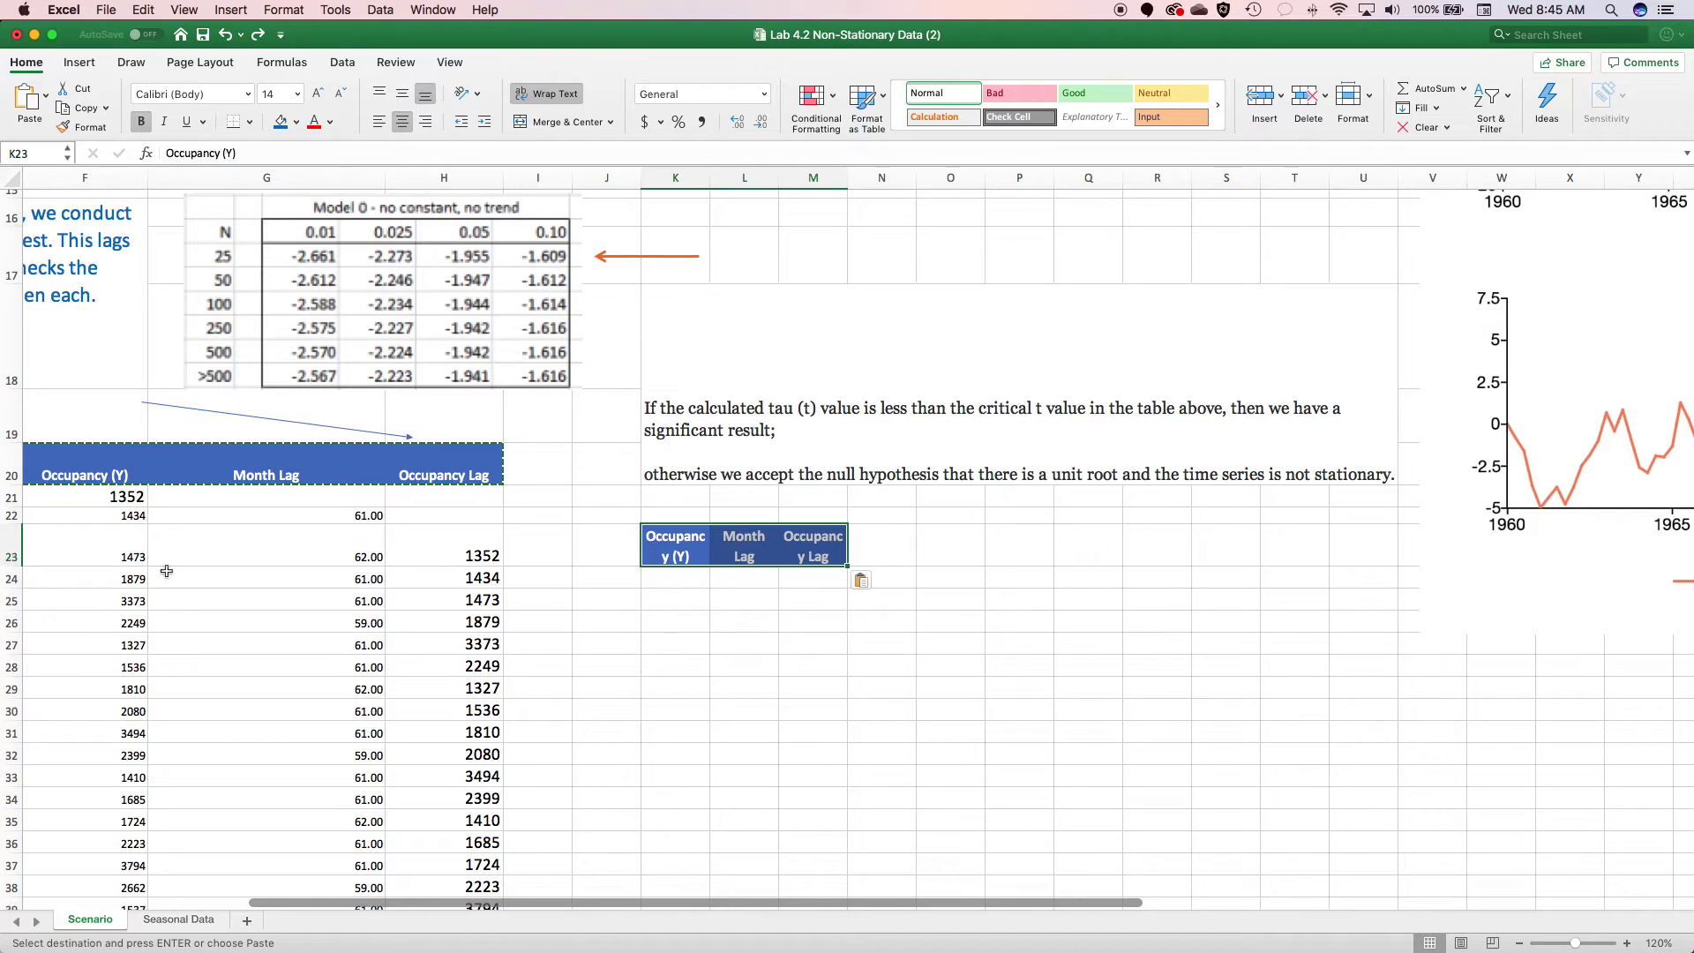
pyautogui.moveTo(108, 552); pyautogui.dragTo(428, 814)
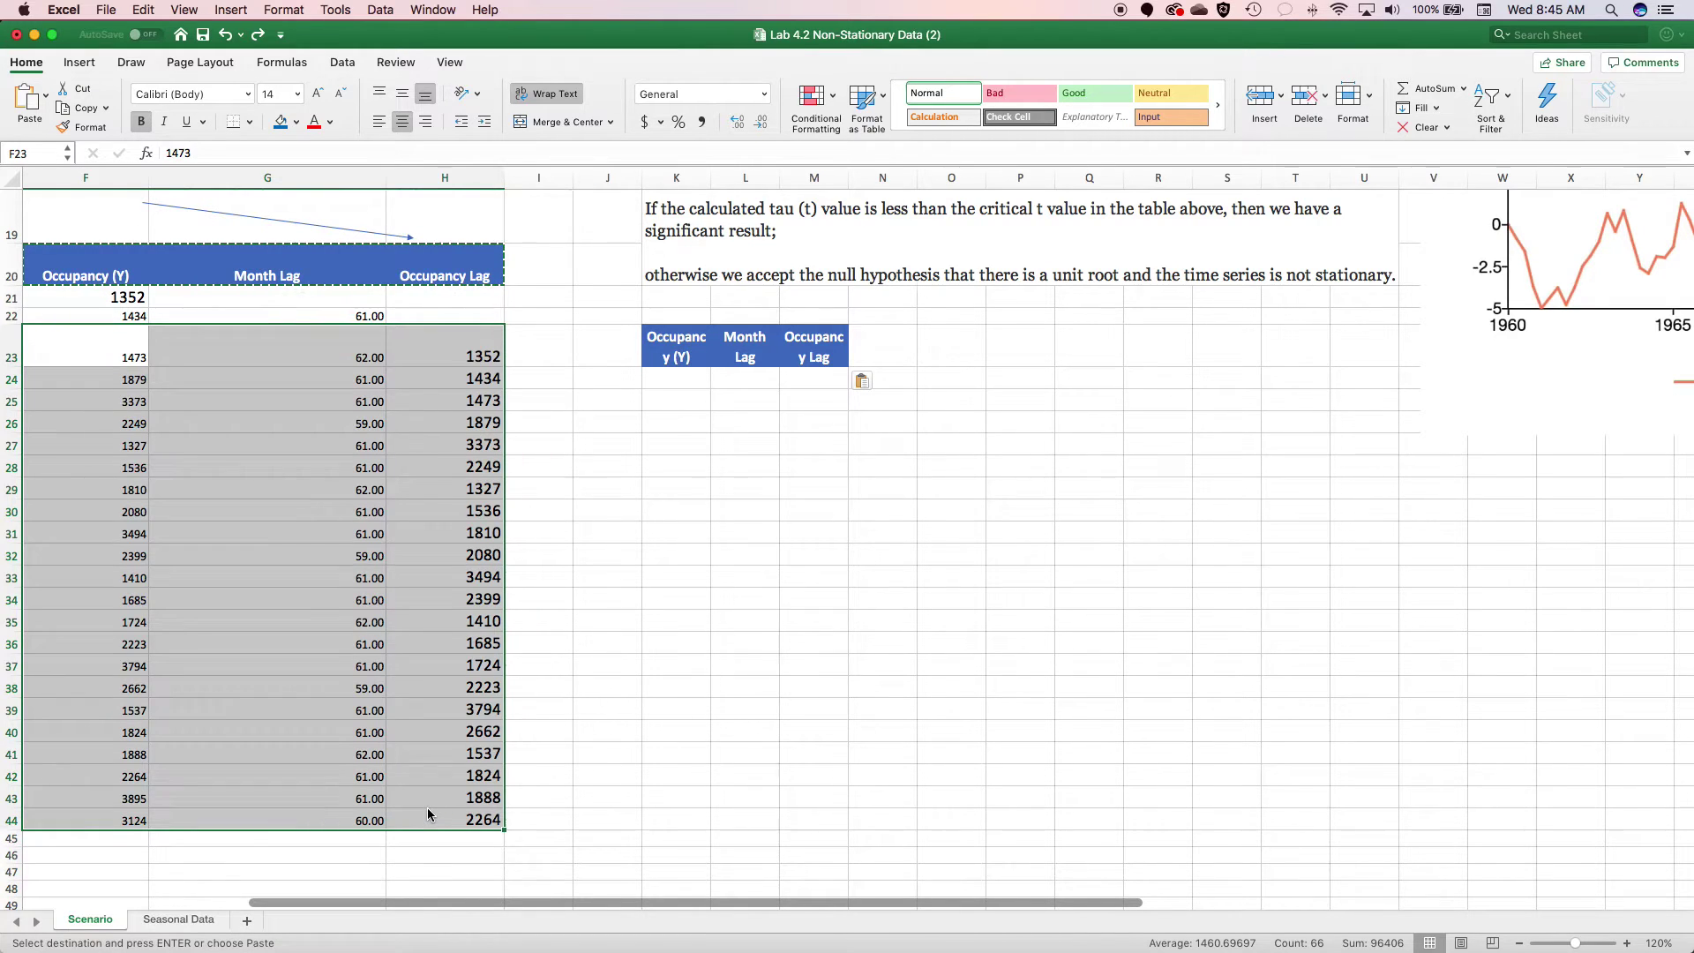
# Step: Paste the copied lag data into K24 as values only with Paste Special
pyautogui.press('super+c')
pyautogui.click(676, 381)
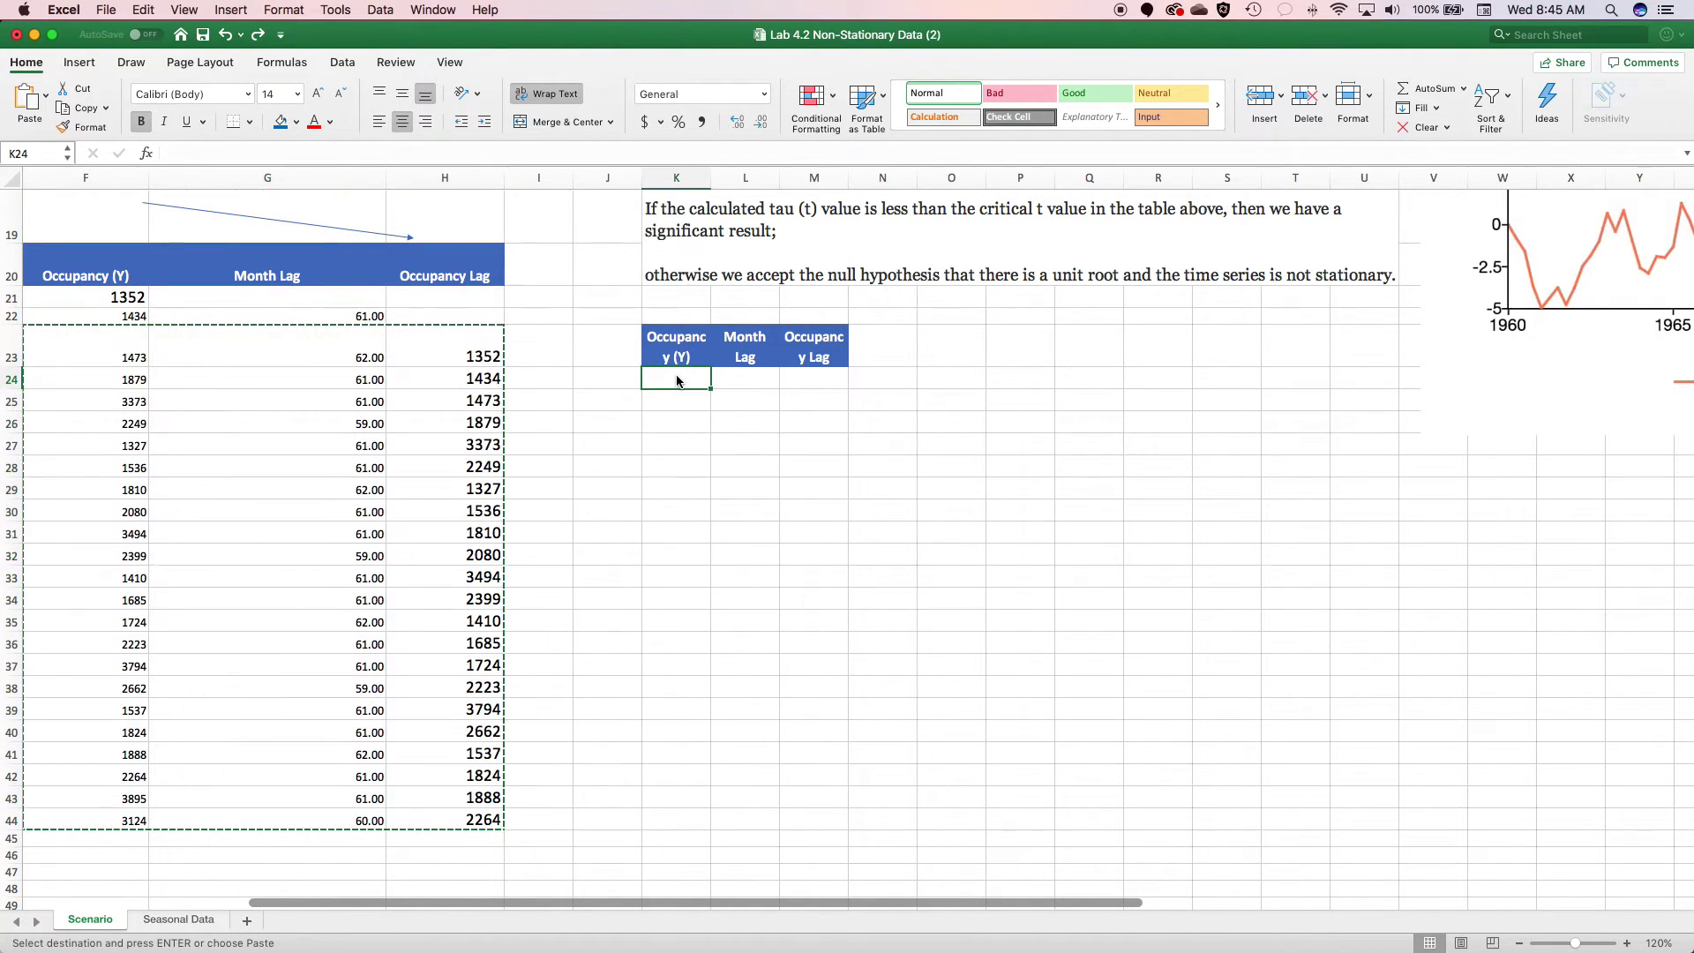
pyautogui.rightClick(677, 381)
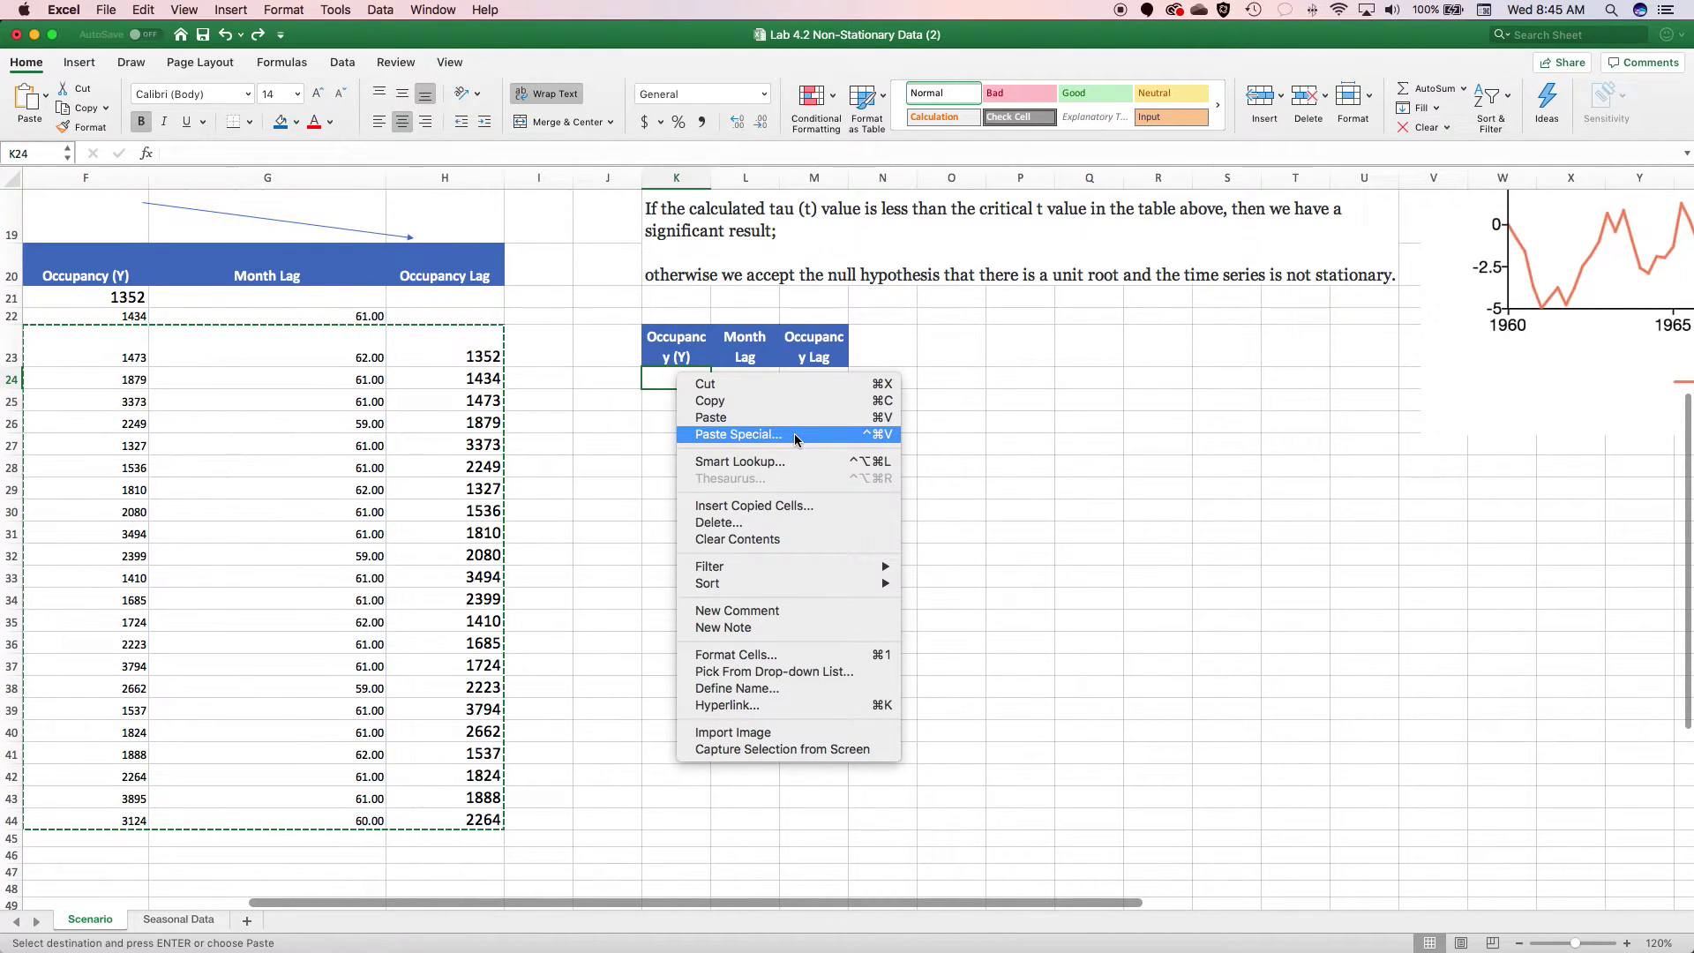
pyautogui.click(797, 438)
pyautogui.click(679, 357)
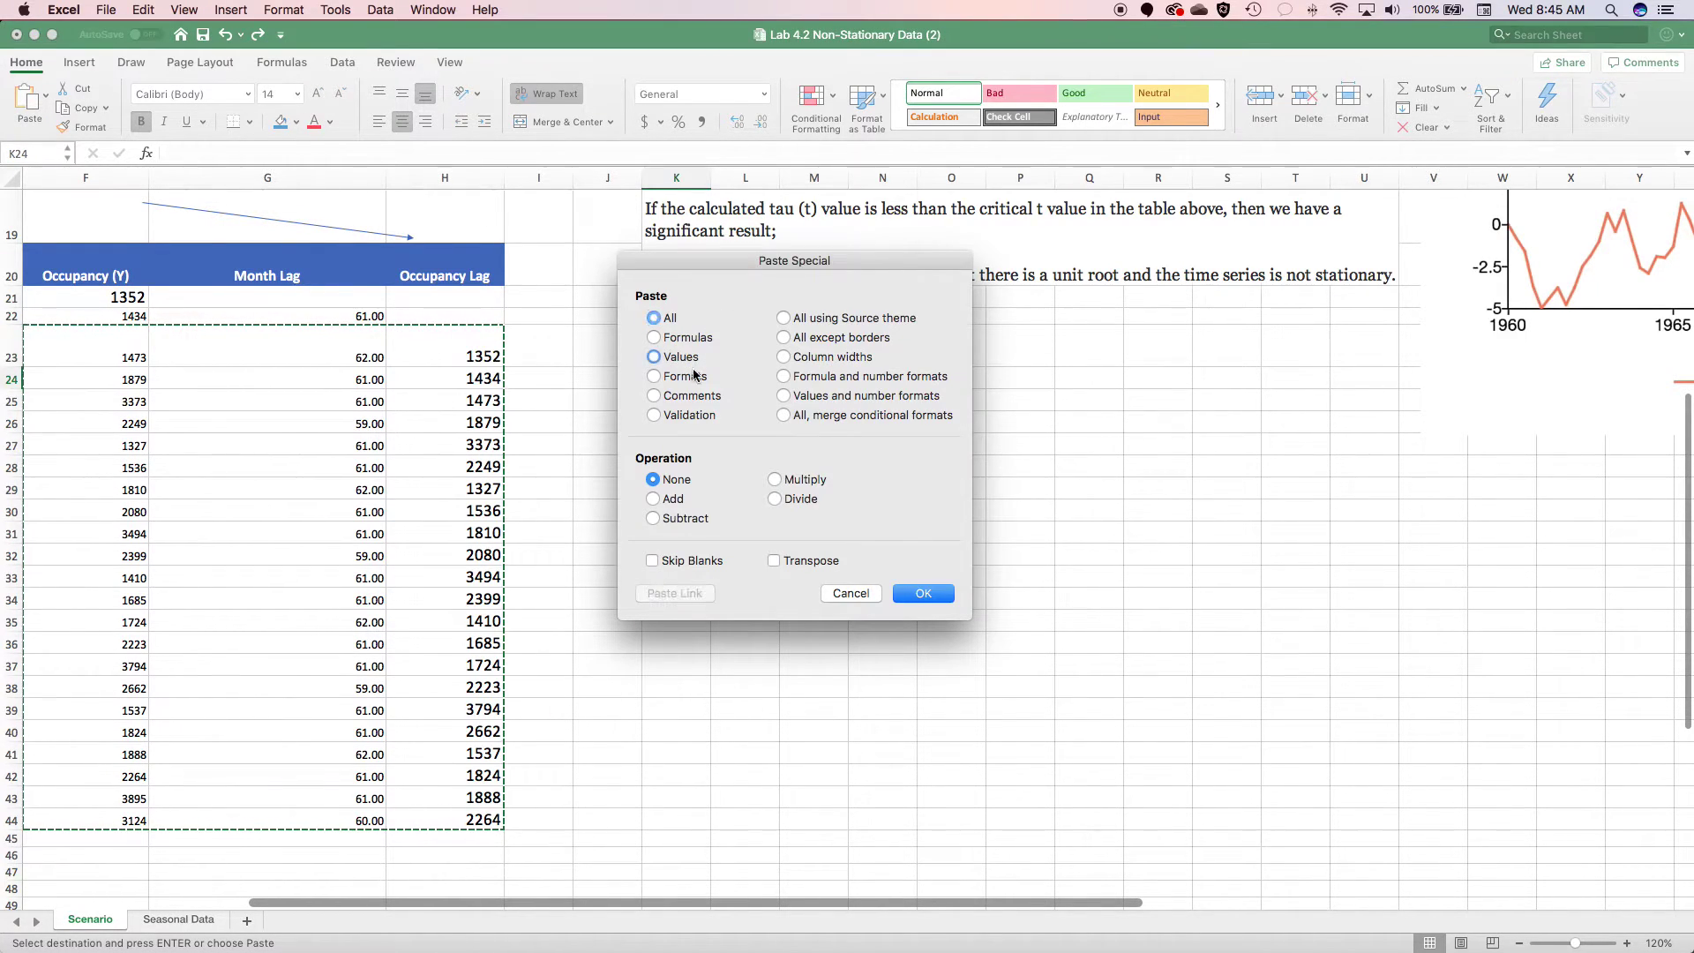
pyautogui.click(923, 593)
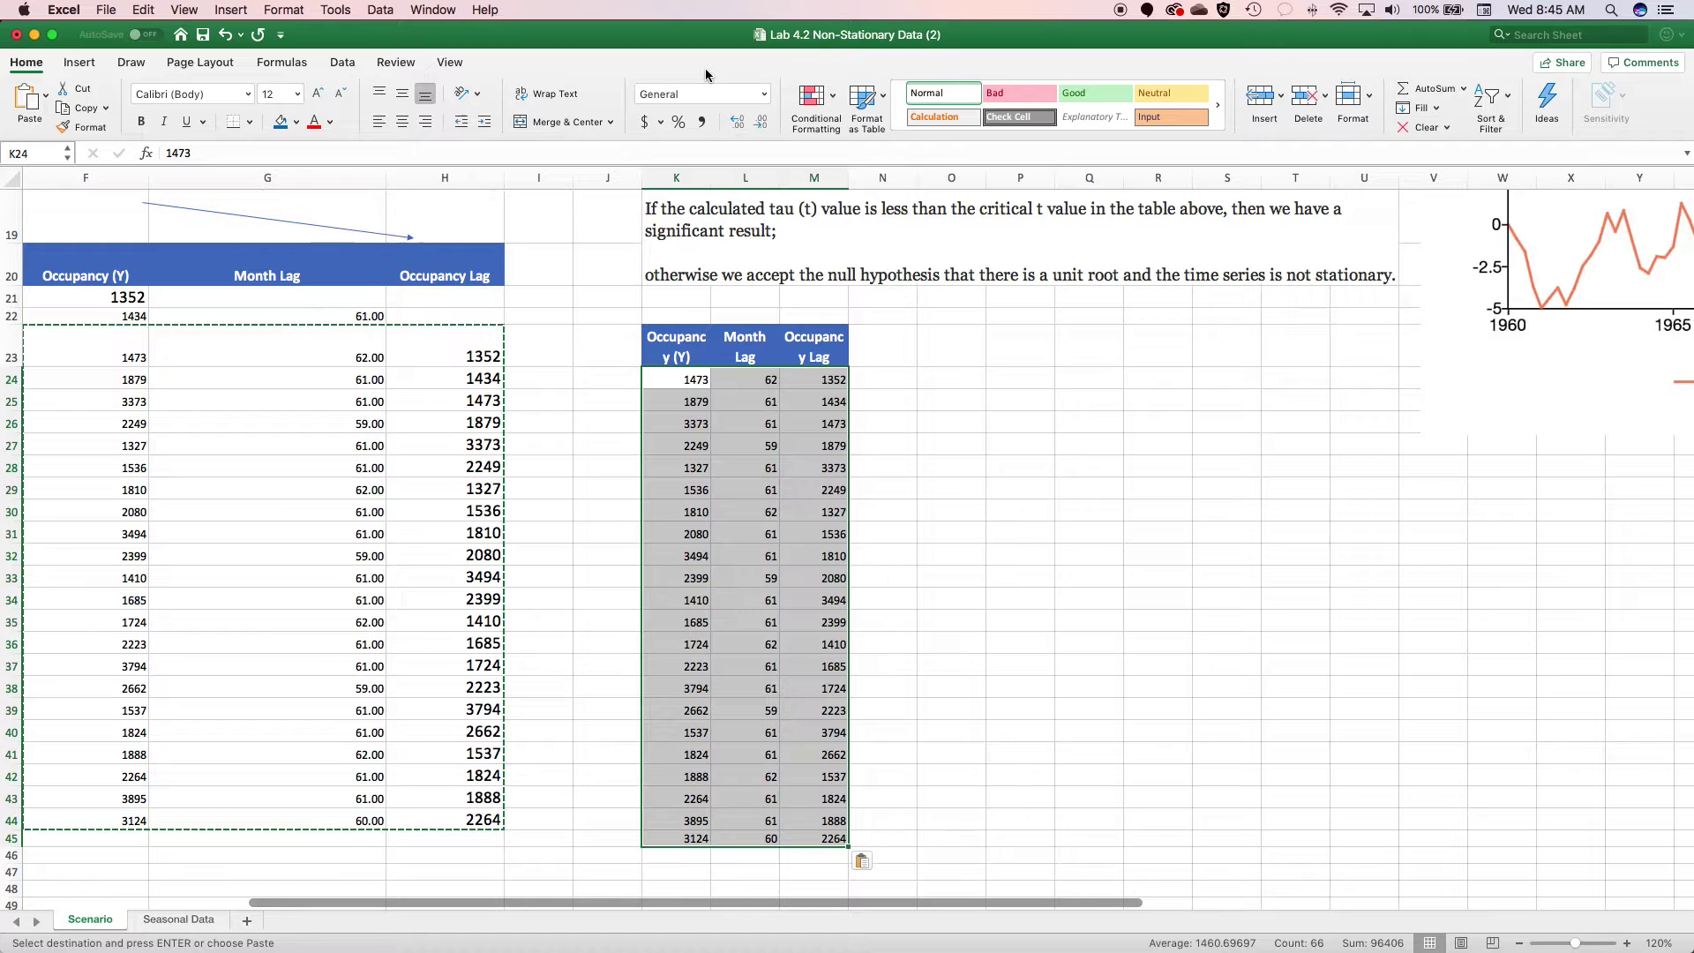
# Step: Widen columns K and M to fit Occupancy (Y) and Occupancy Lag, and clear the copy
pyautogui.moveTo(711, 181); pyautogui.dragTo(762, 179)
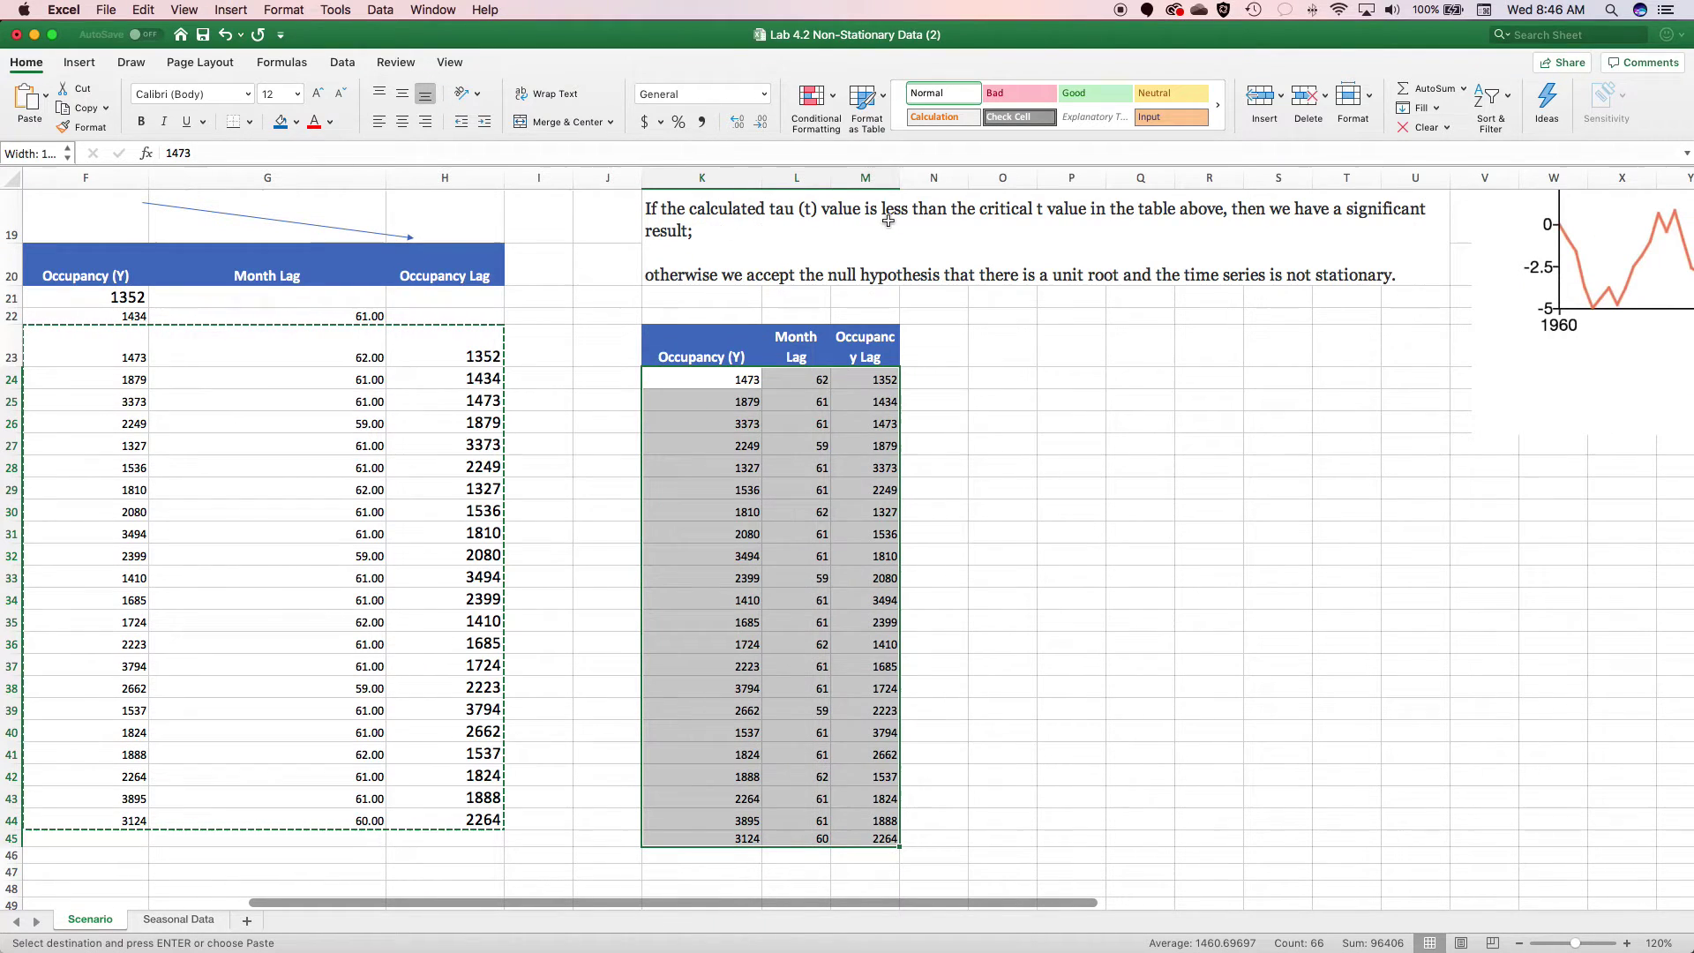
pyautogui.click(901, 176)
pyautogui.moveTo(904, 176); pyautogui.dragTo(947, 175)
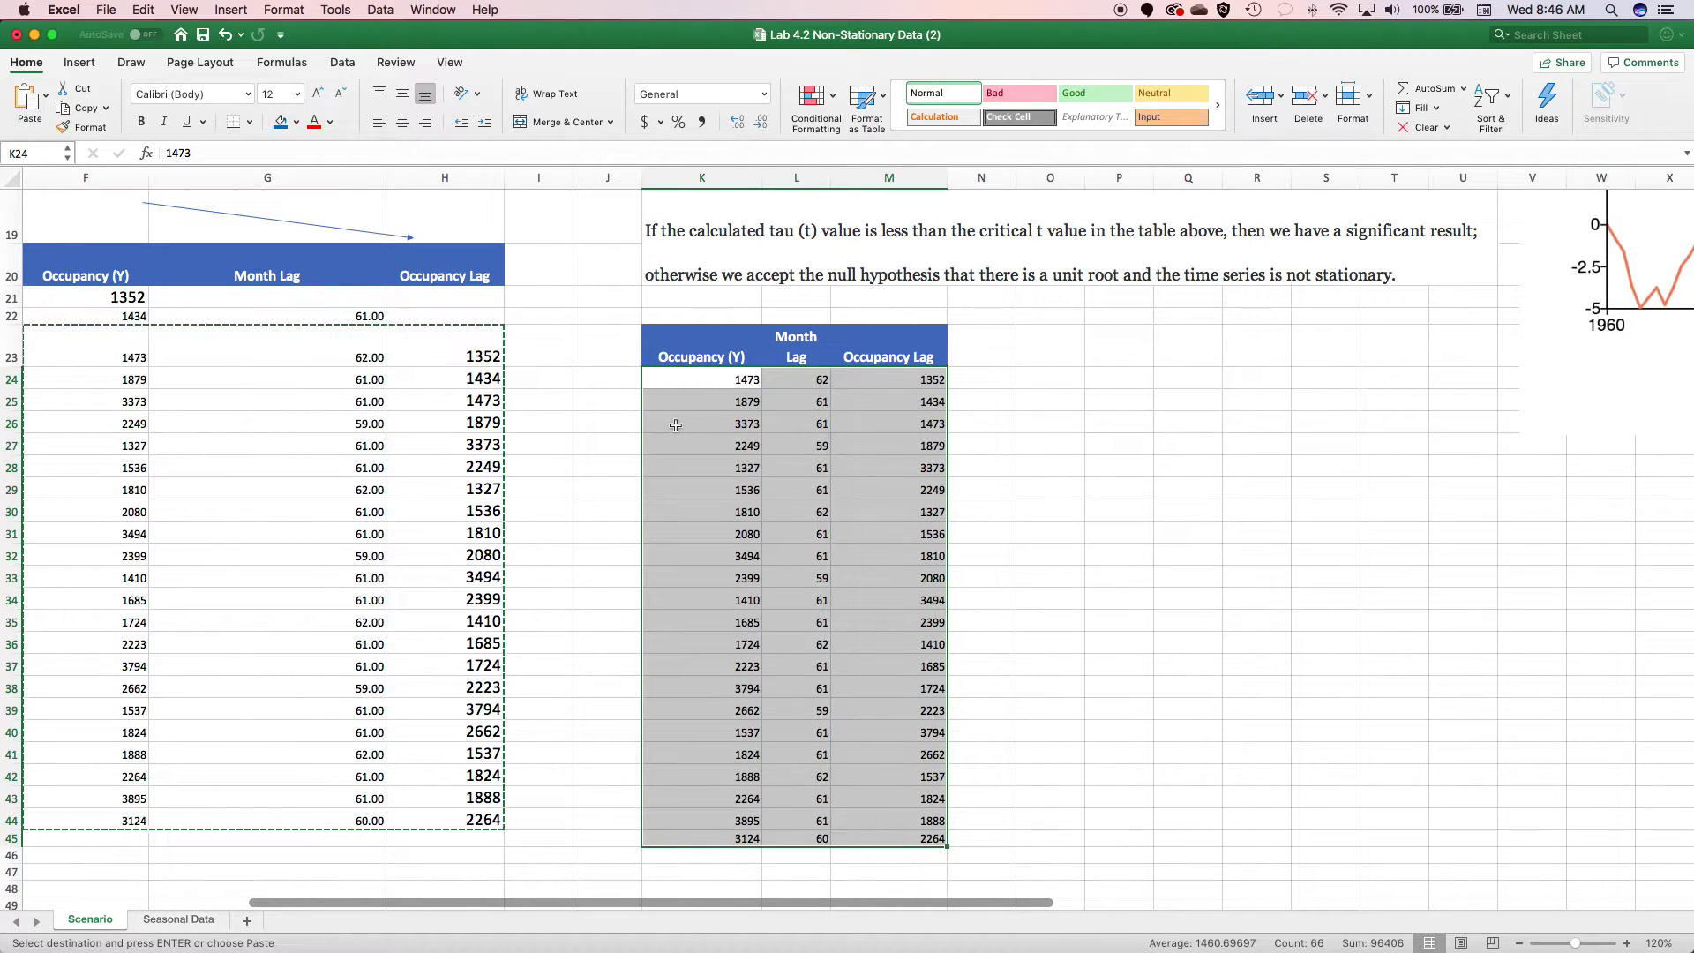
pyautogui.press('Escape')
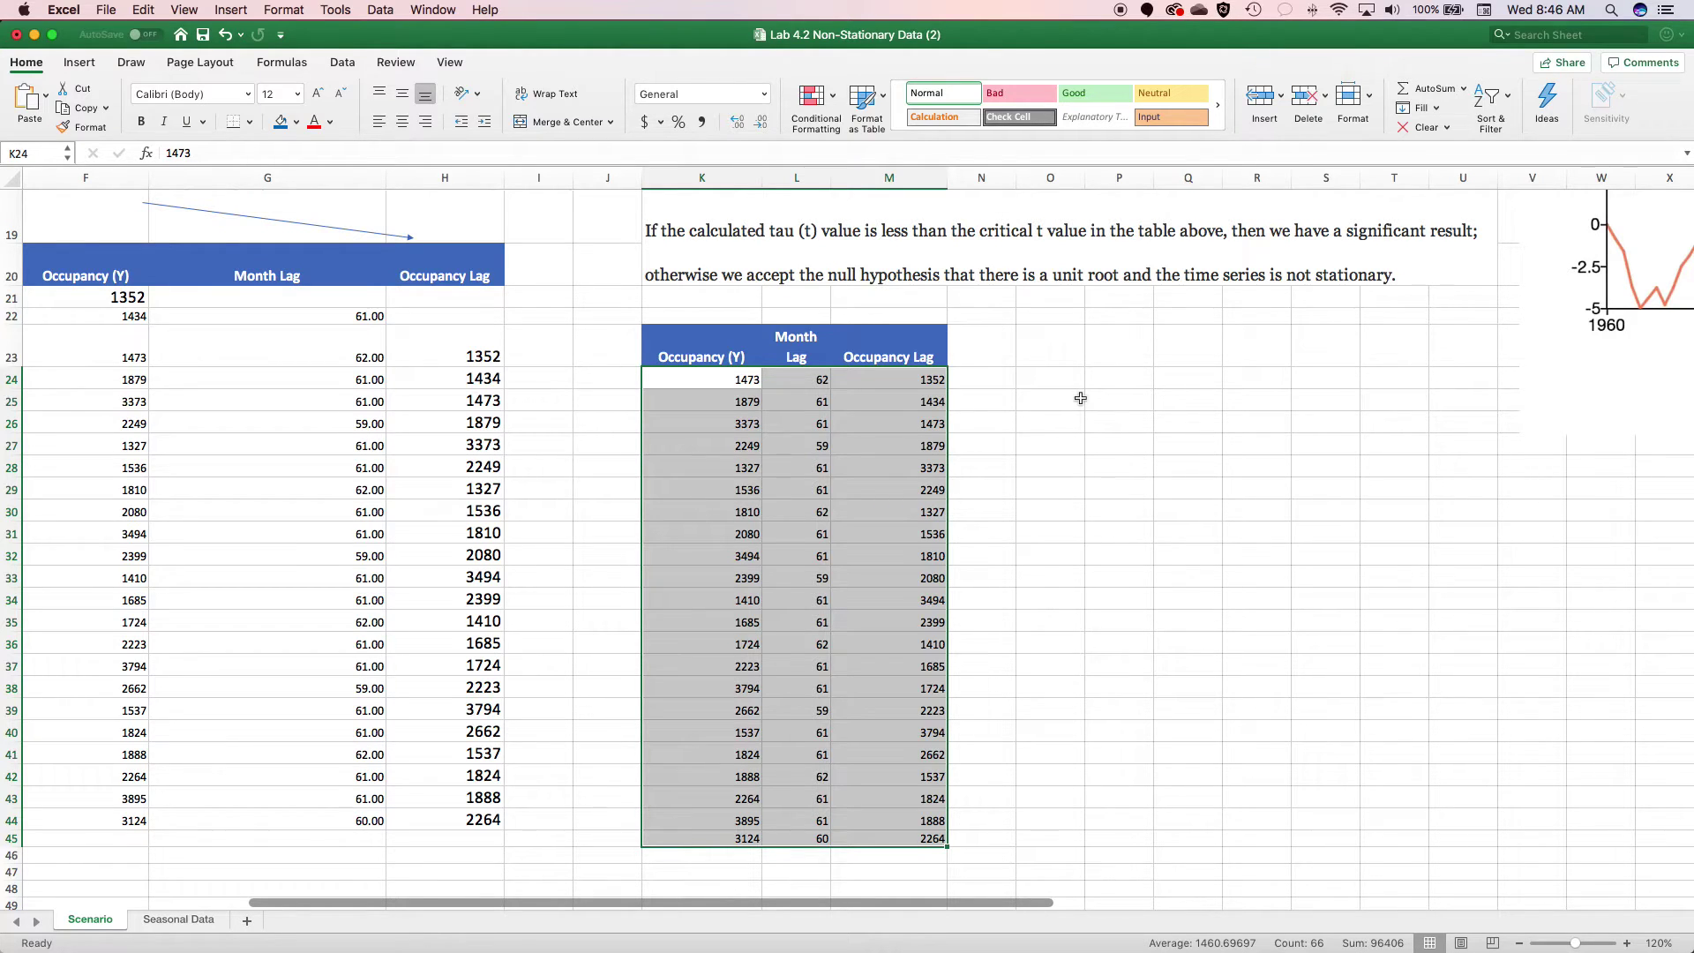
# Step: Start a Data Analysis Regression with the Y input range $K$23:$K$45
pyautogui.click(344, 64)
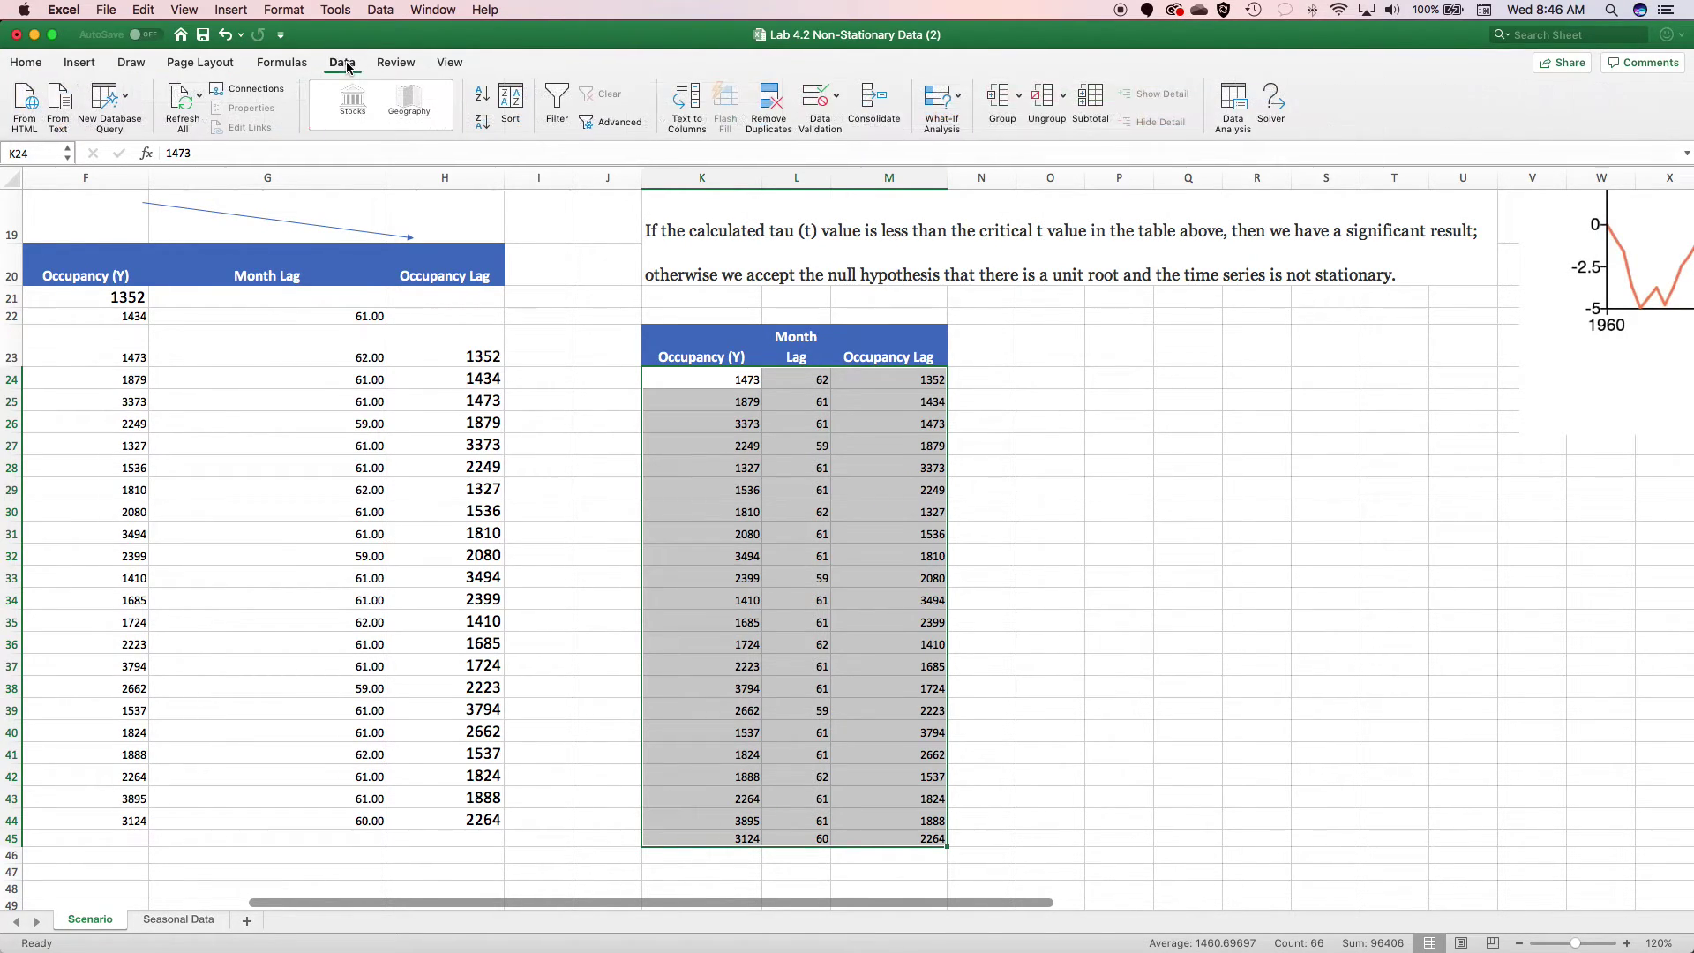
pyautogui.click(1232, 104)
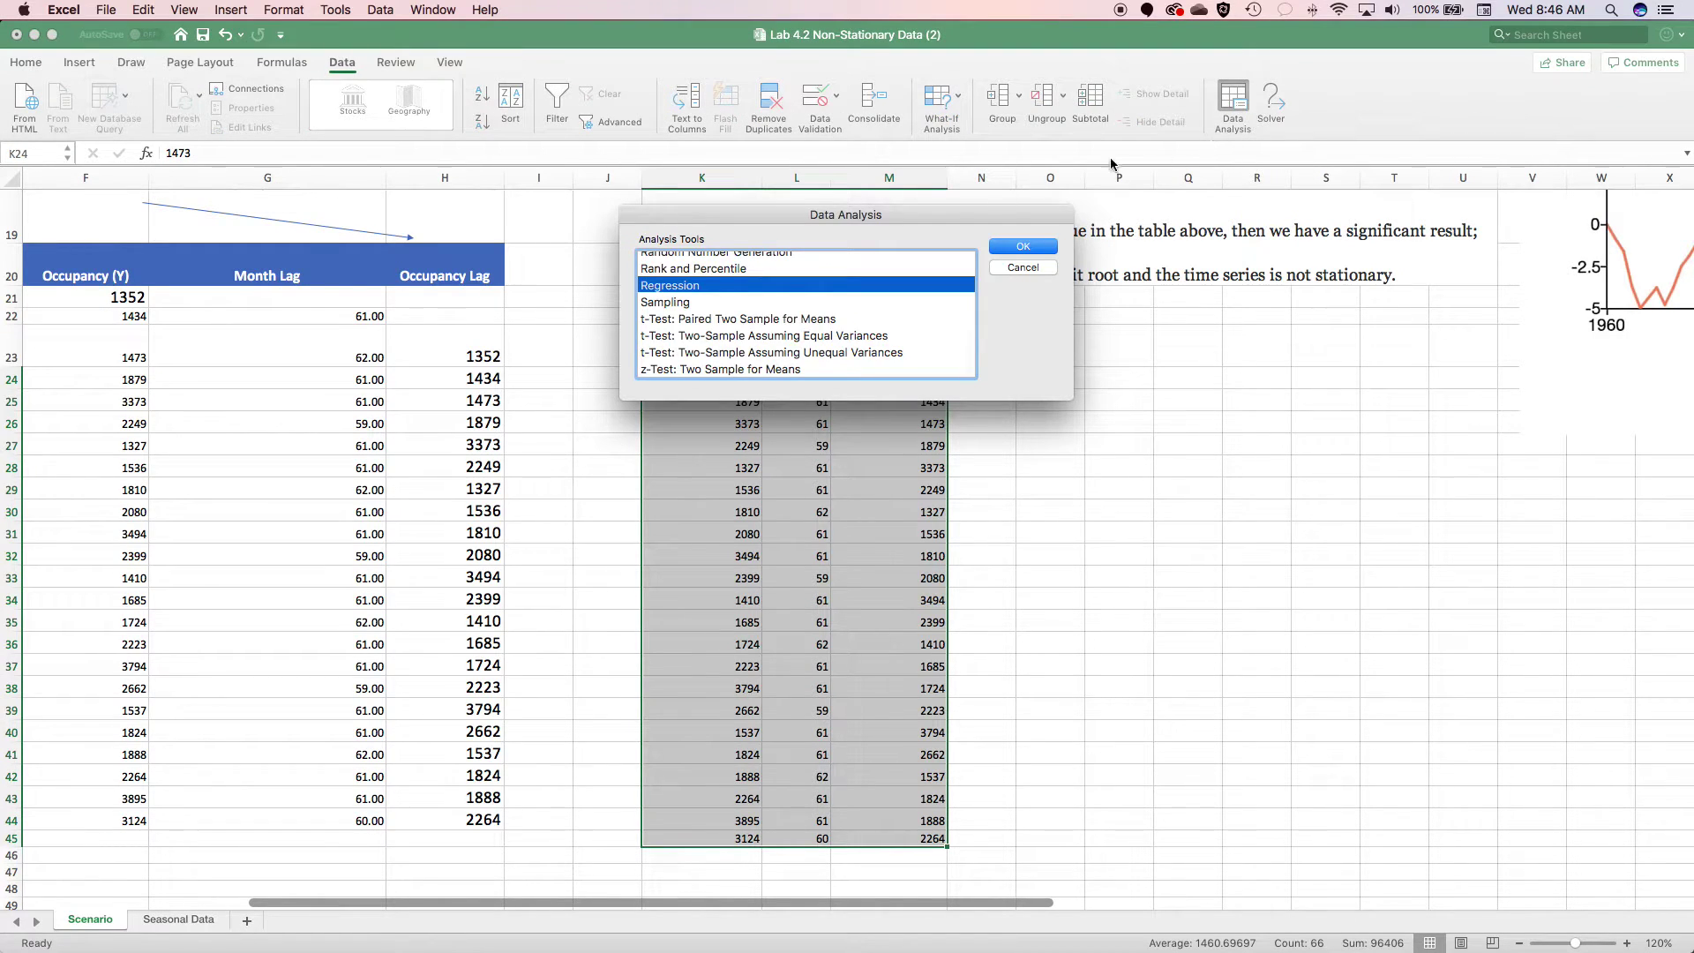
pyautogui.click(1034, 248)
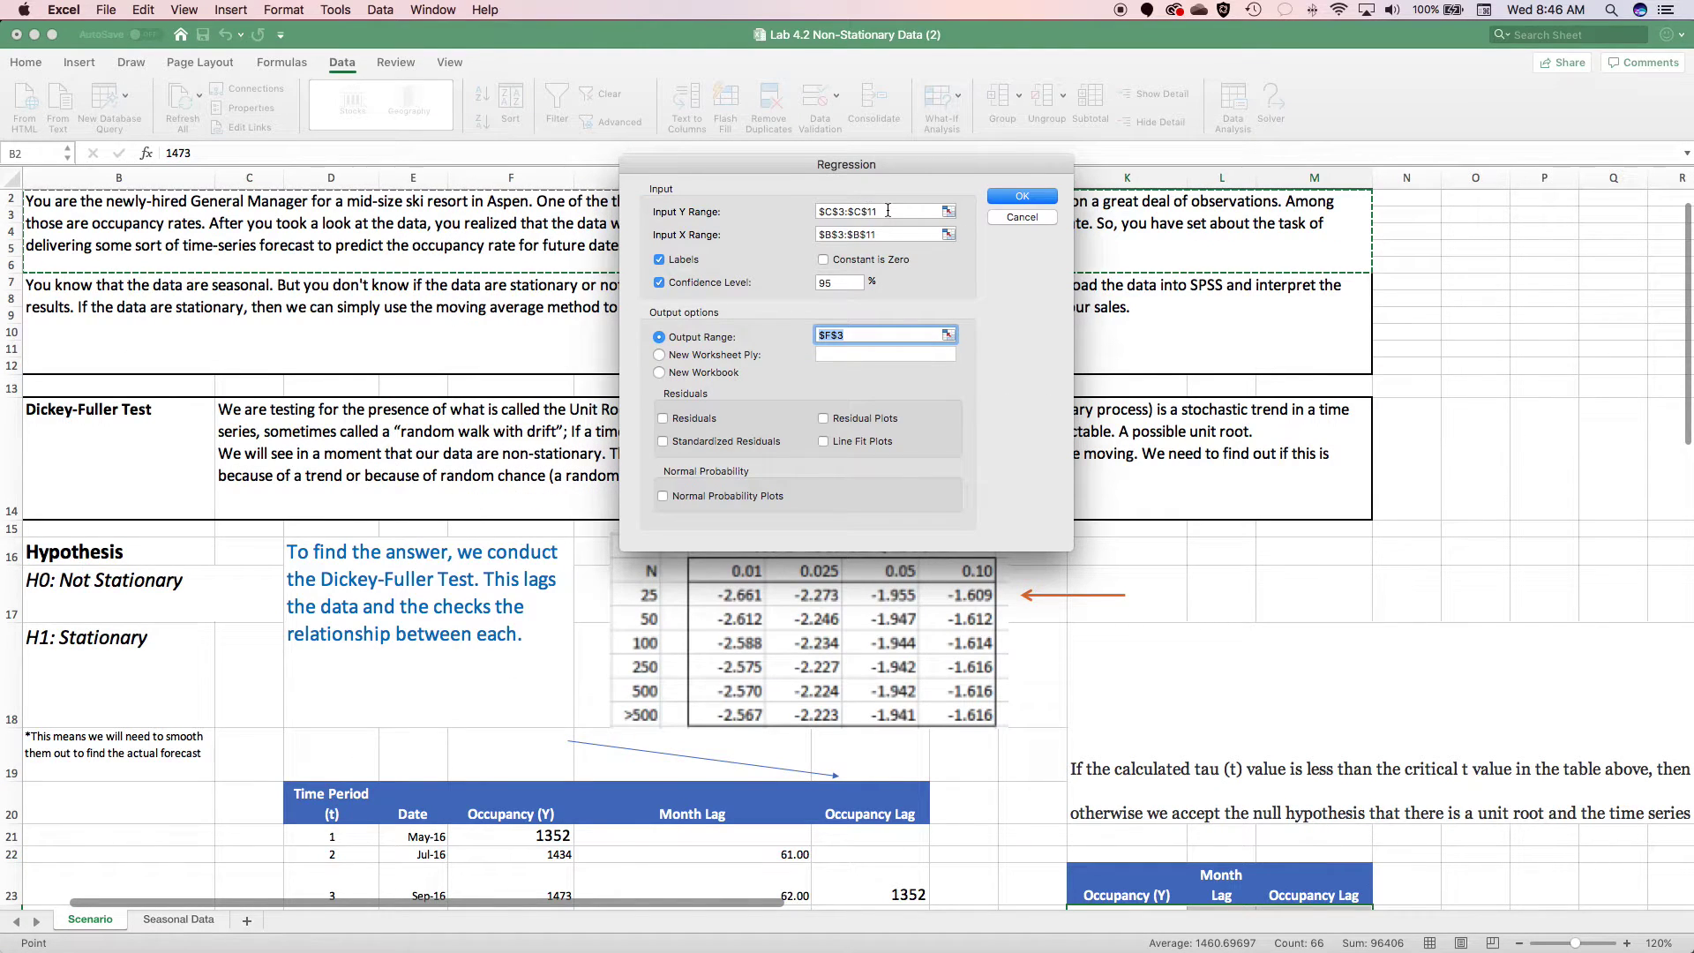
pyautogui.click(888, 210)
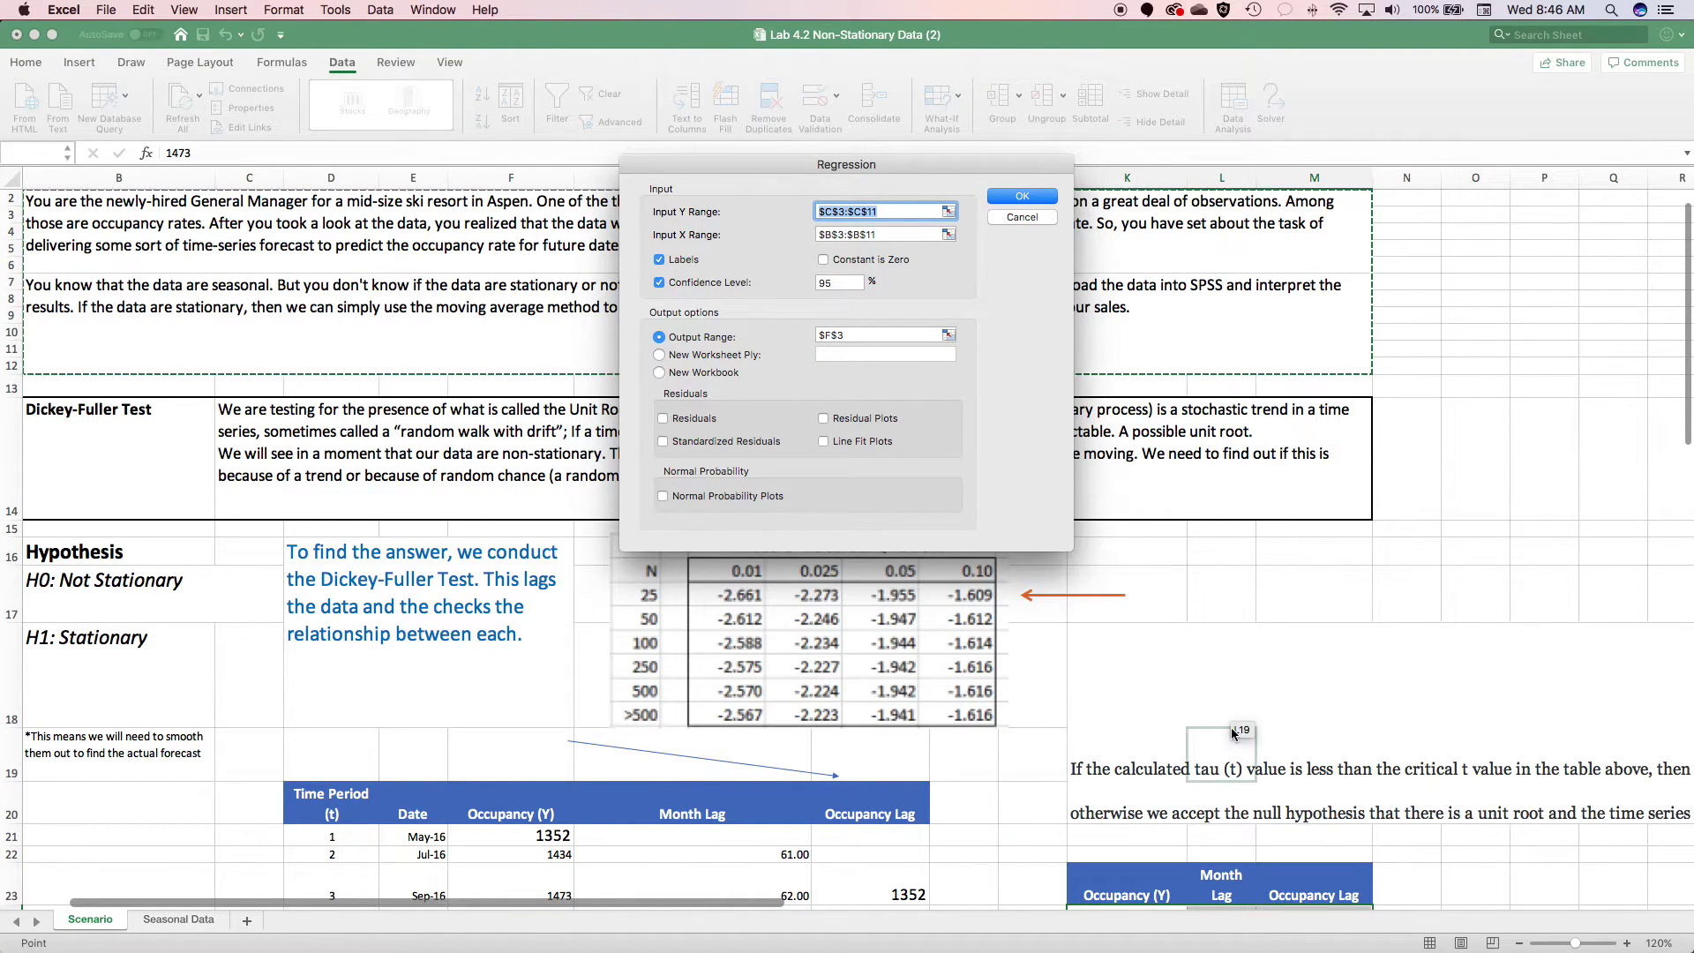
pyautogui.scroll(-4, 1217, 750)
pyautogui.moveTo(1128, 789); pyautogui.dragTo(1135, 847)
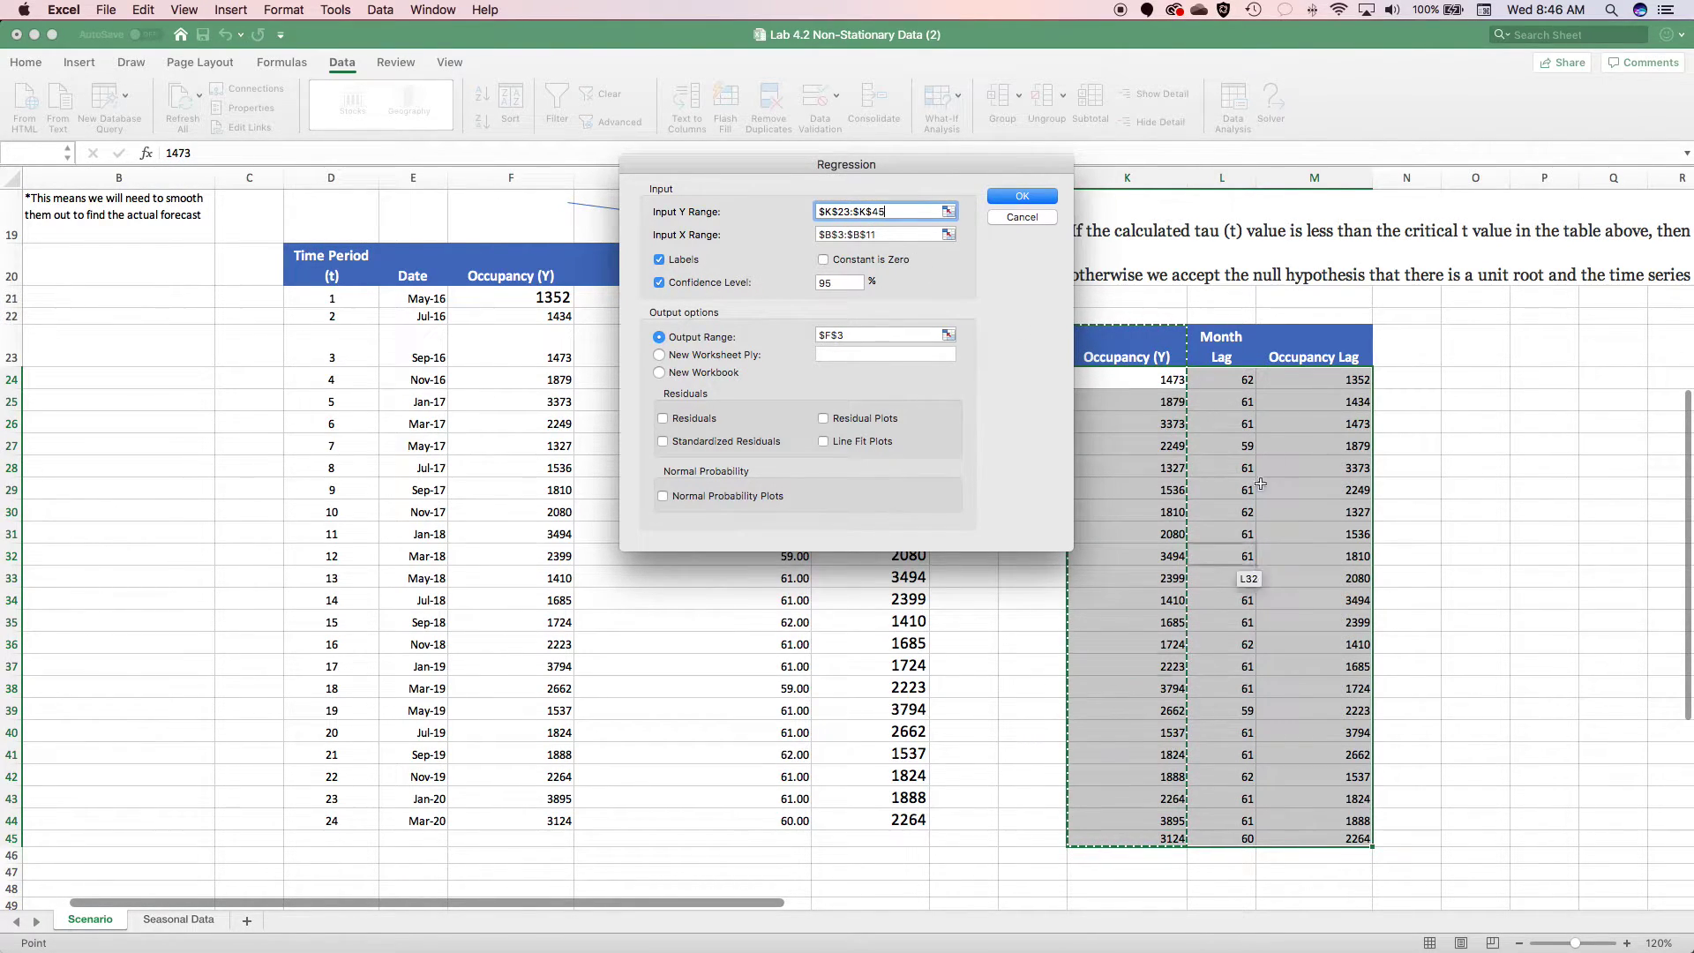
# Step: Set the X input range to $L$23:$M$45 and the output range to $P$27
pyautogui.click(896, 234)
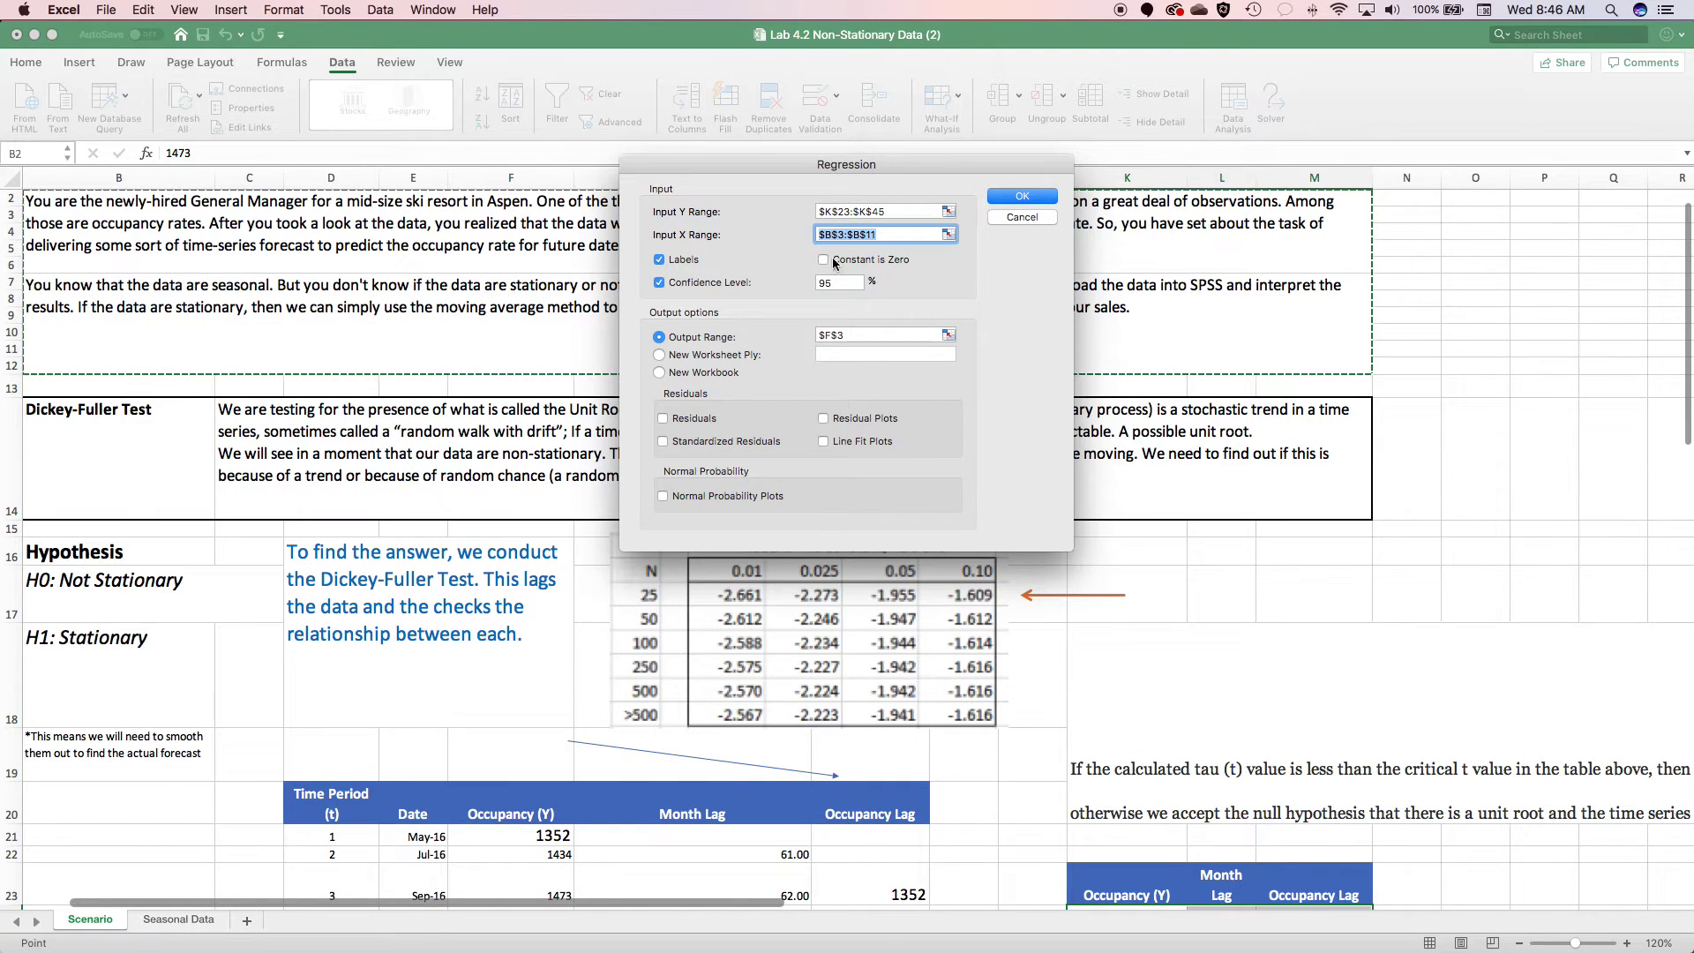
pyautogui.scroll(-5, 1216, 390)
pyautogui.moveTo(1244, 475); pyautogui.dragTo(1342, 847)
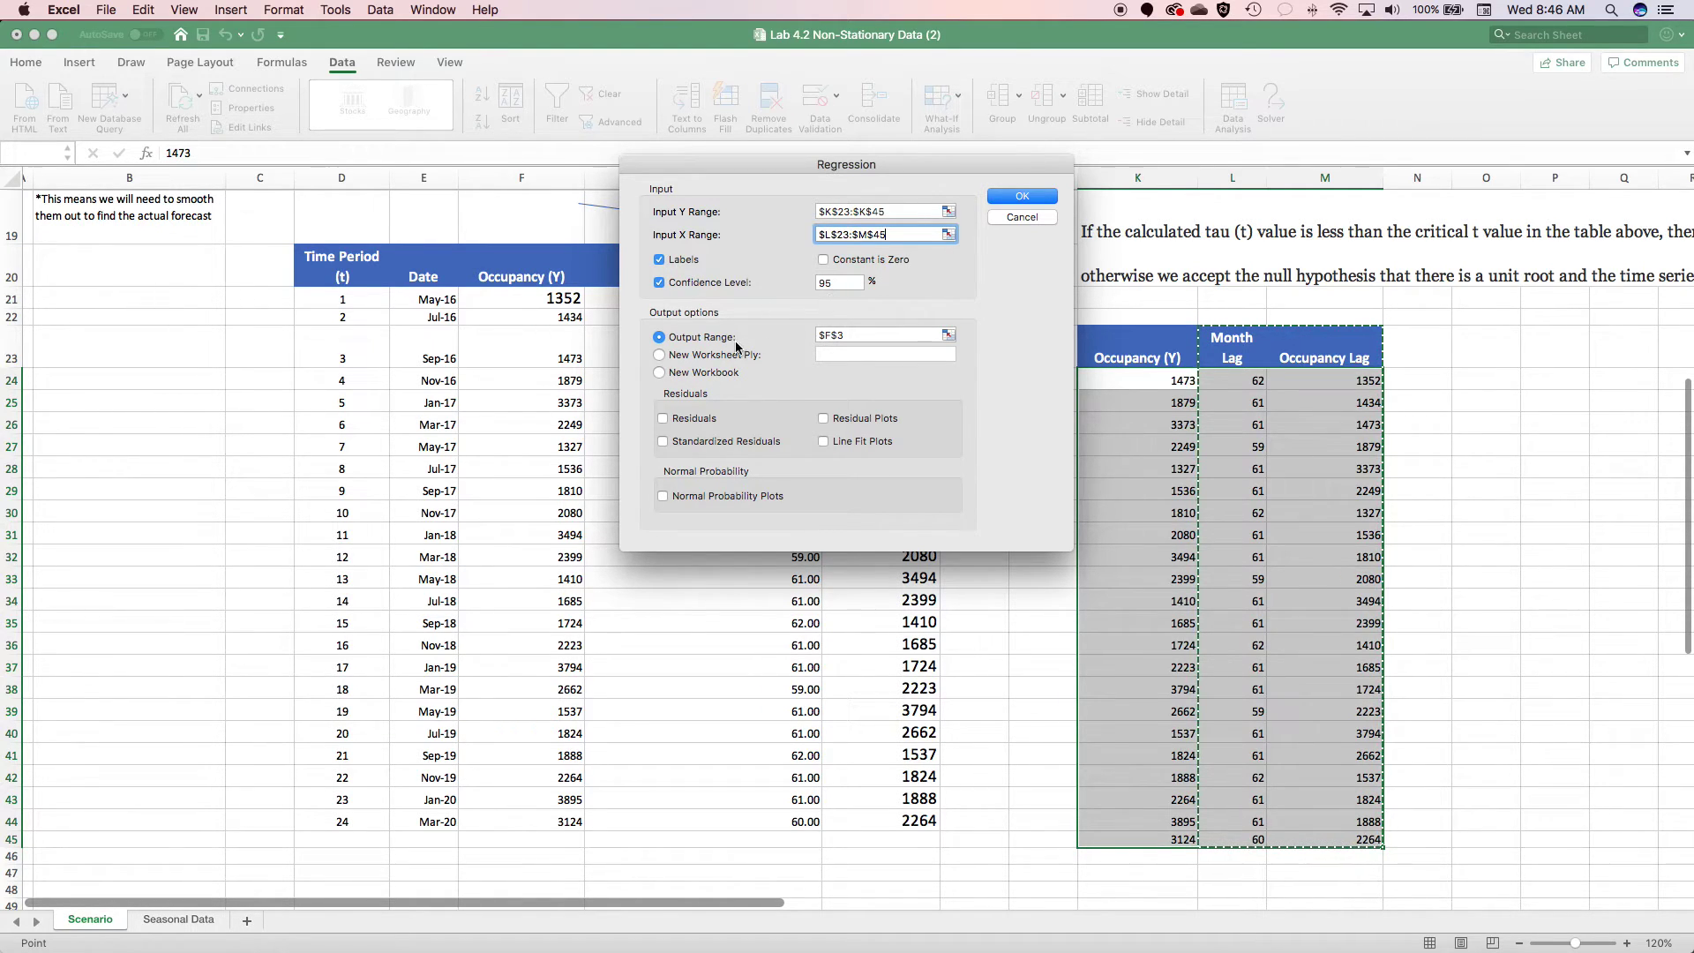
pyautogui.click(856, 336)
pyautogui.scroll(-10, 1128, 431)
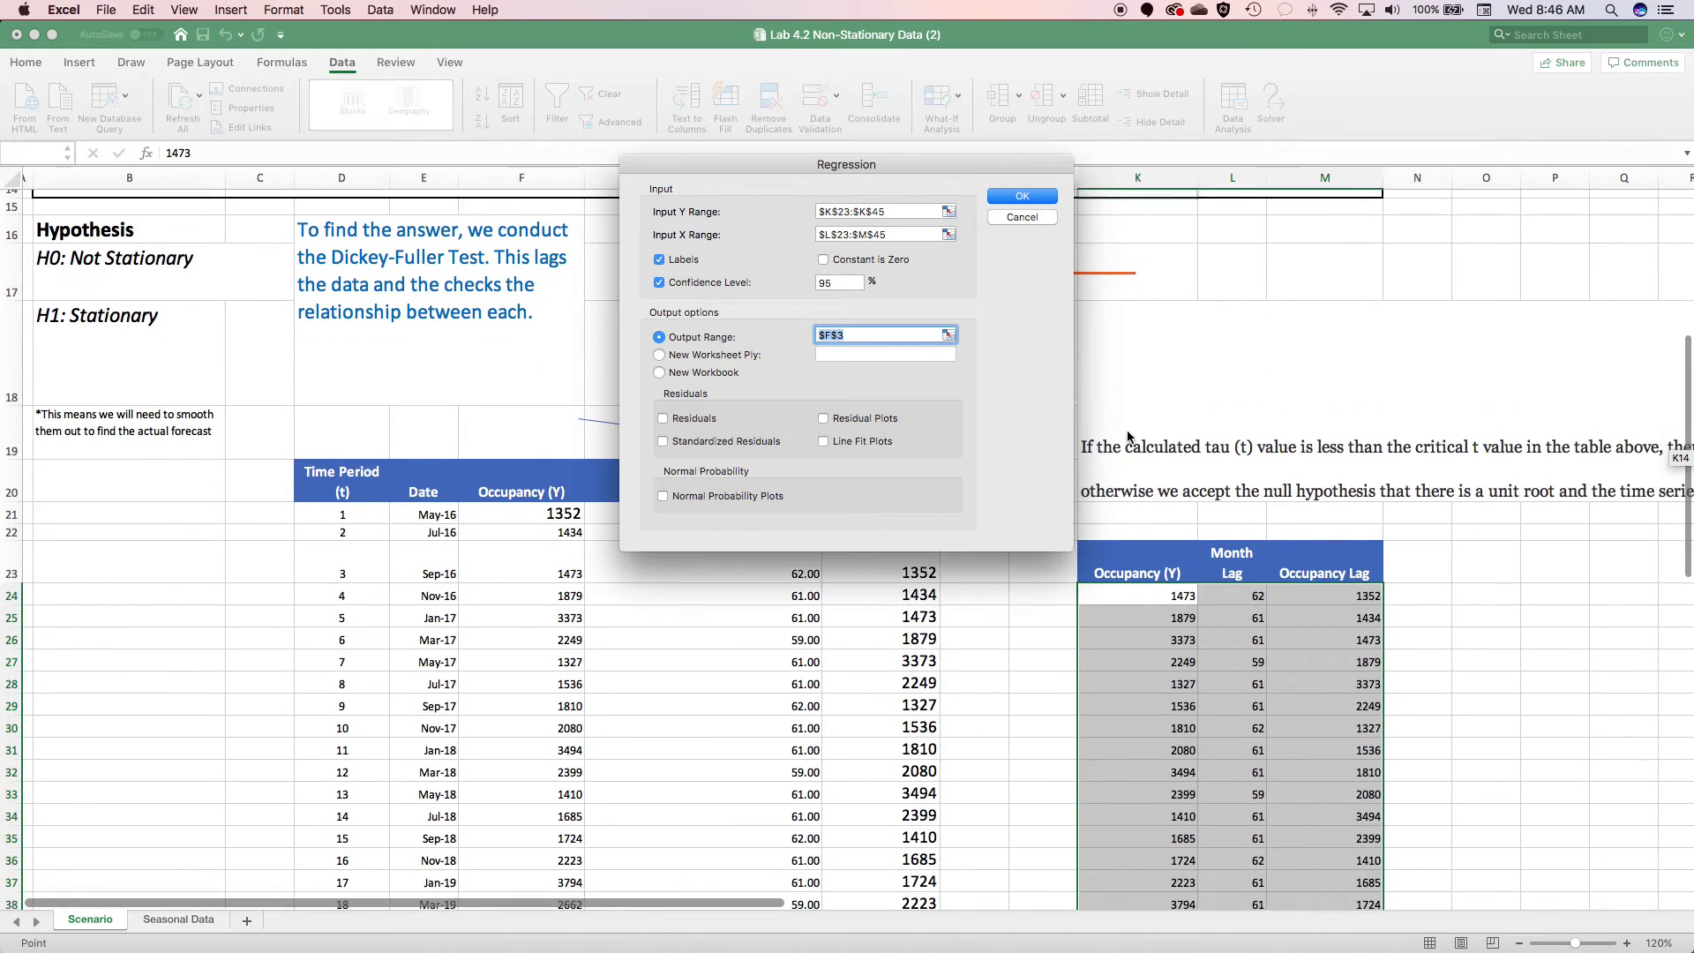
pyautogui.hscroll(10, 1323, 470)
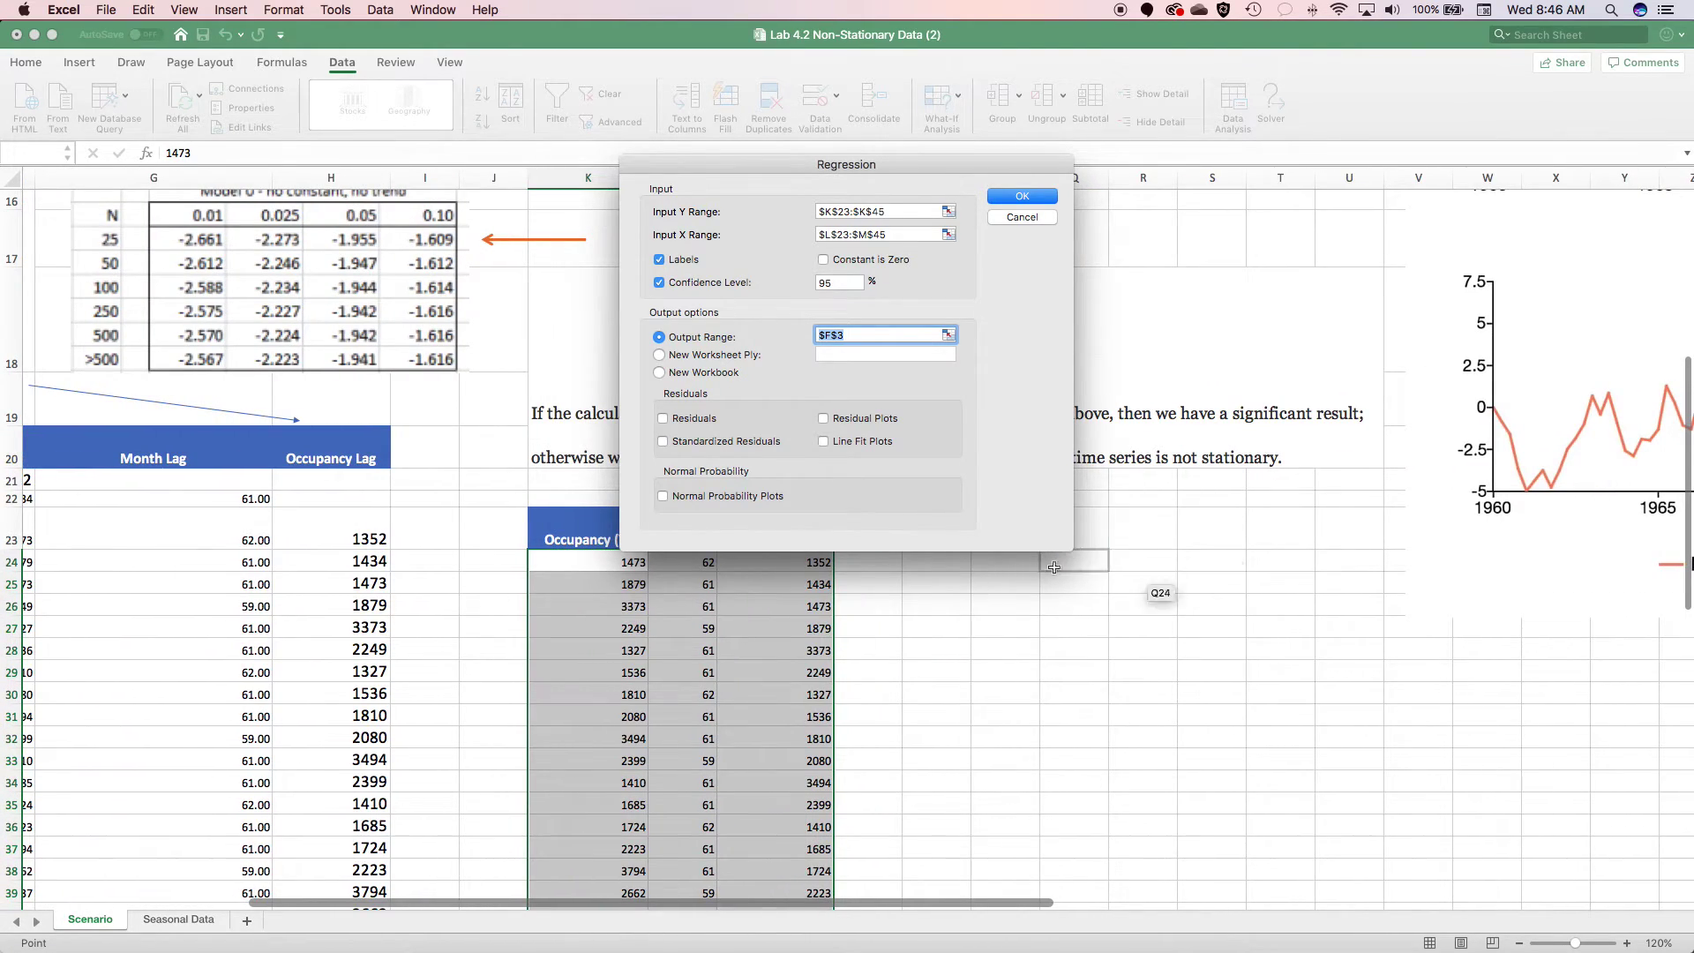
pyautogui.click(1005, 626)
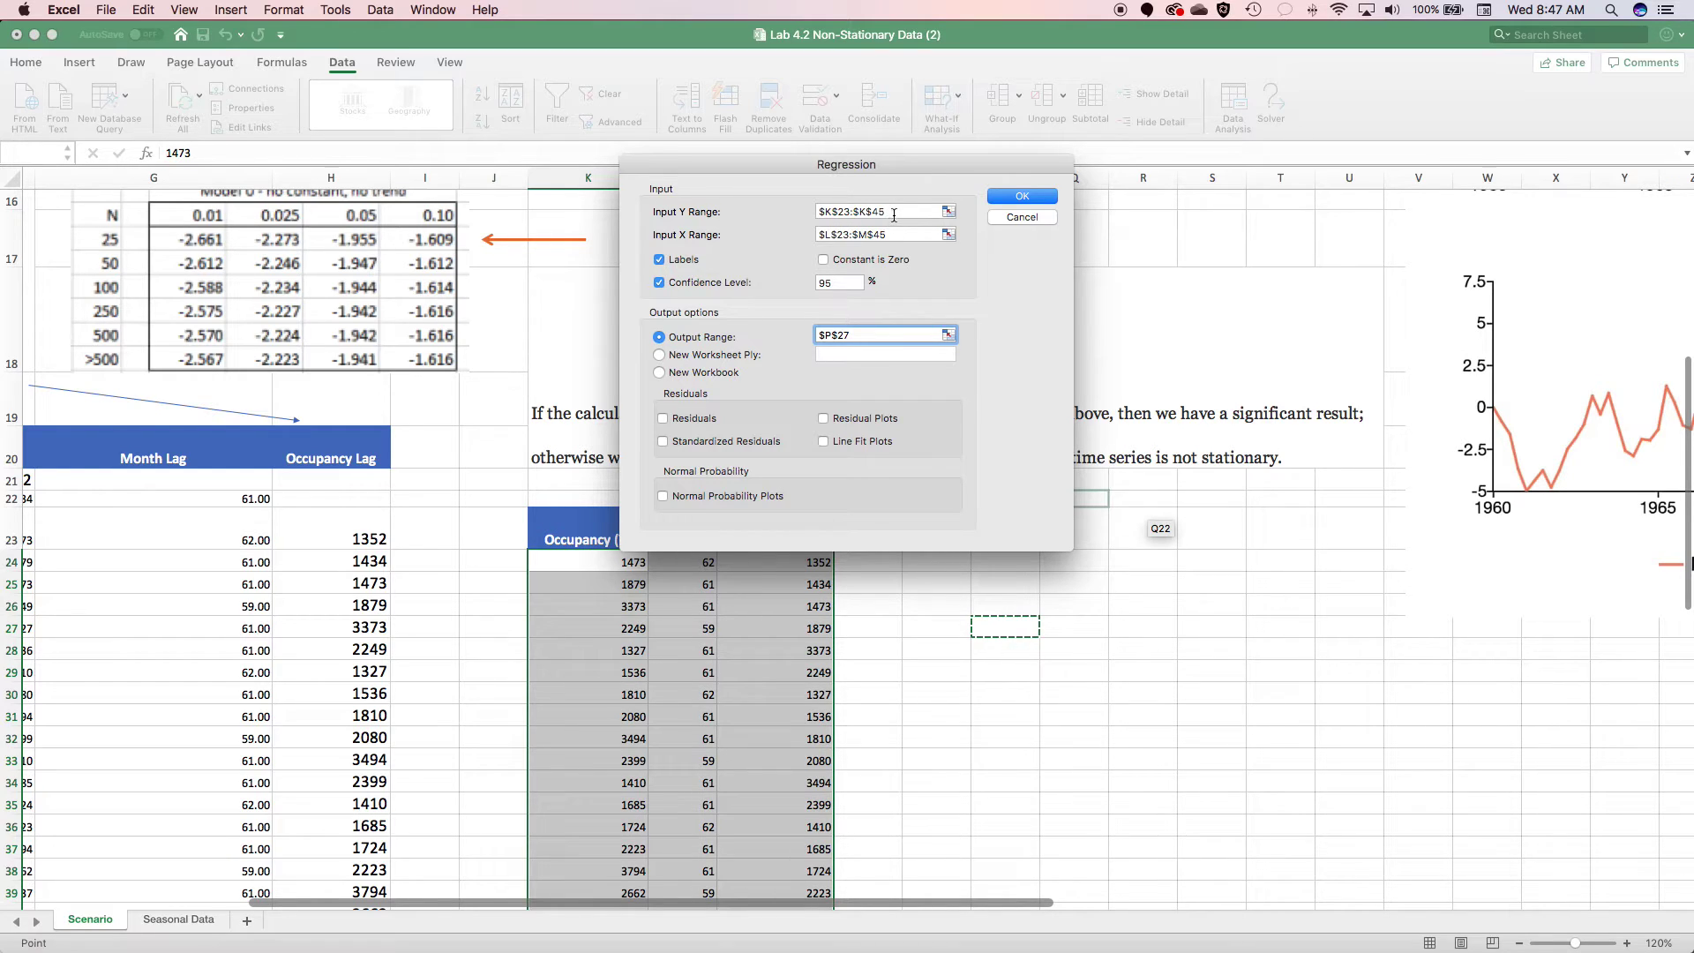
pyautogui.scroll(-1, 618, 538)
pyautogui.scroll(4, 587, 535)
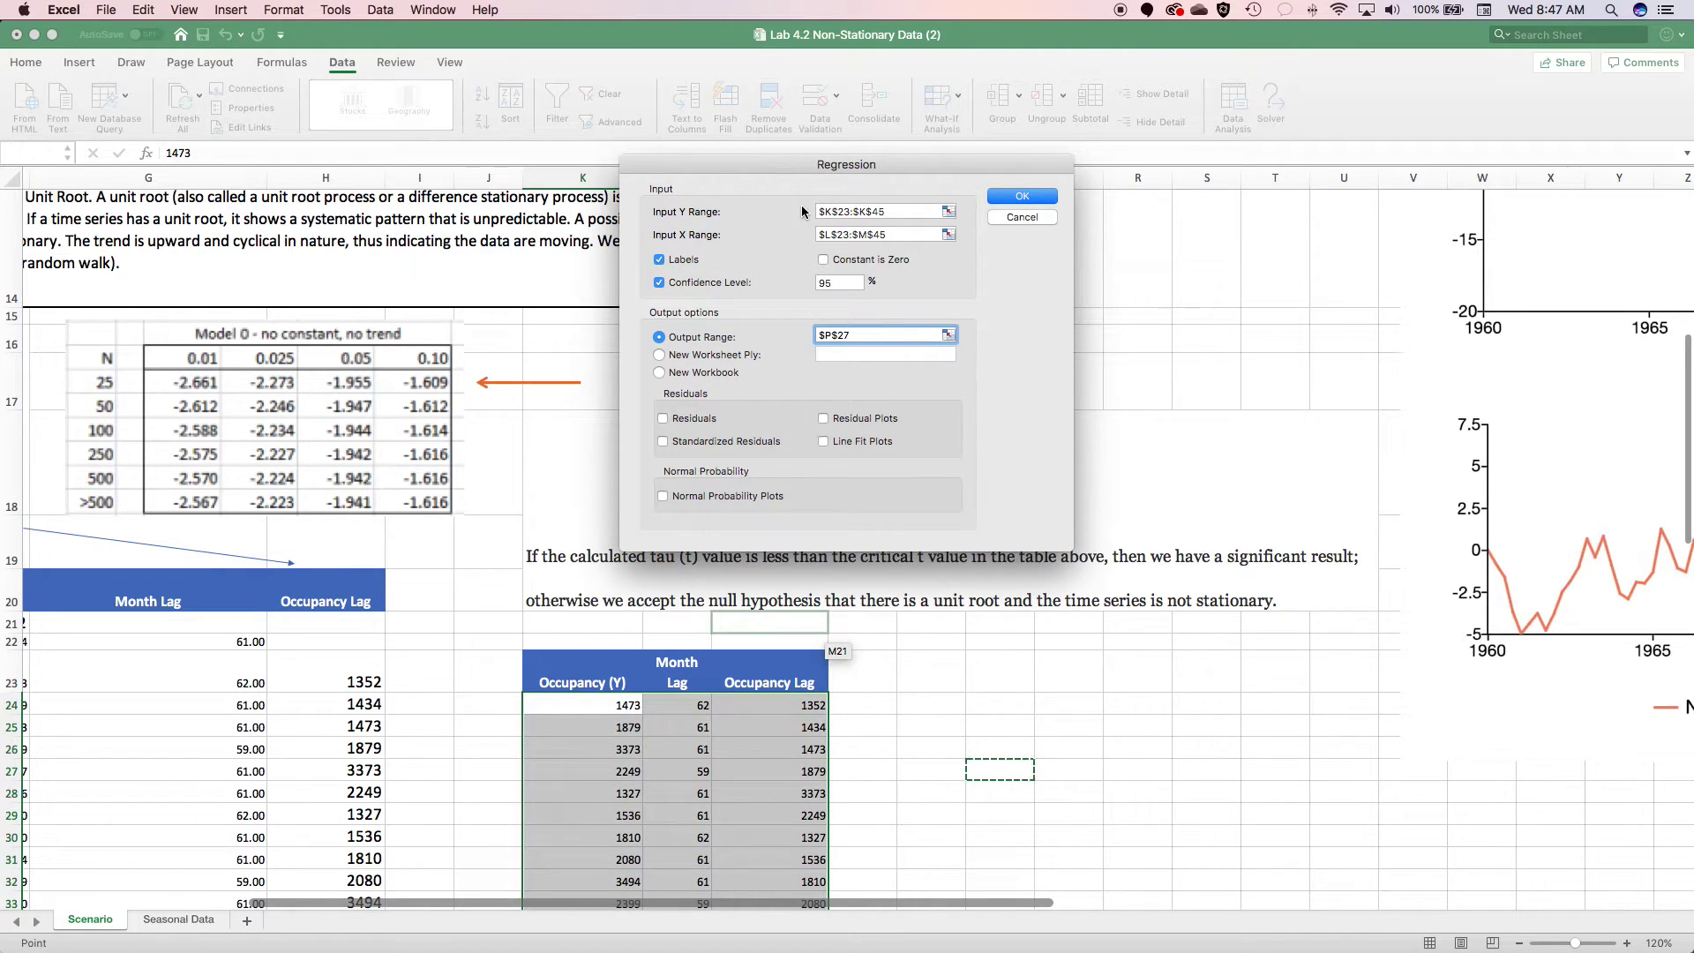
# Step: Run the regression and select the Month Lag and Occupancy Lag p-values in T44:T45
pyautogui.click(1028, 199)
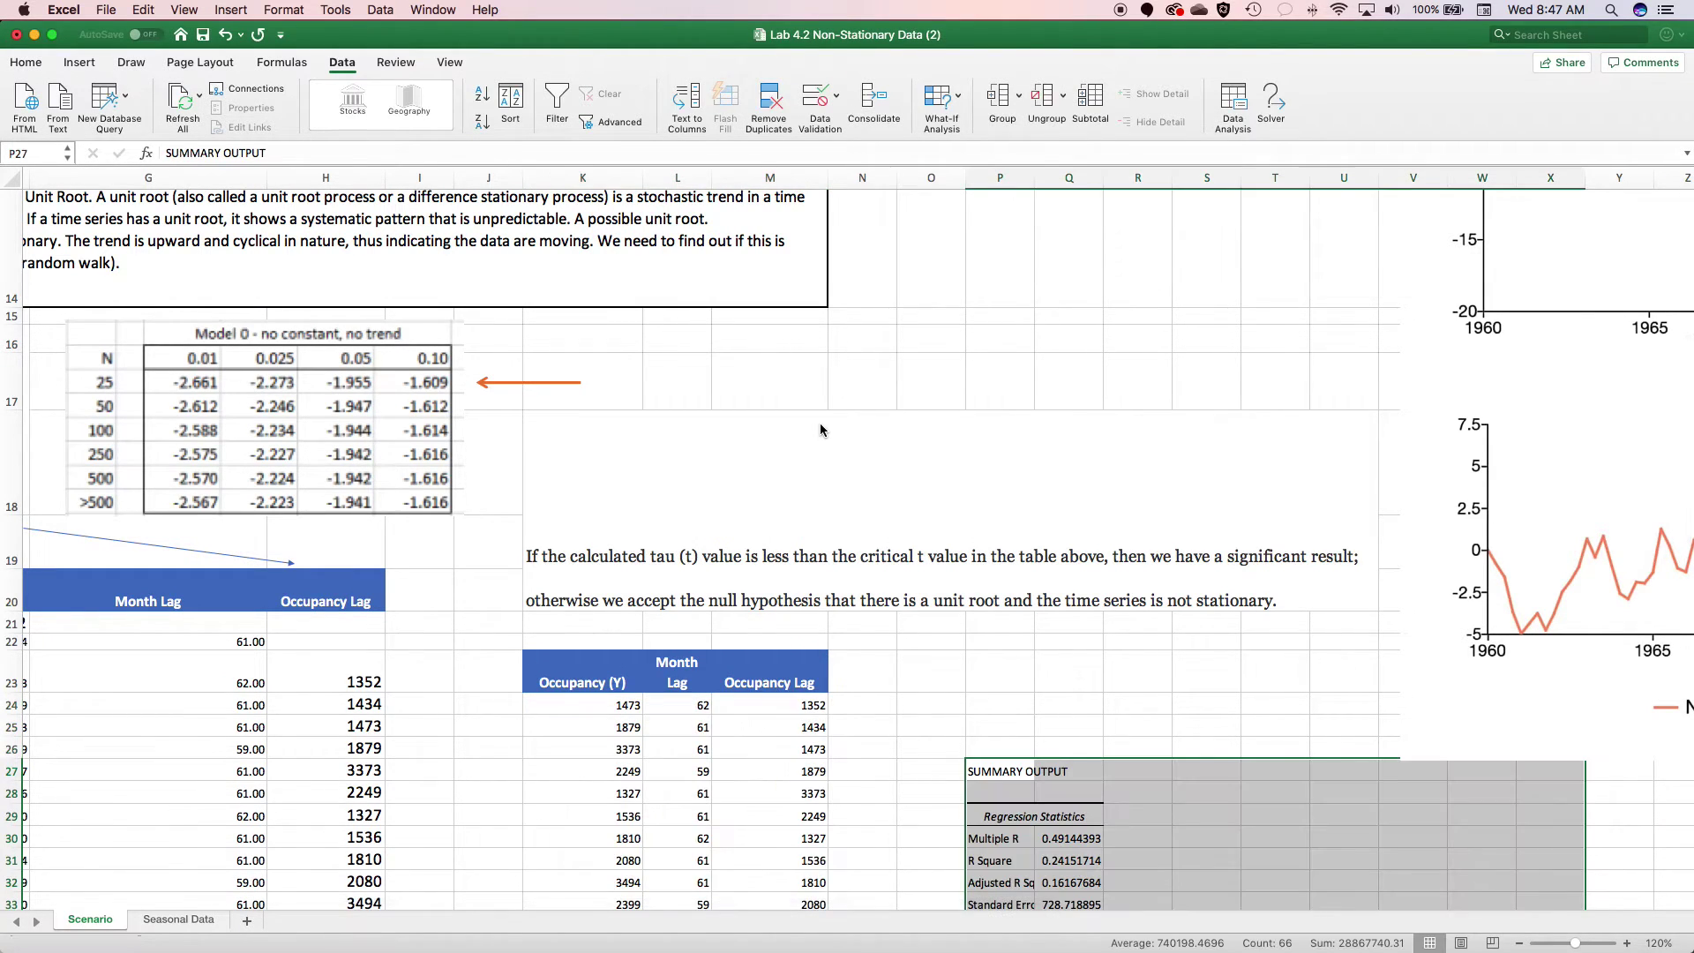
pyautogui.scroll(-5, 819, 465)
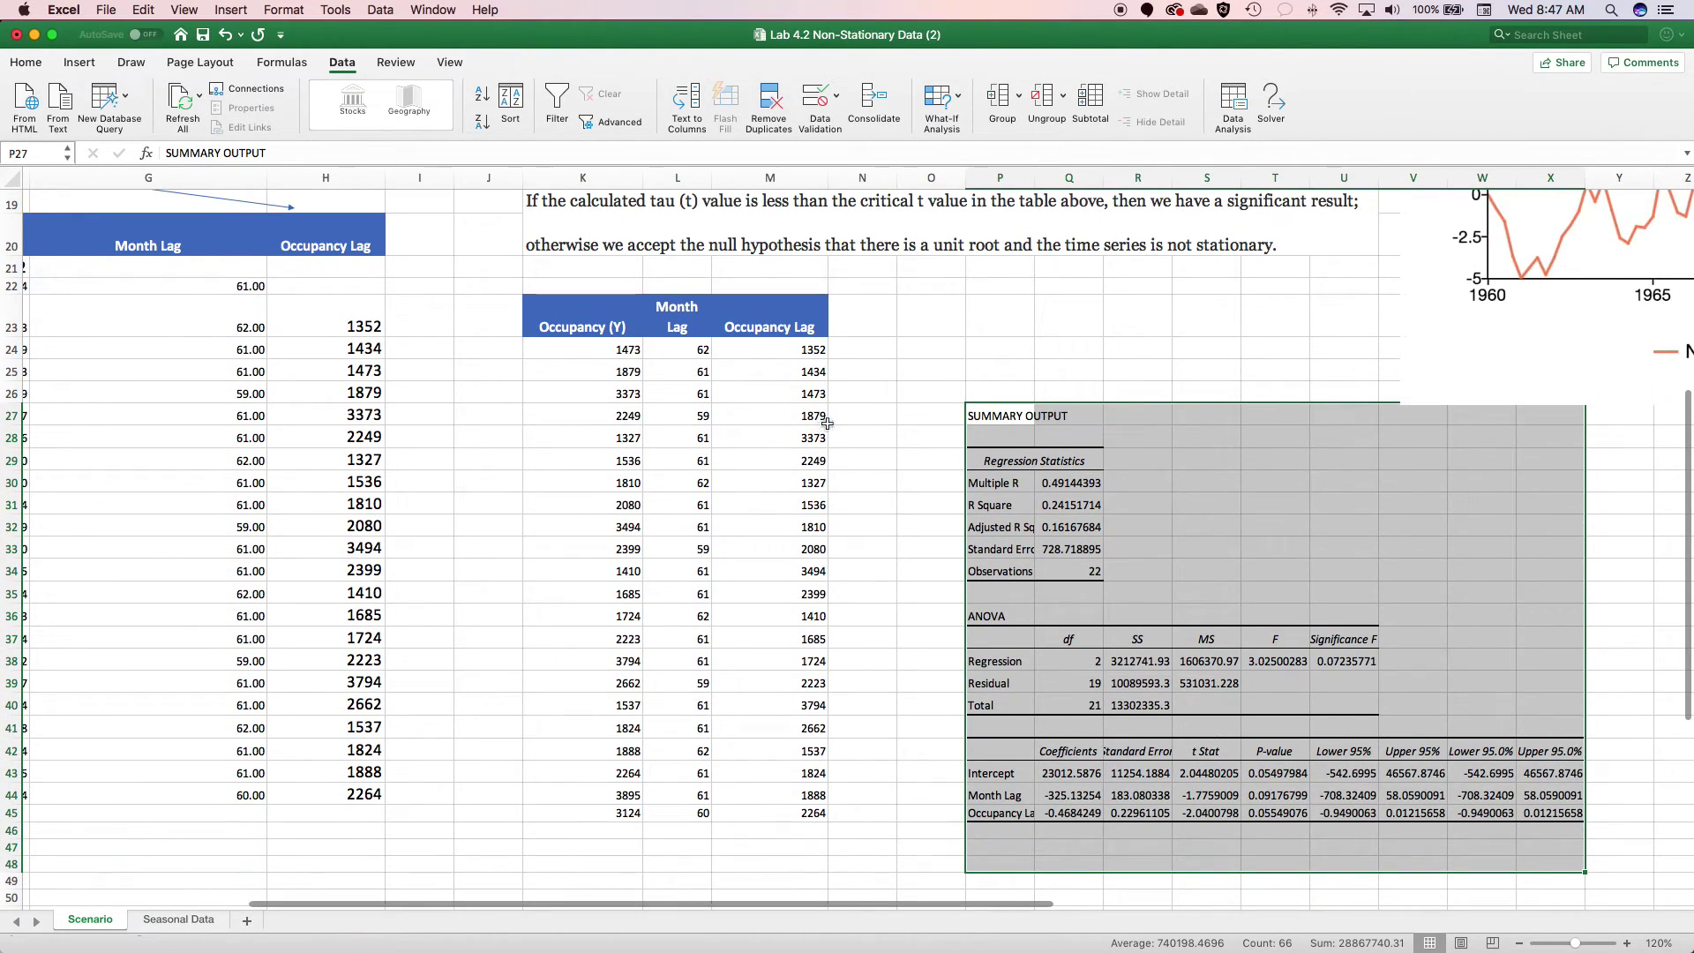
pyautogui.scroll(-3, 895, 431)
pyautogui.hscroll(2, 899, 435)
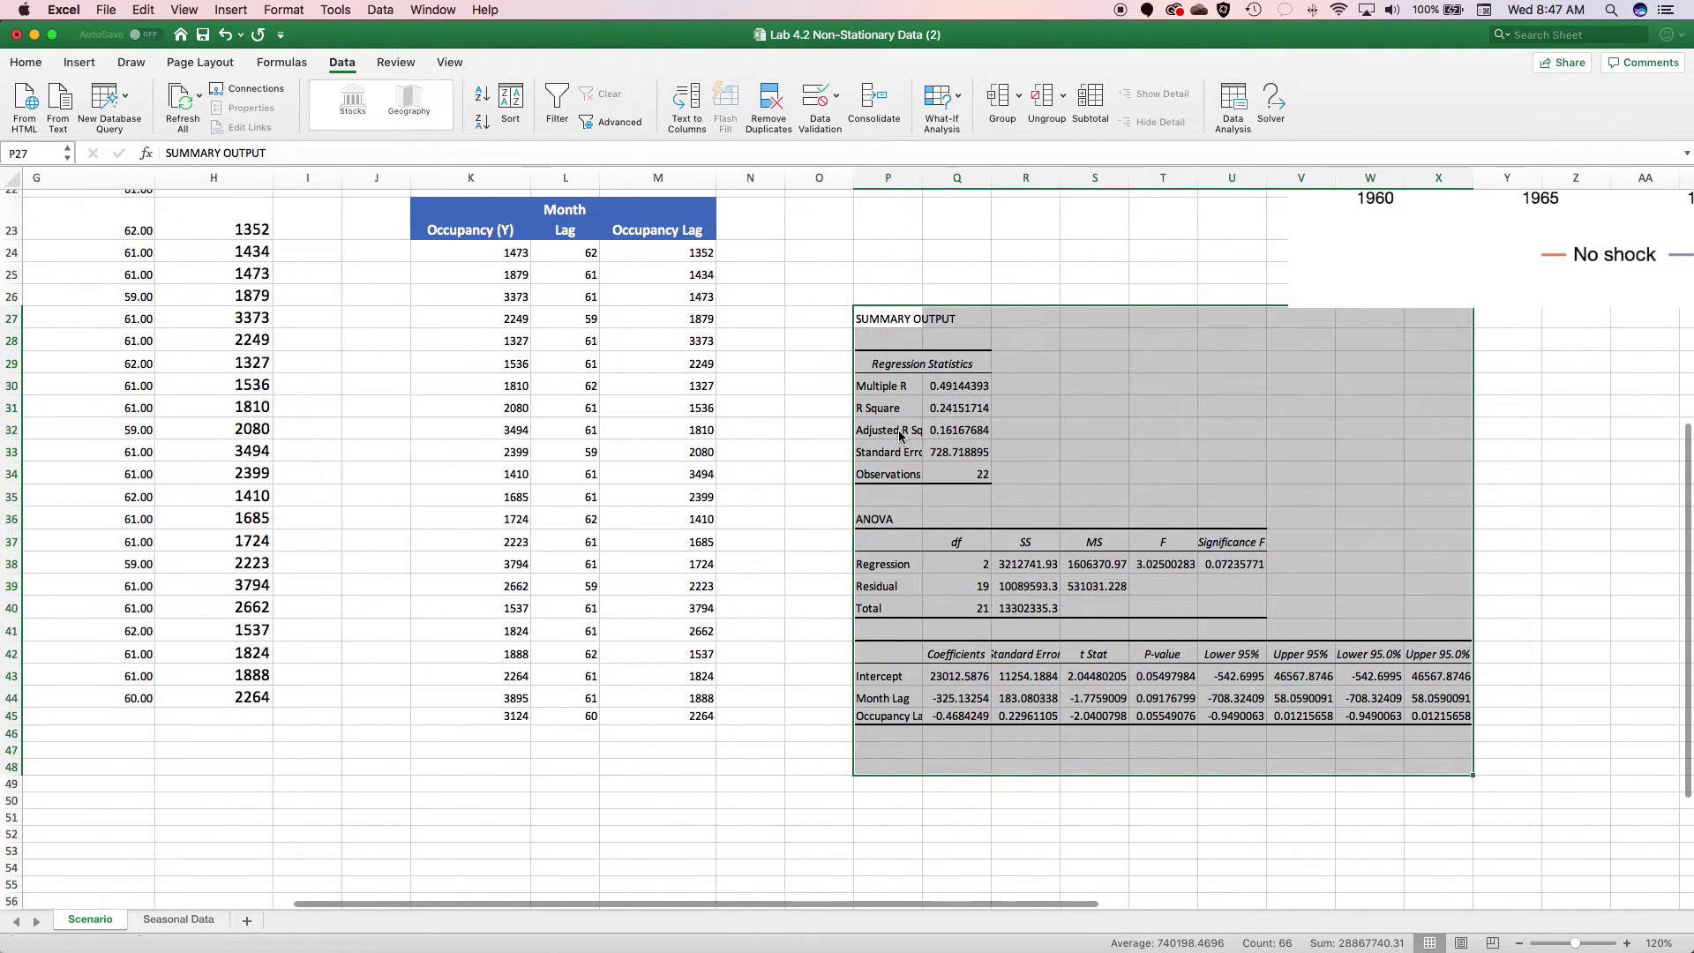
pyautogui.click(1165, 699)
pyautogui.click(1169, 717)
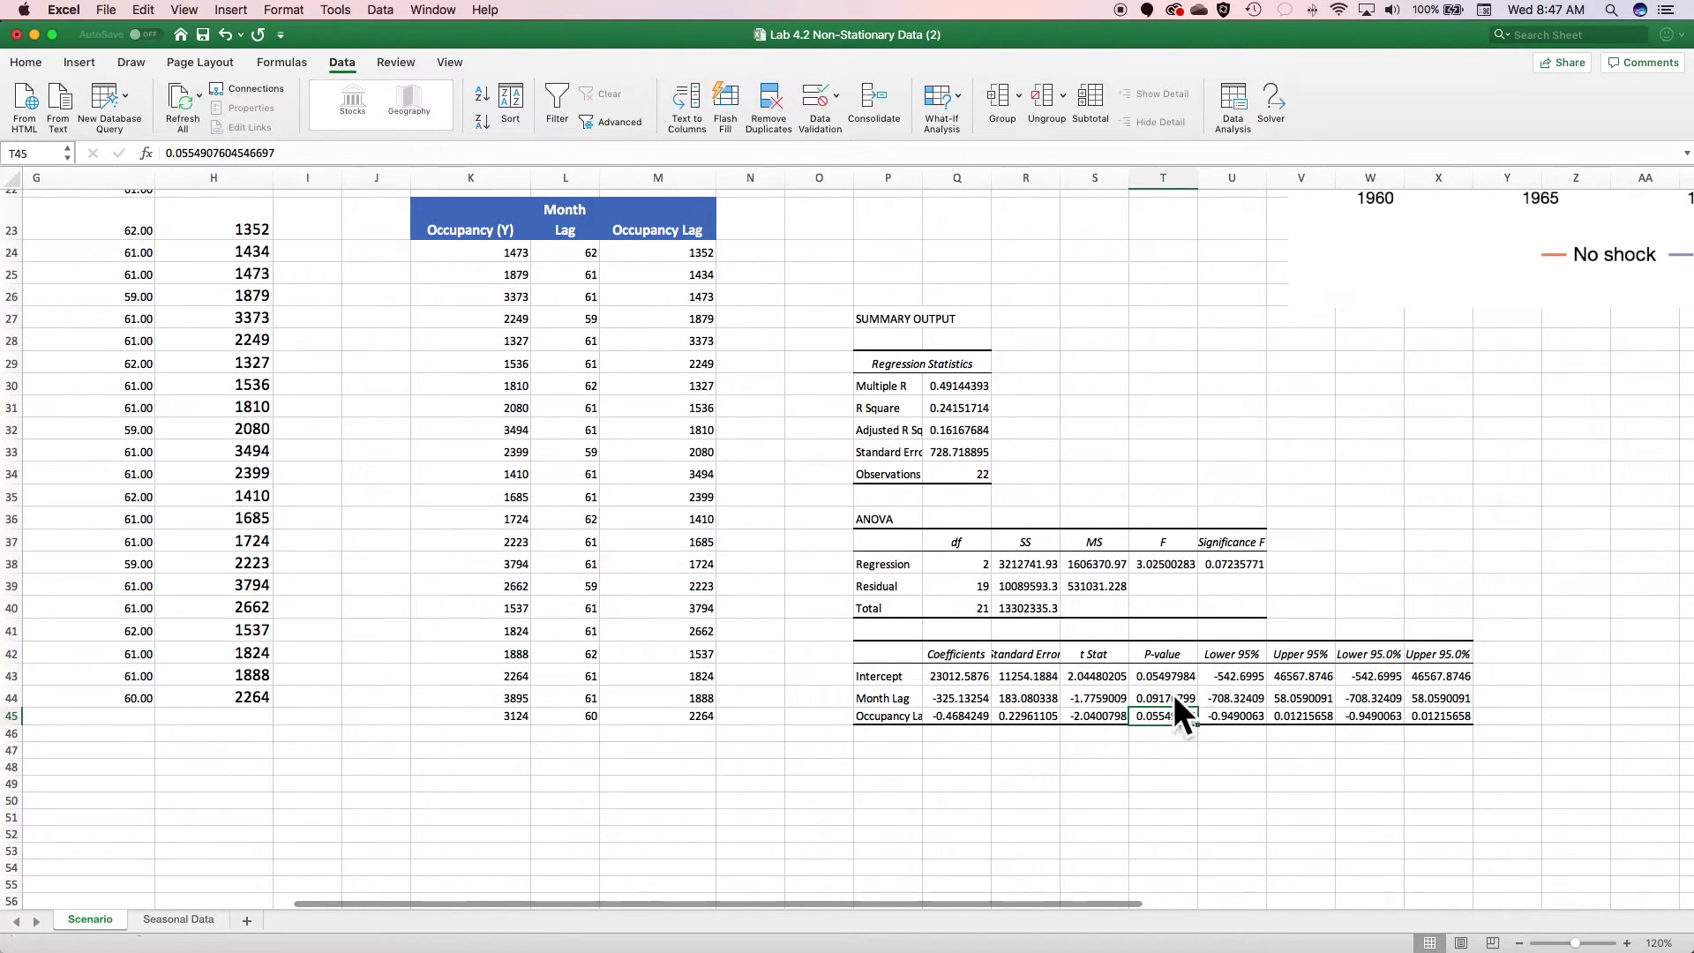
pyautogui.moveTo(1174, 699); pyautogui.dragTo(1173, 713)
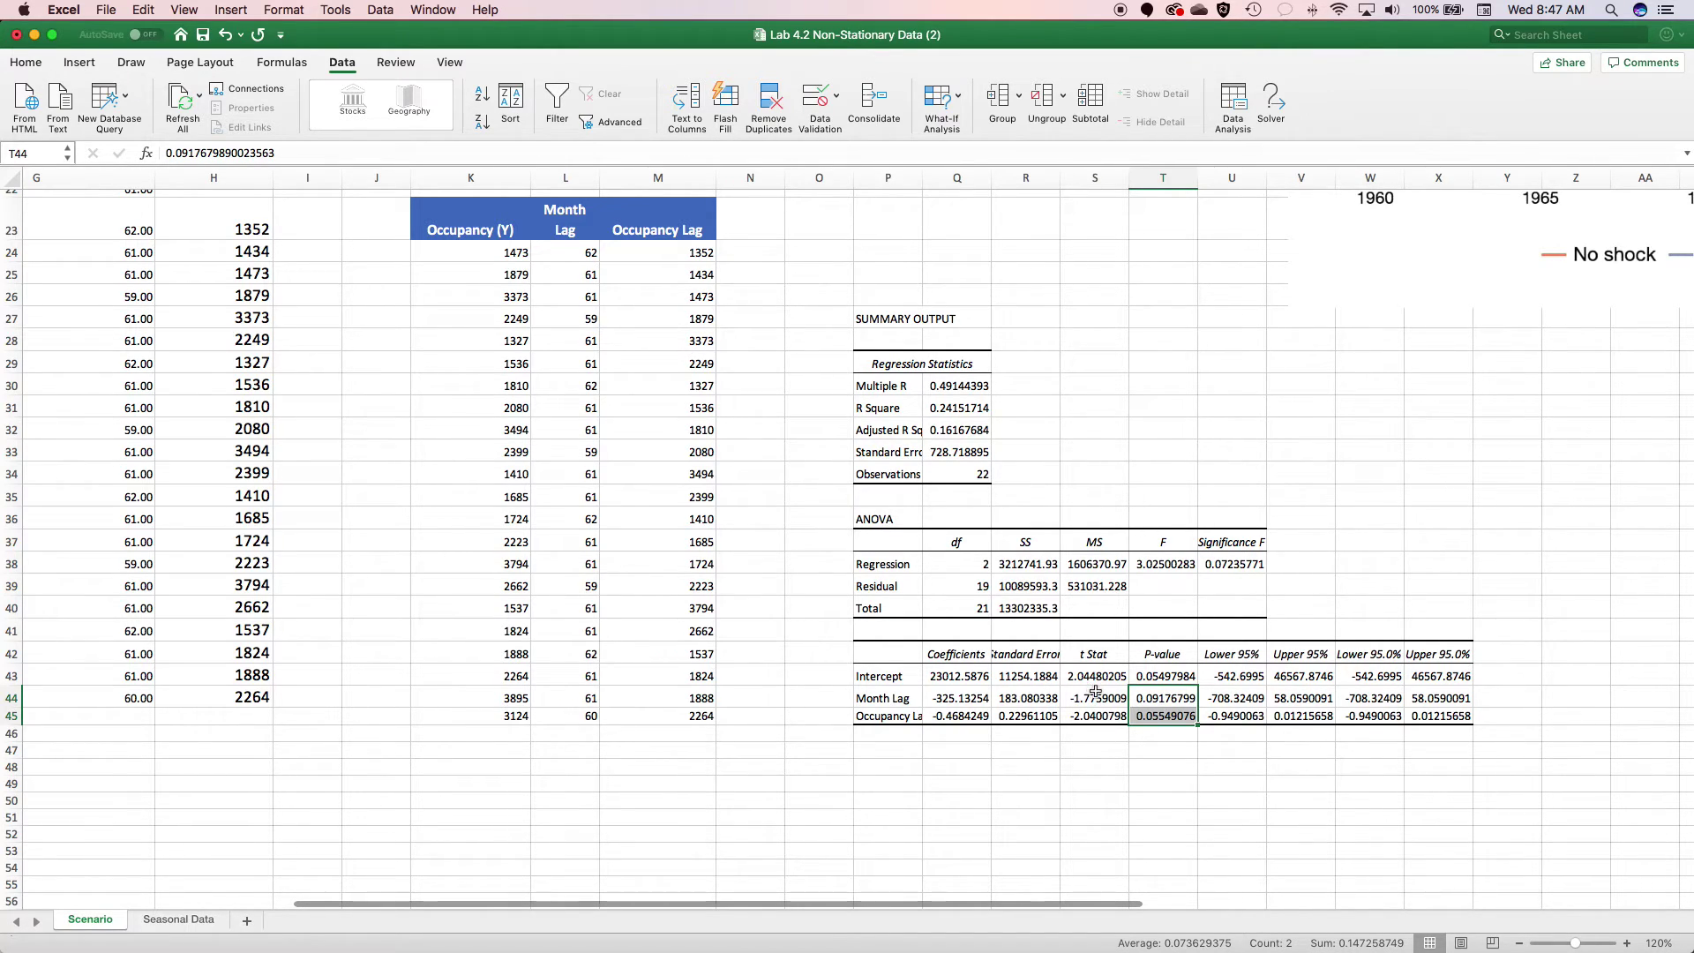
# Step: Colour the Month Lag and Occupancy Lag t Stats (-1.776, -2.040) in S44:S45 red
pyautogui.moveTo(1095, 696); pyautogui.dragTo(1095, 715)
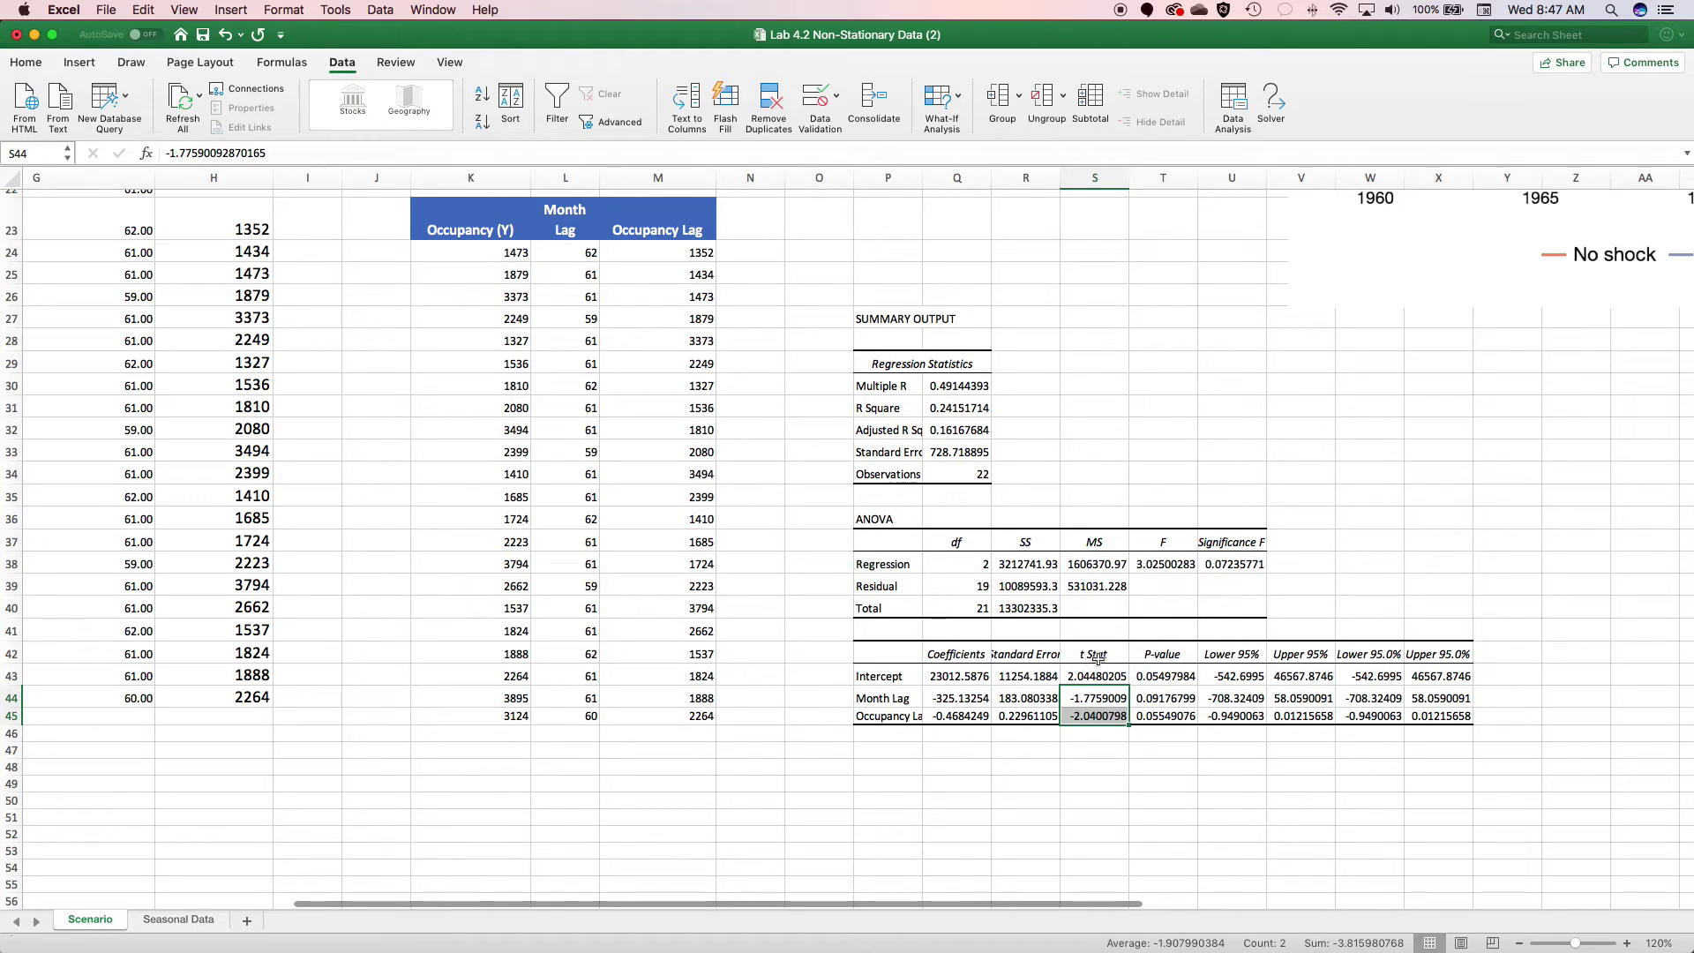
pyautogui.click(39, 64)
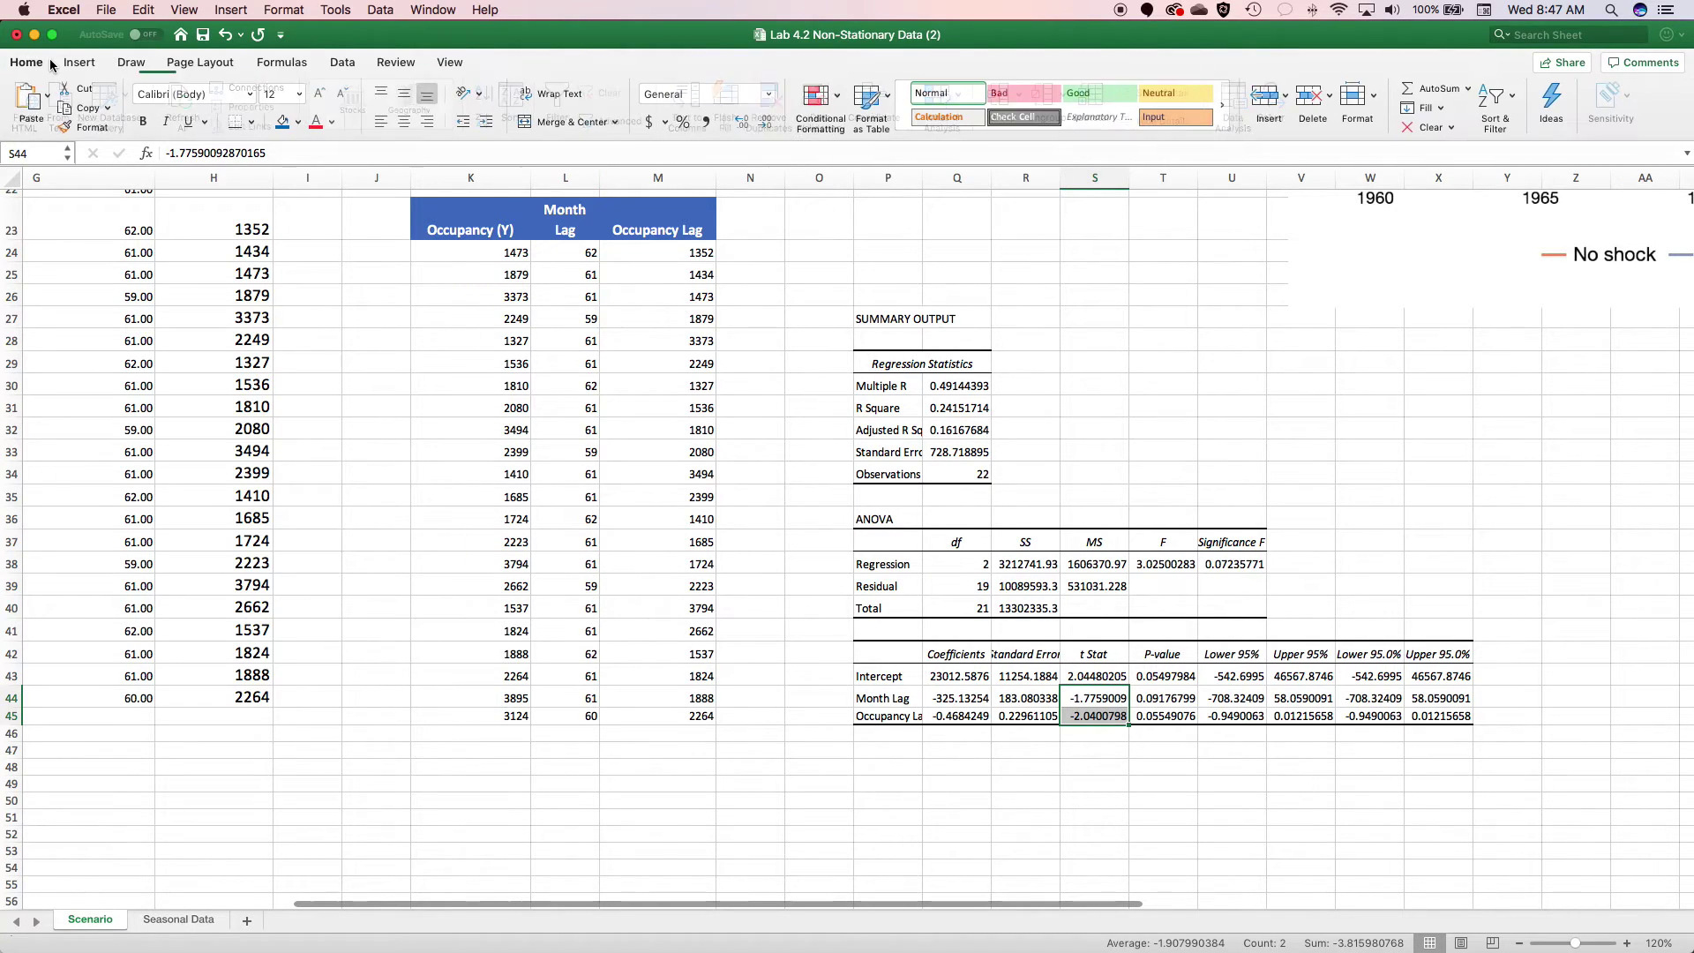
pyautogui.click(316, 124)
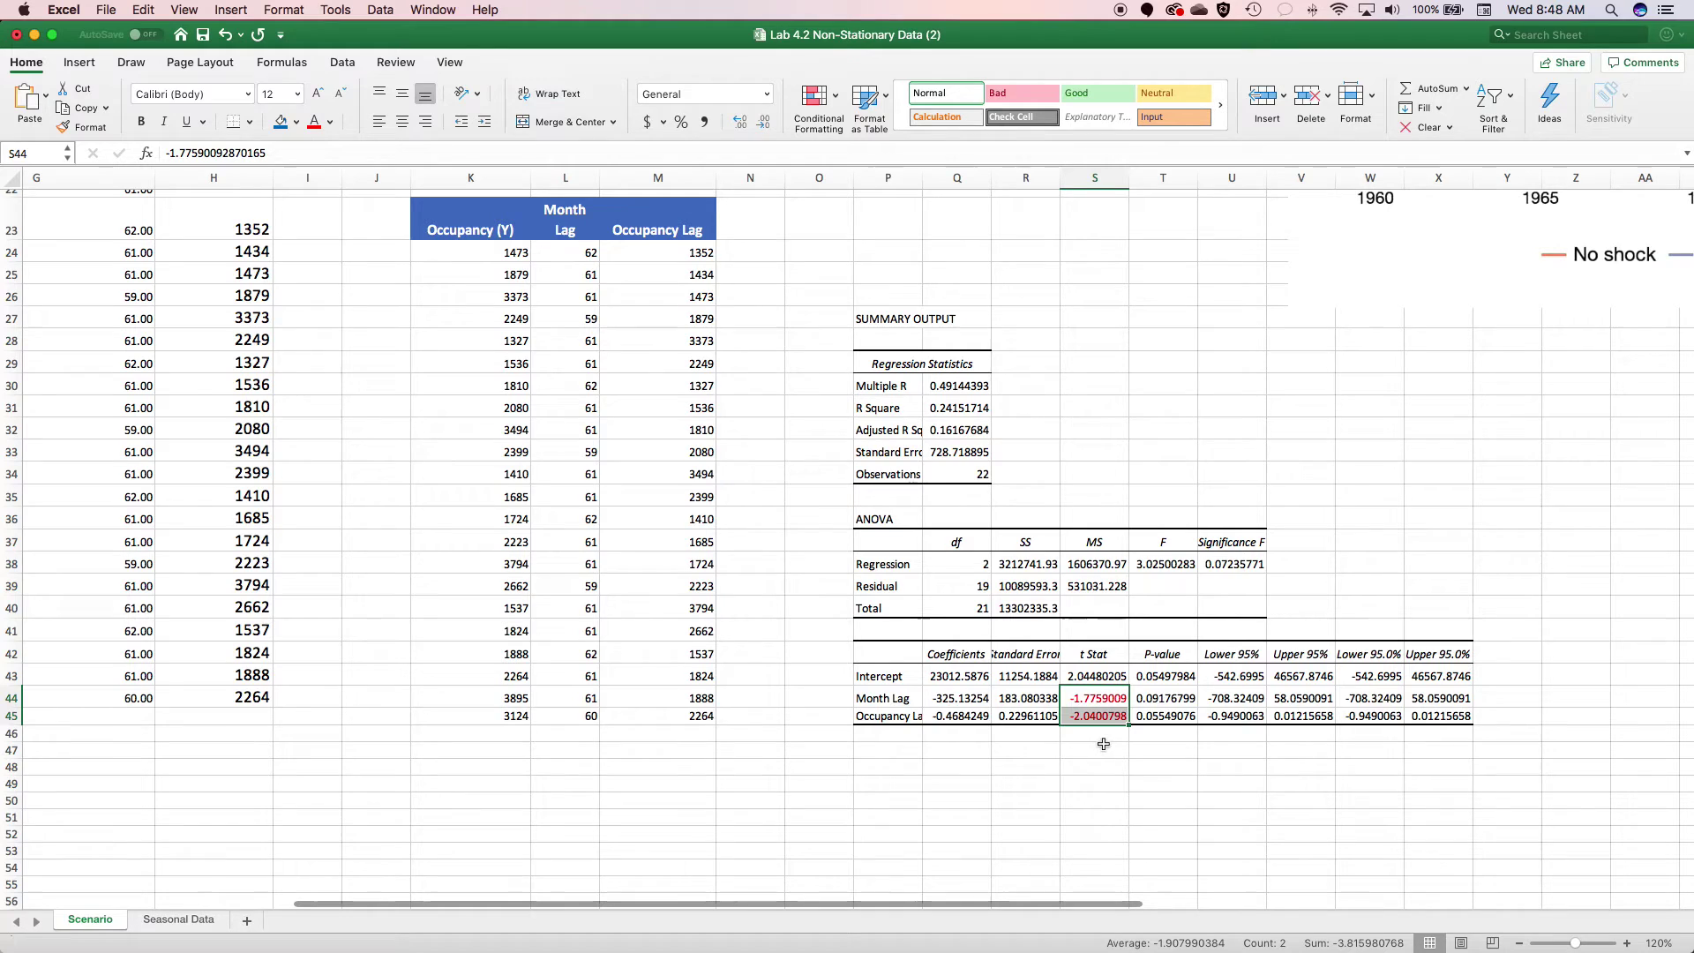
# Step: Enlarge the two t Stats by two font sizes and paste them into L16:L17
pyautogui.click(320, 94)
pyautogui.click(321, 95)
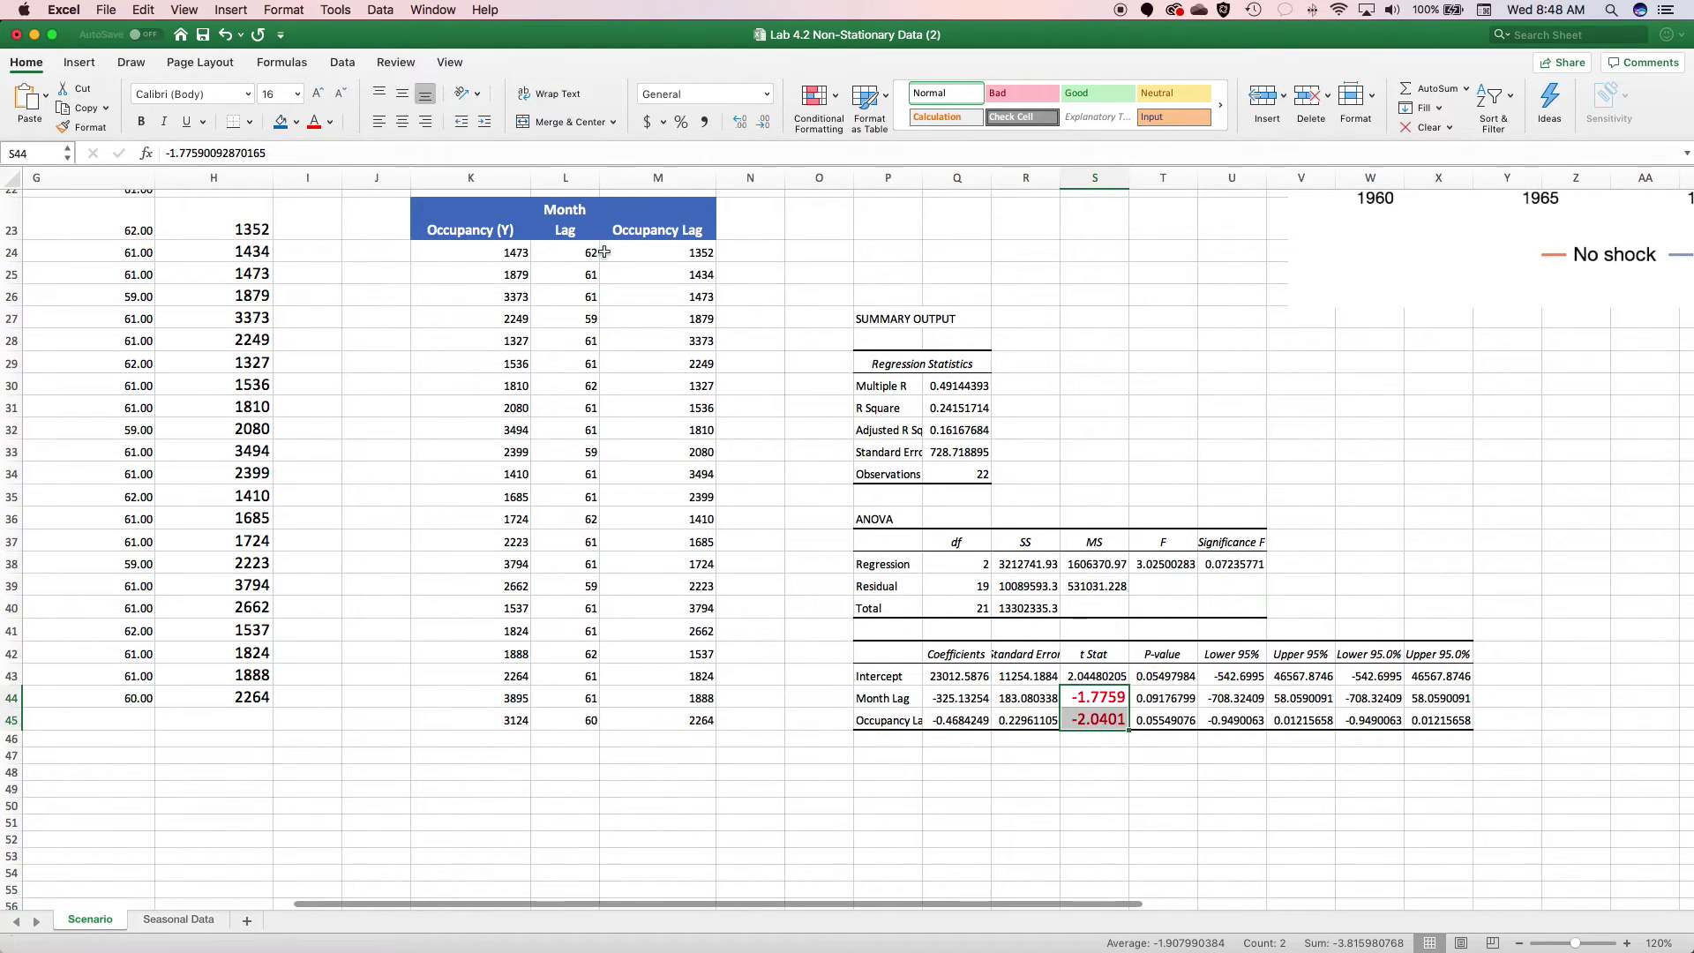
pyautogui.press('super+c')
pyautogui.scroll(8, 940, 562)
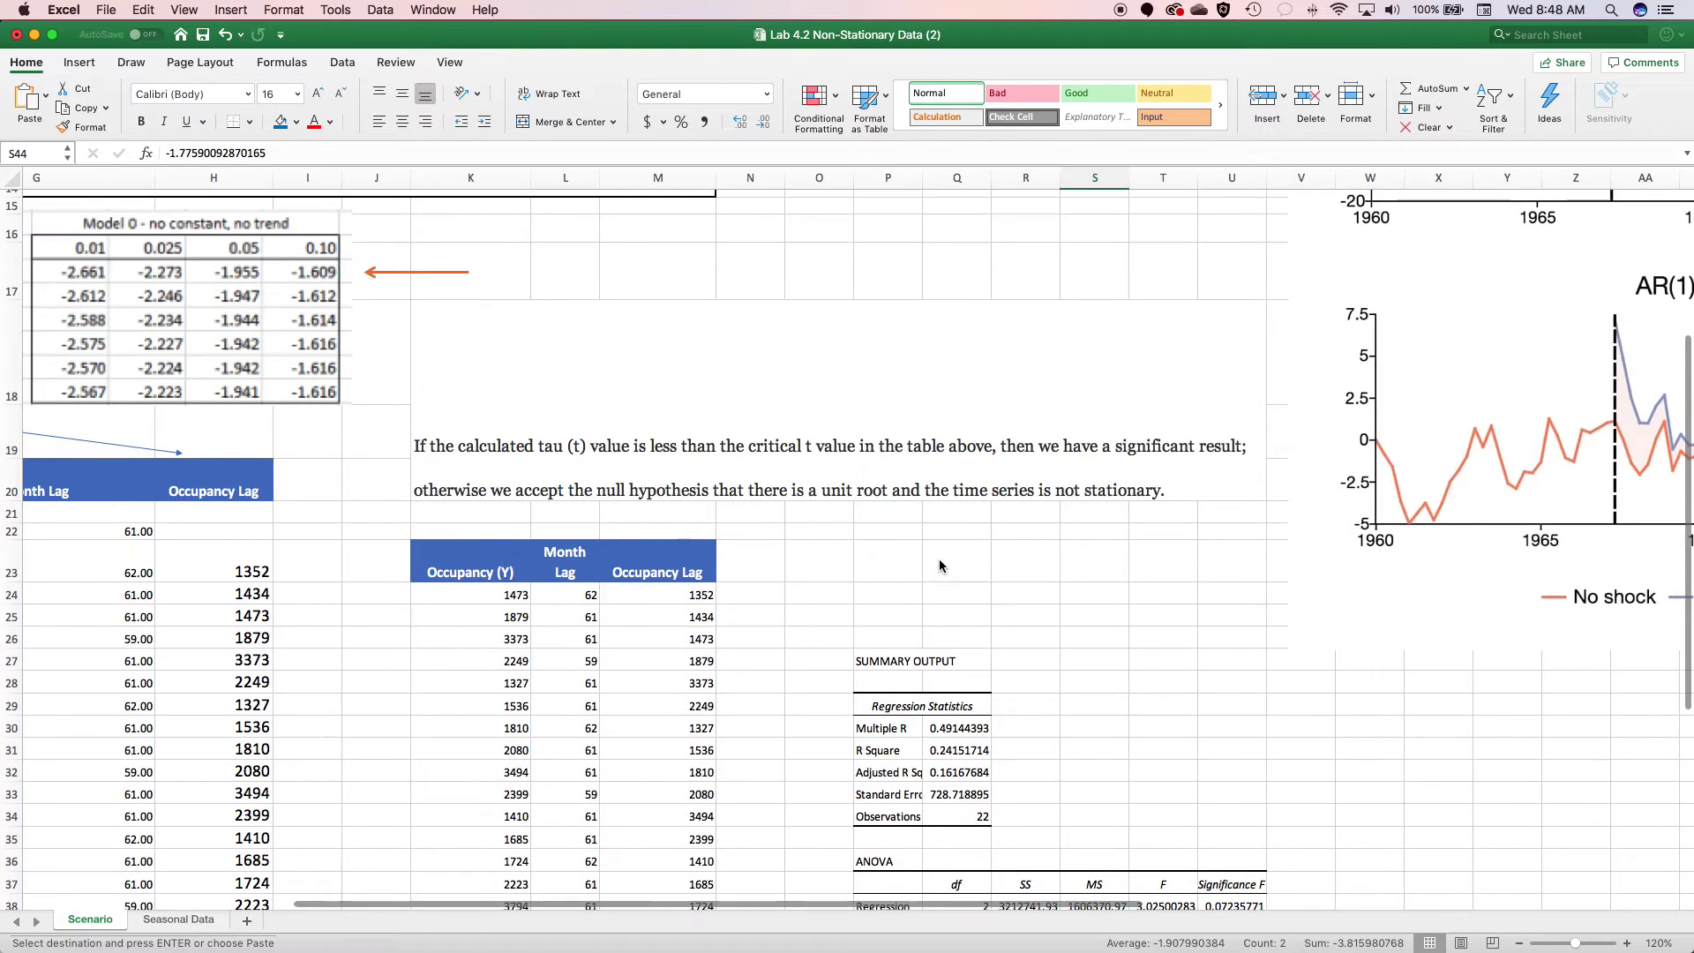
pyautogui.hscroll(-3, 941, 557)
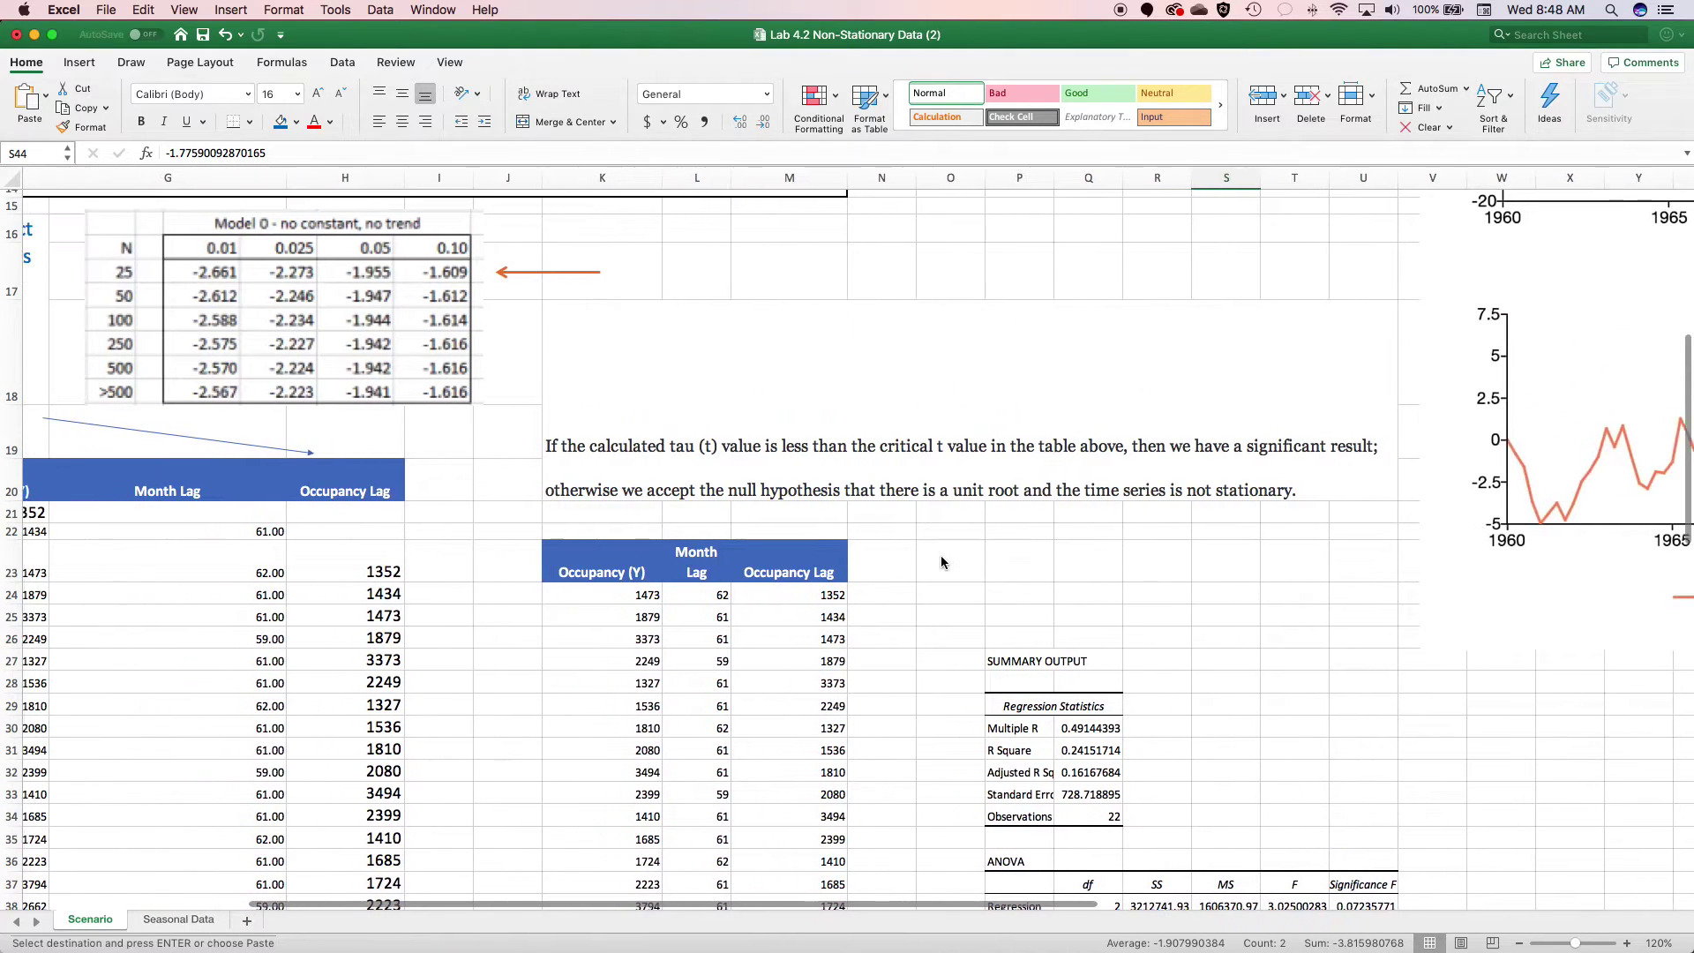
pyautogui.scroll(4, 500, 514)
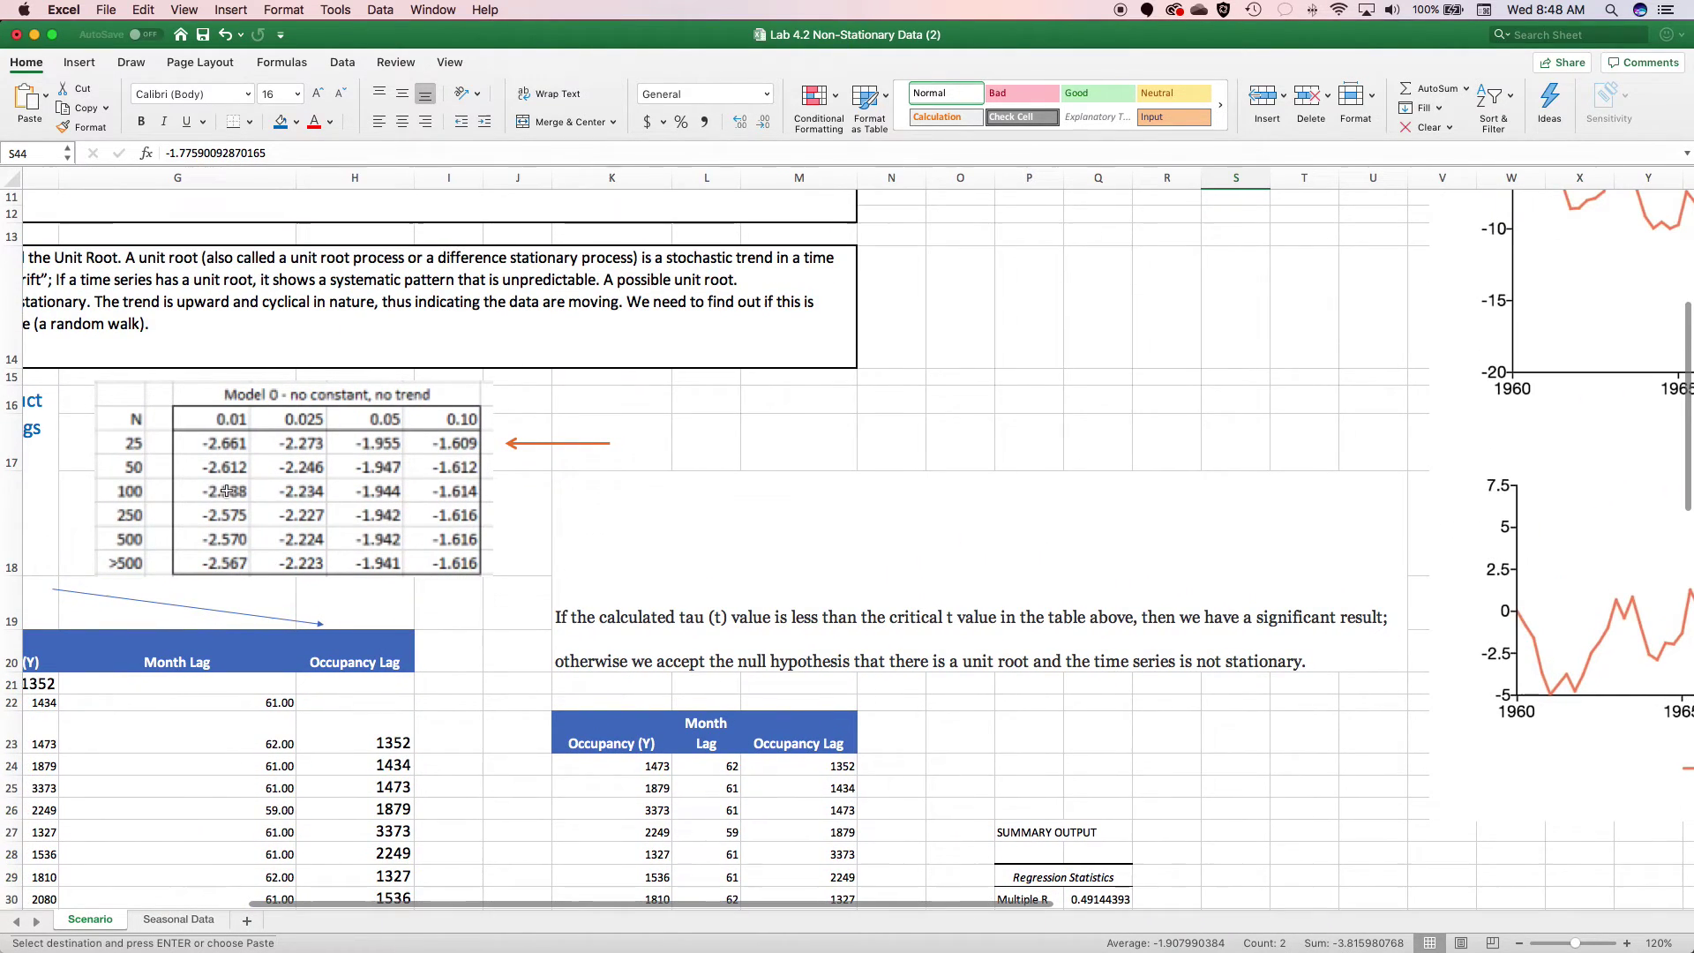
pyautogui.click(712, 403)
pyautogui.press('super+v')
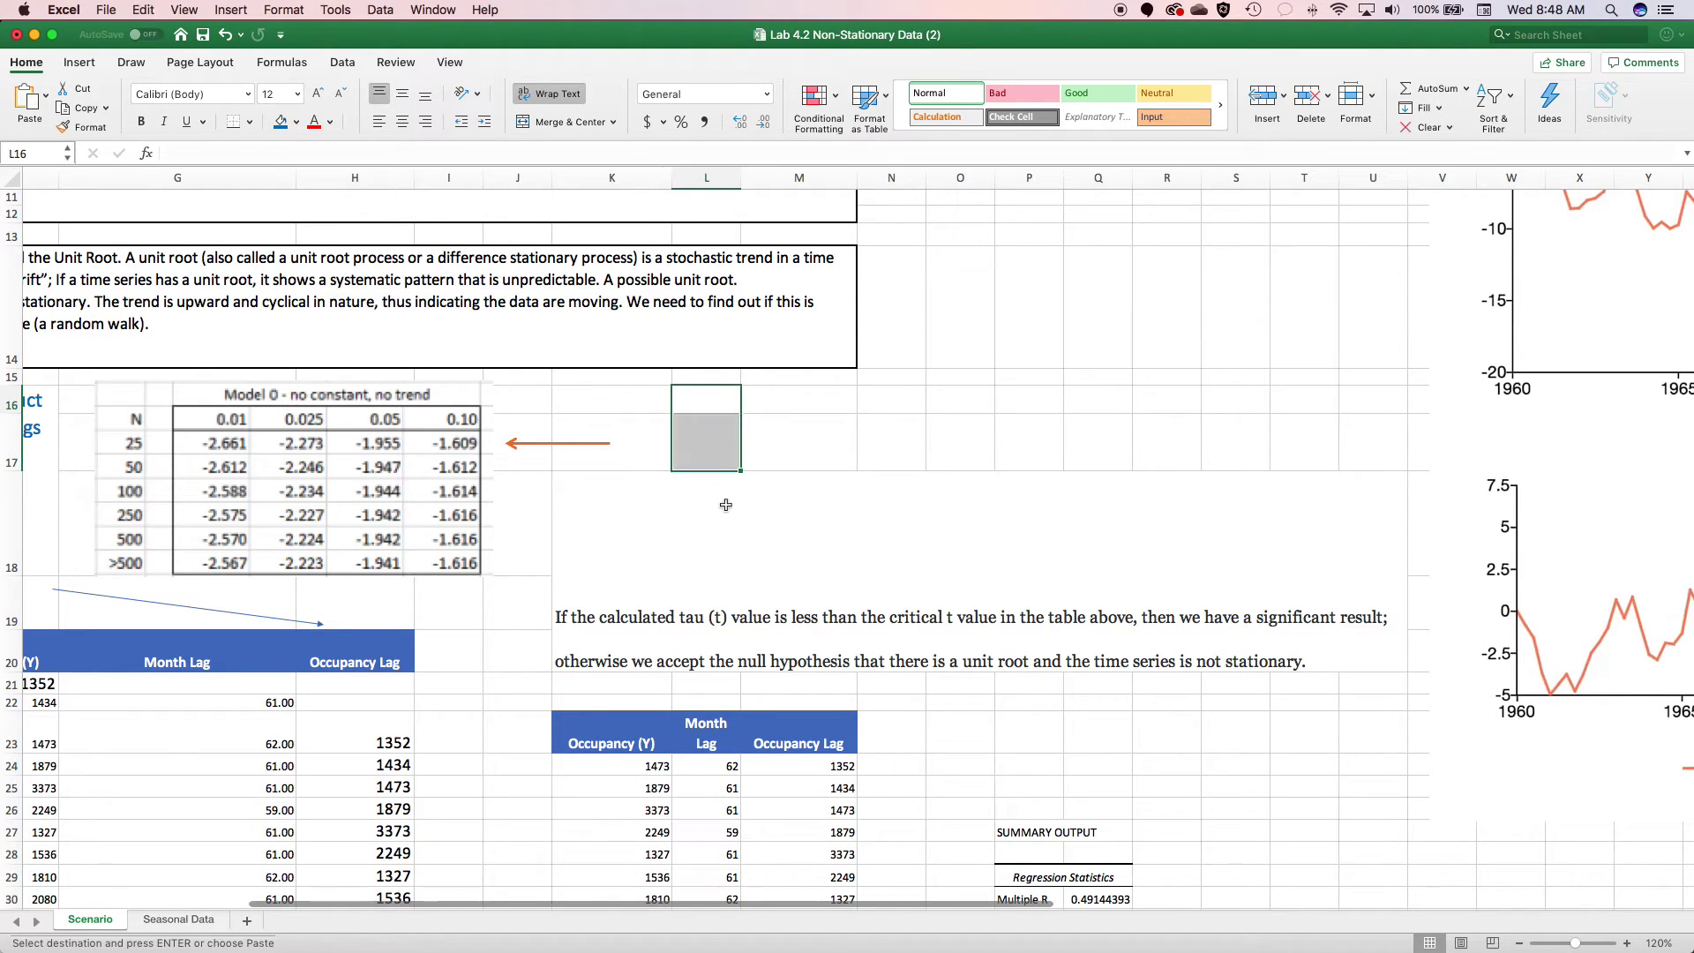
# Step: Label them 'Month Lag' in M16 and 'Occupancy Lag' in M17
pyautogui.click(782, 403)
pyautogui.write('Mo')
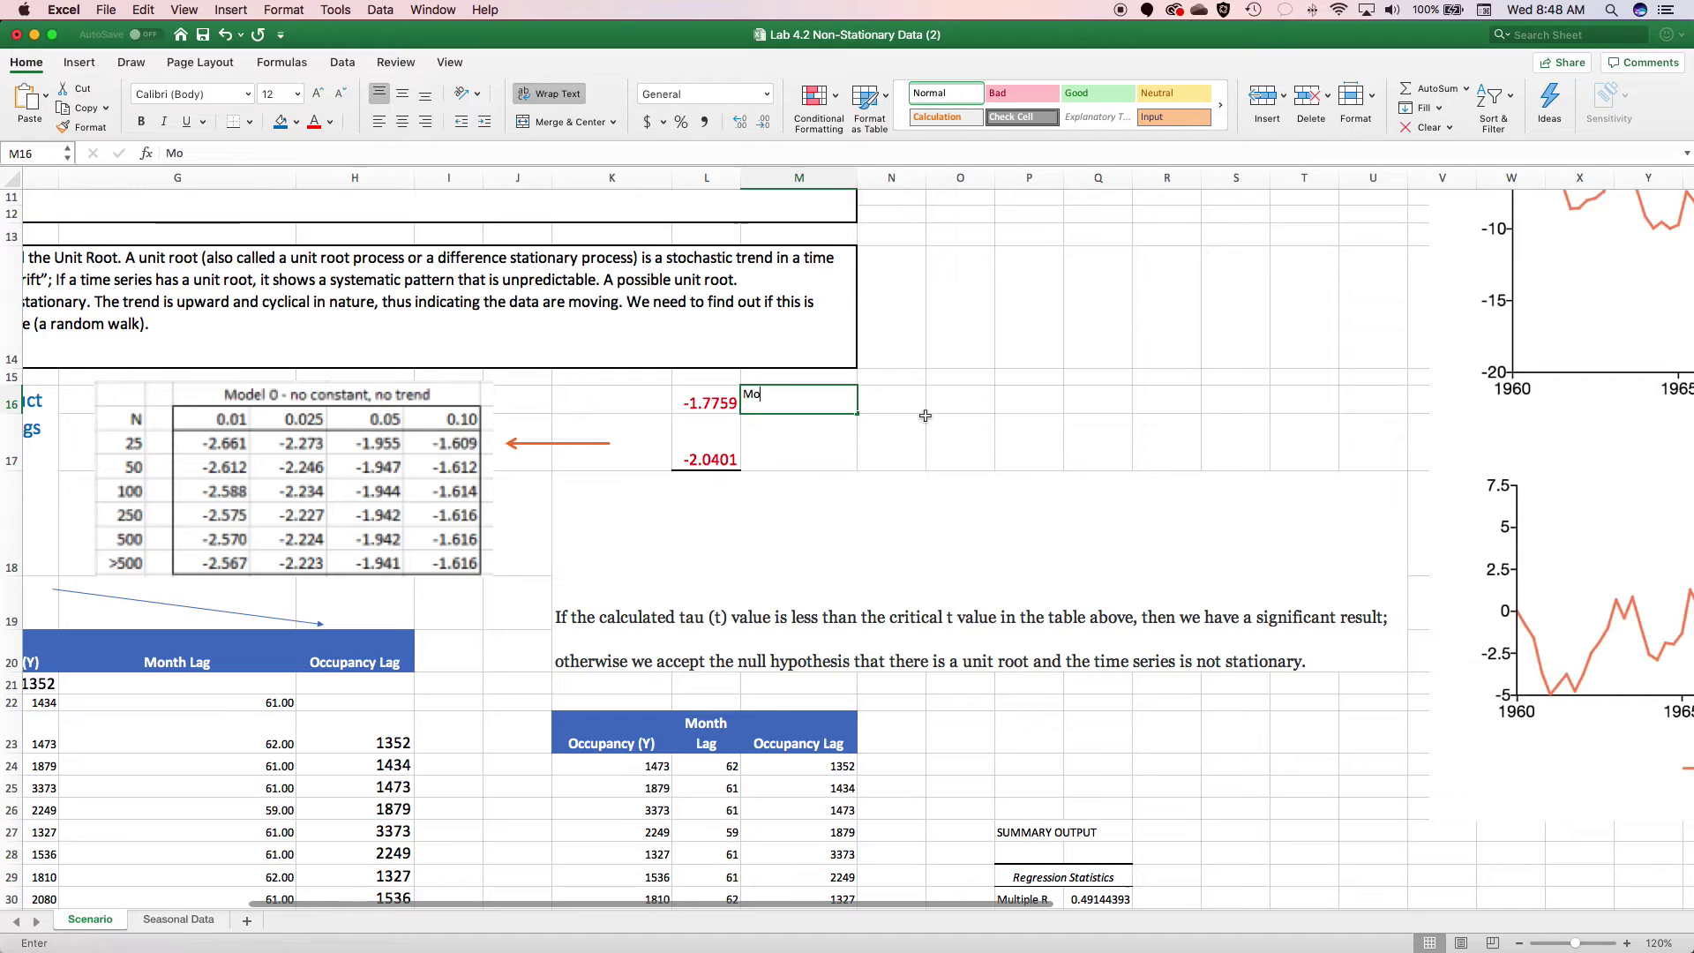
pyautogui.write('nth Lag')
pyautogui.press('Return')
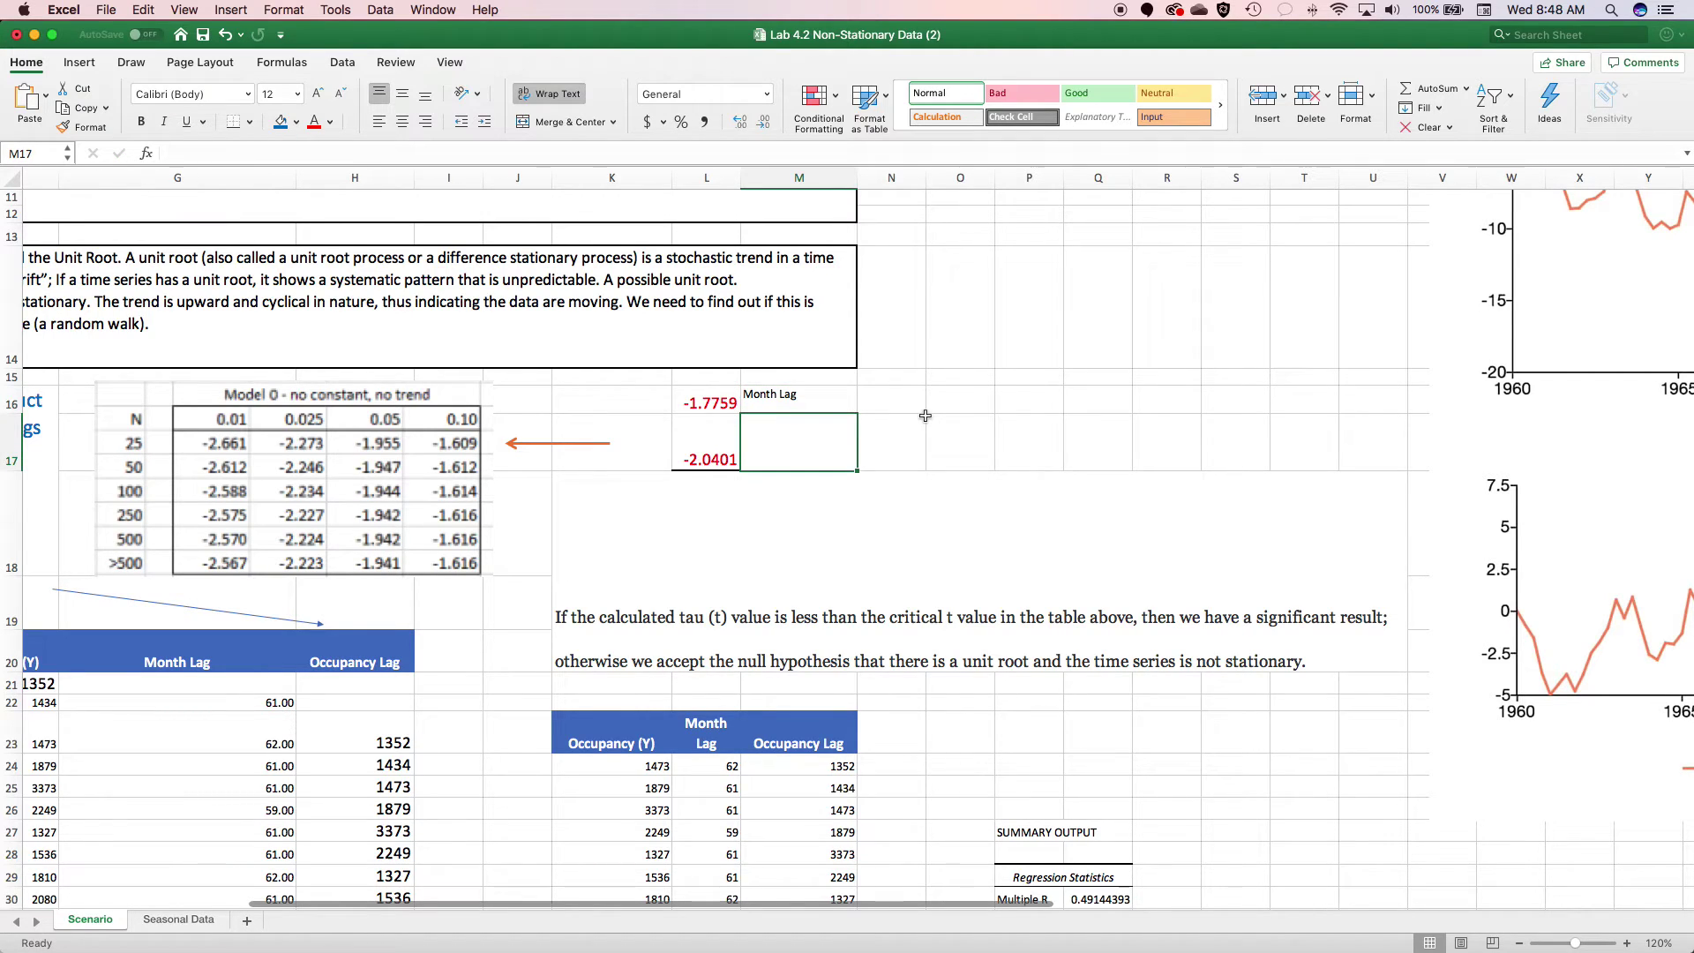
pyautogui.write('Occupanc')
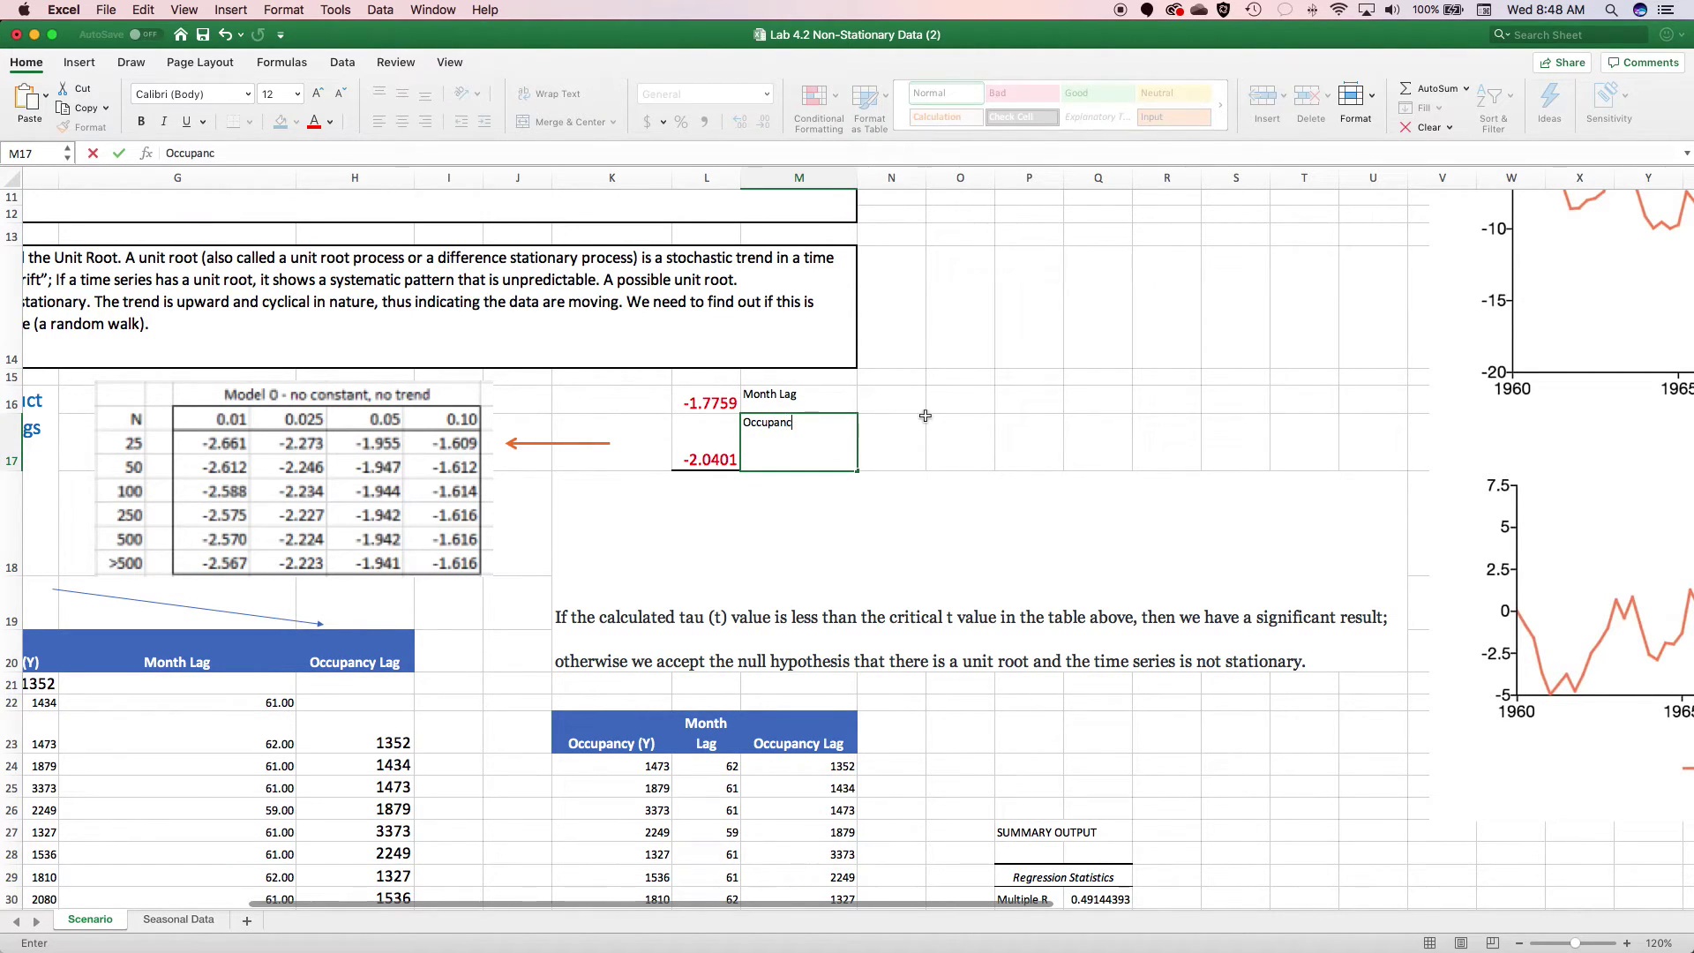
pyautogui.write('y Lag')
pyautogui.press('Return')
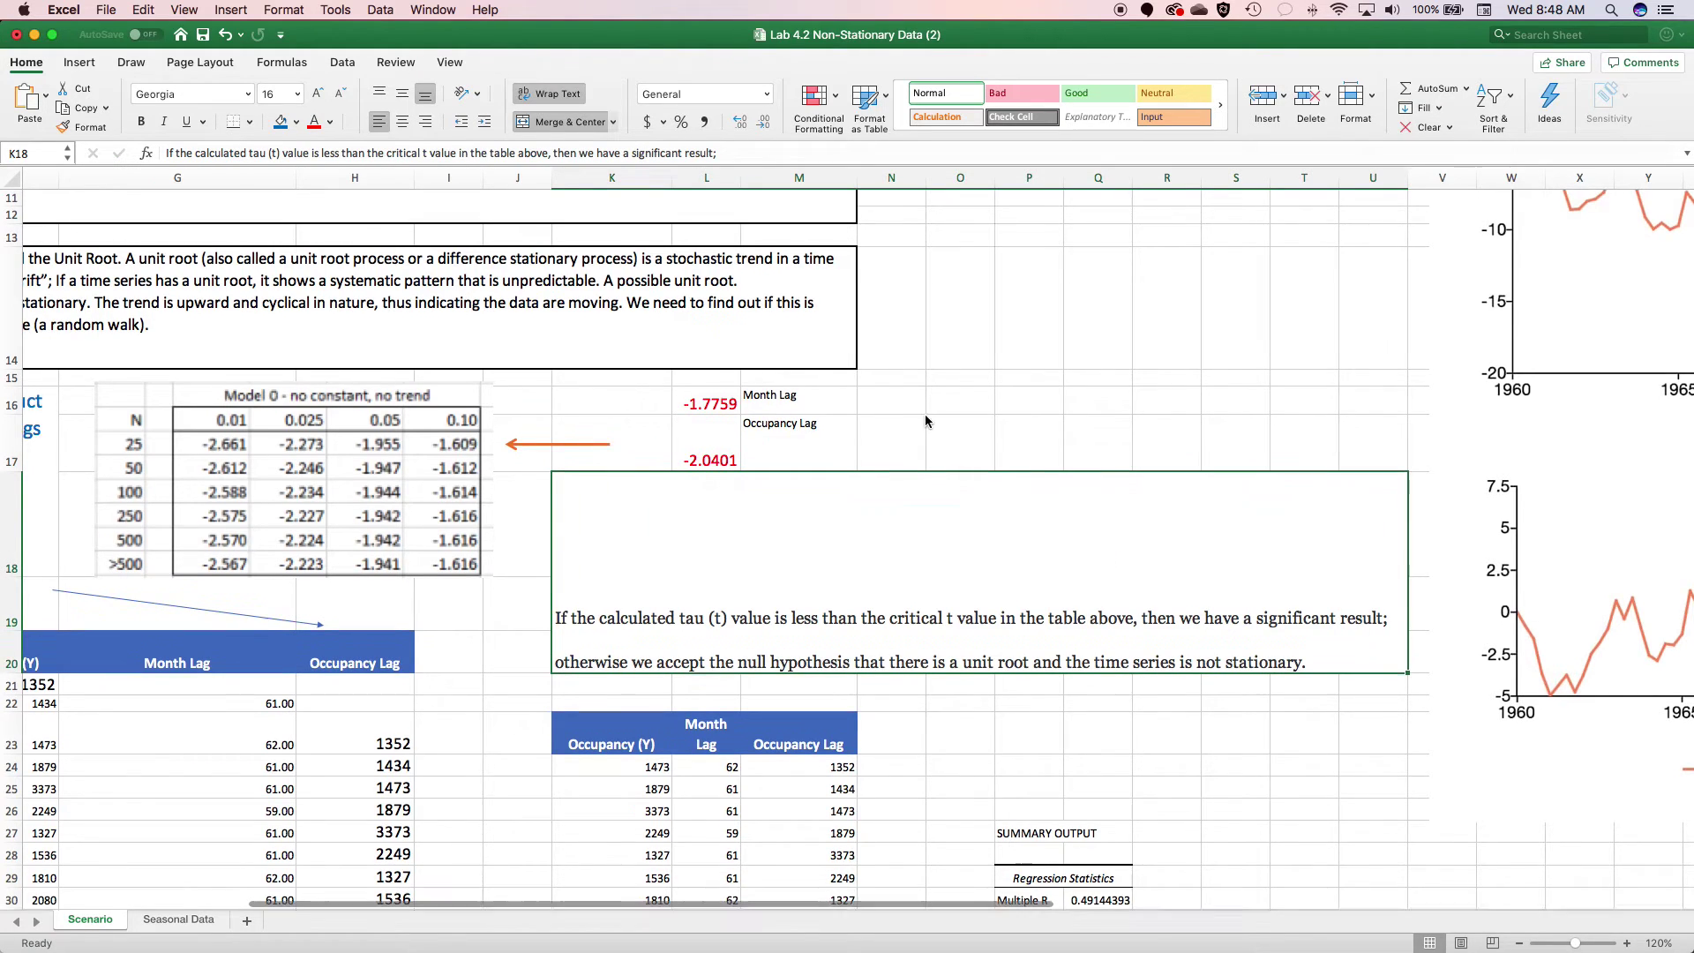
# Step: Add 'Look at the absolute value of t.' to the start of the significance note in K18
pyautogui.hscroll(-3, 925, 414)
pyautogui.hscroll(5, 917, 418)
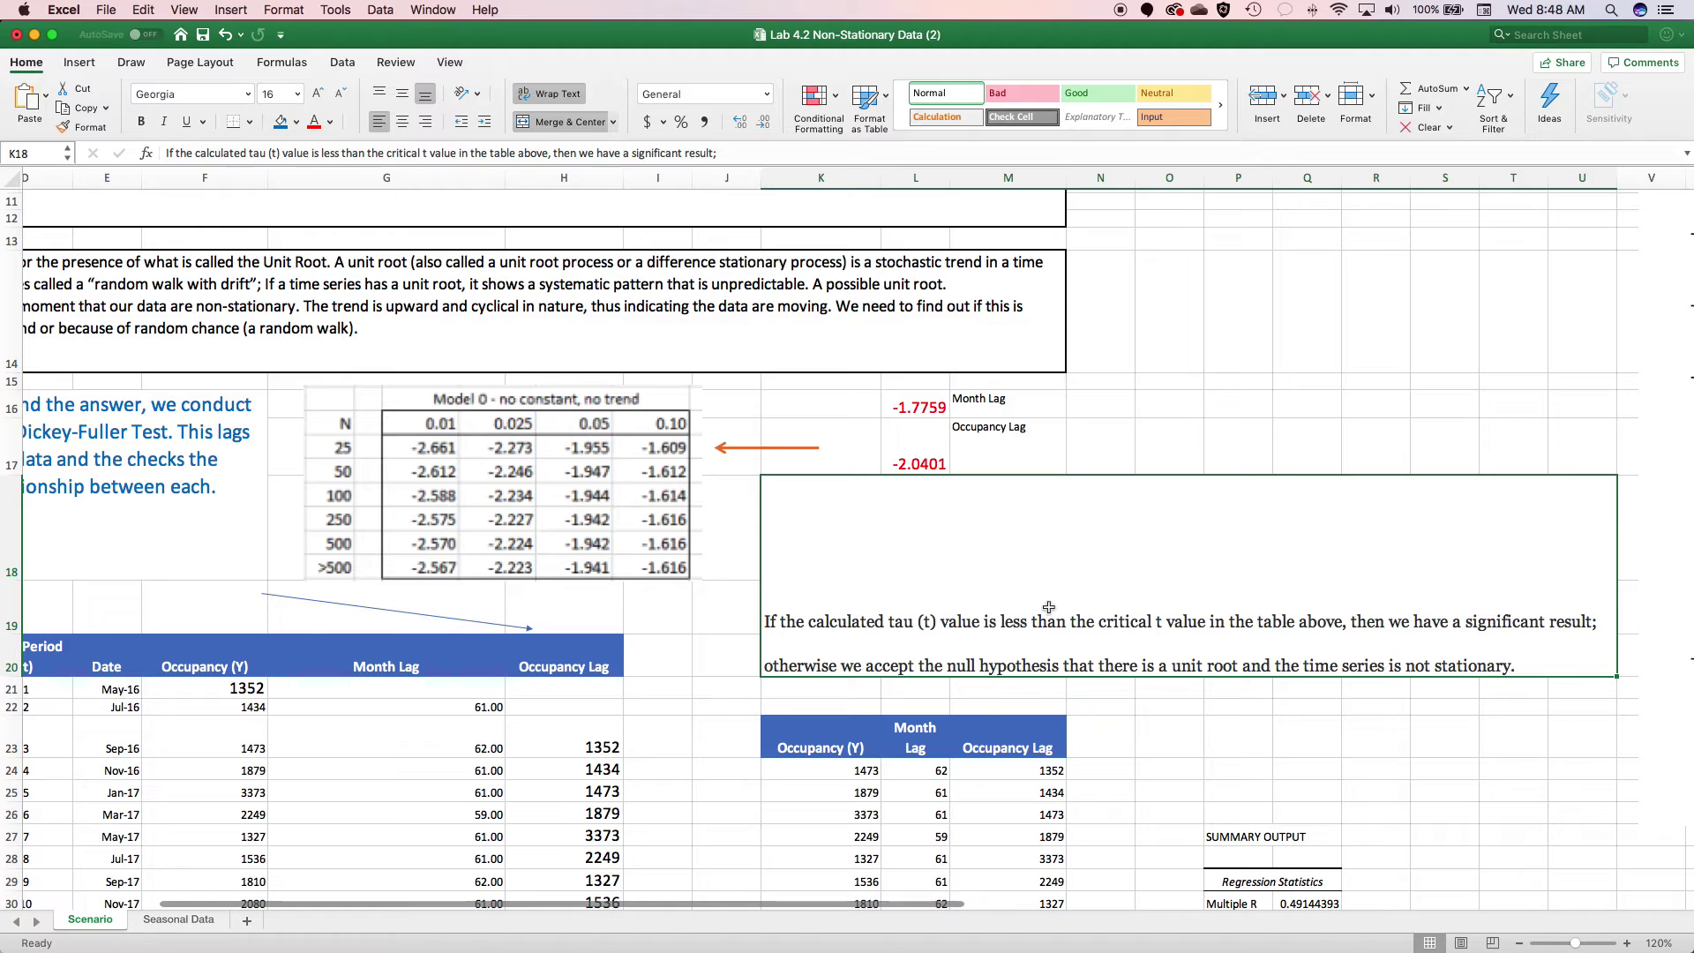
pyautogui.moveTo(916, 405); pyautogui.dragTo(915, 460)
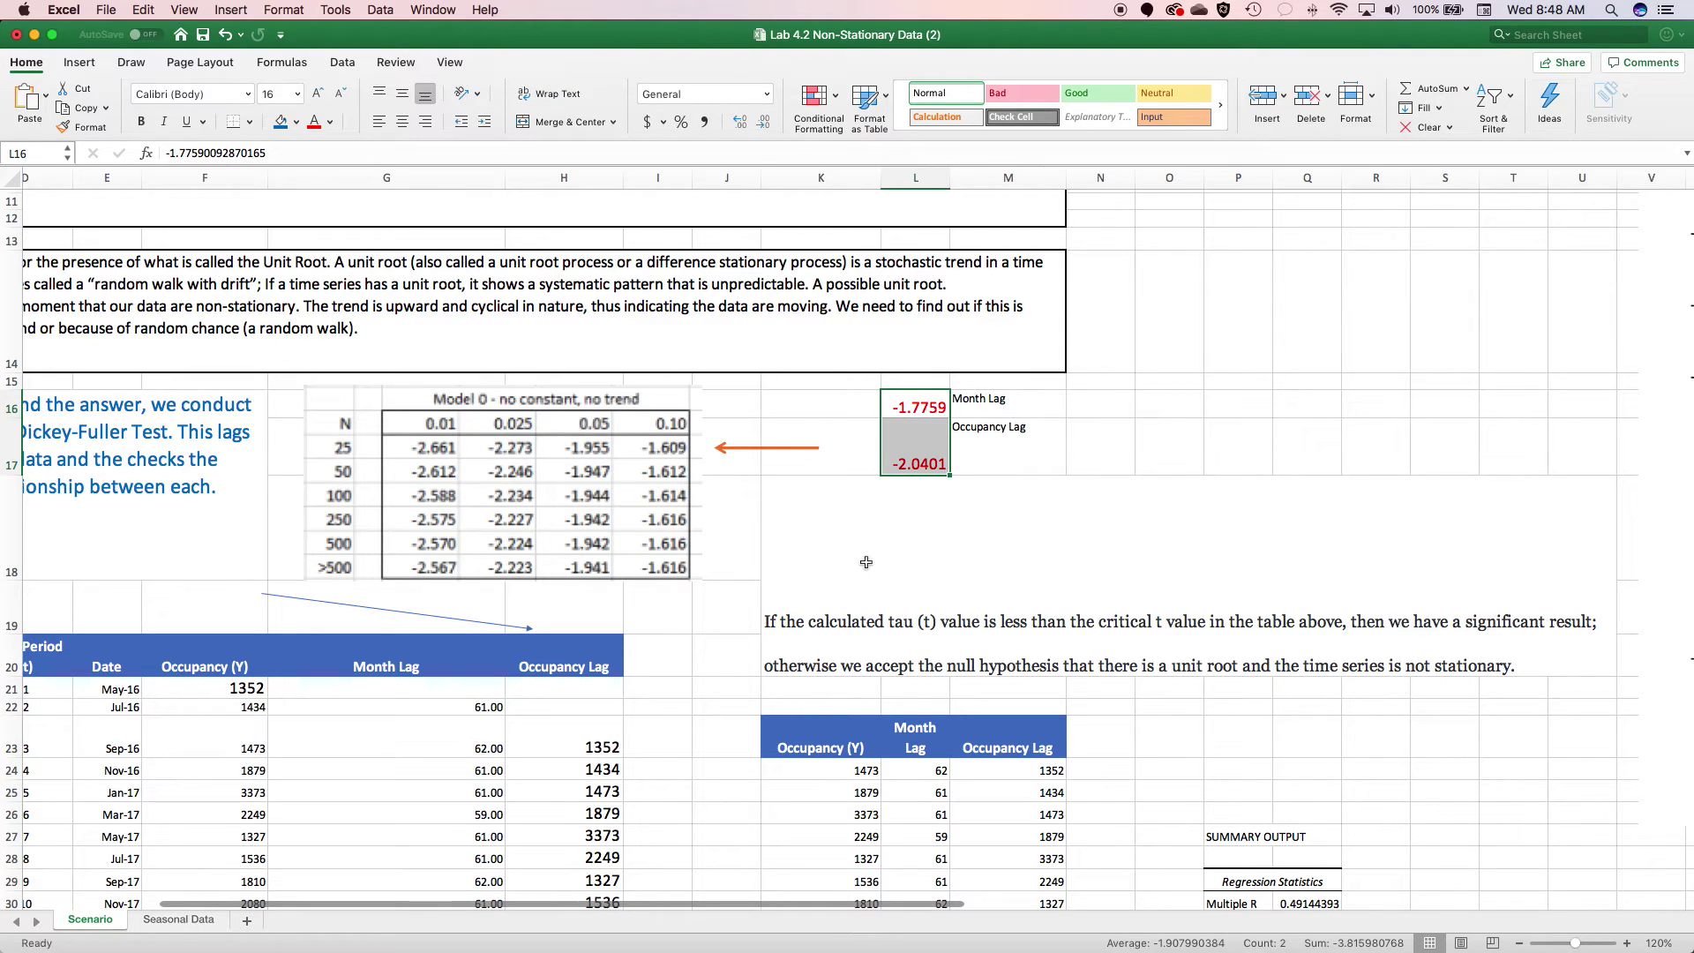
pyautogui.click(868, 534)
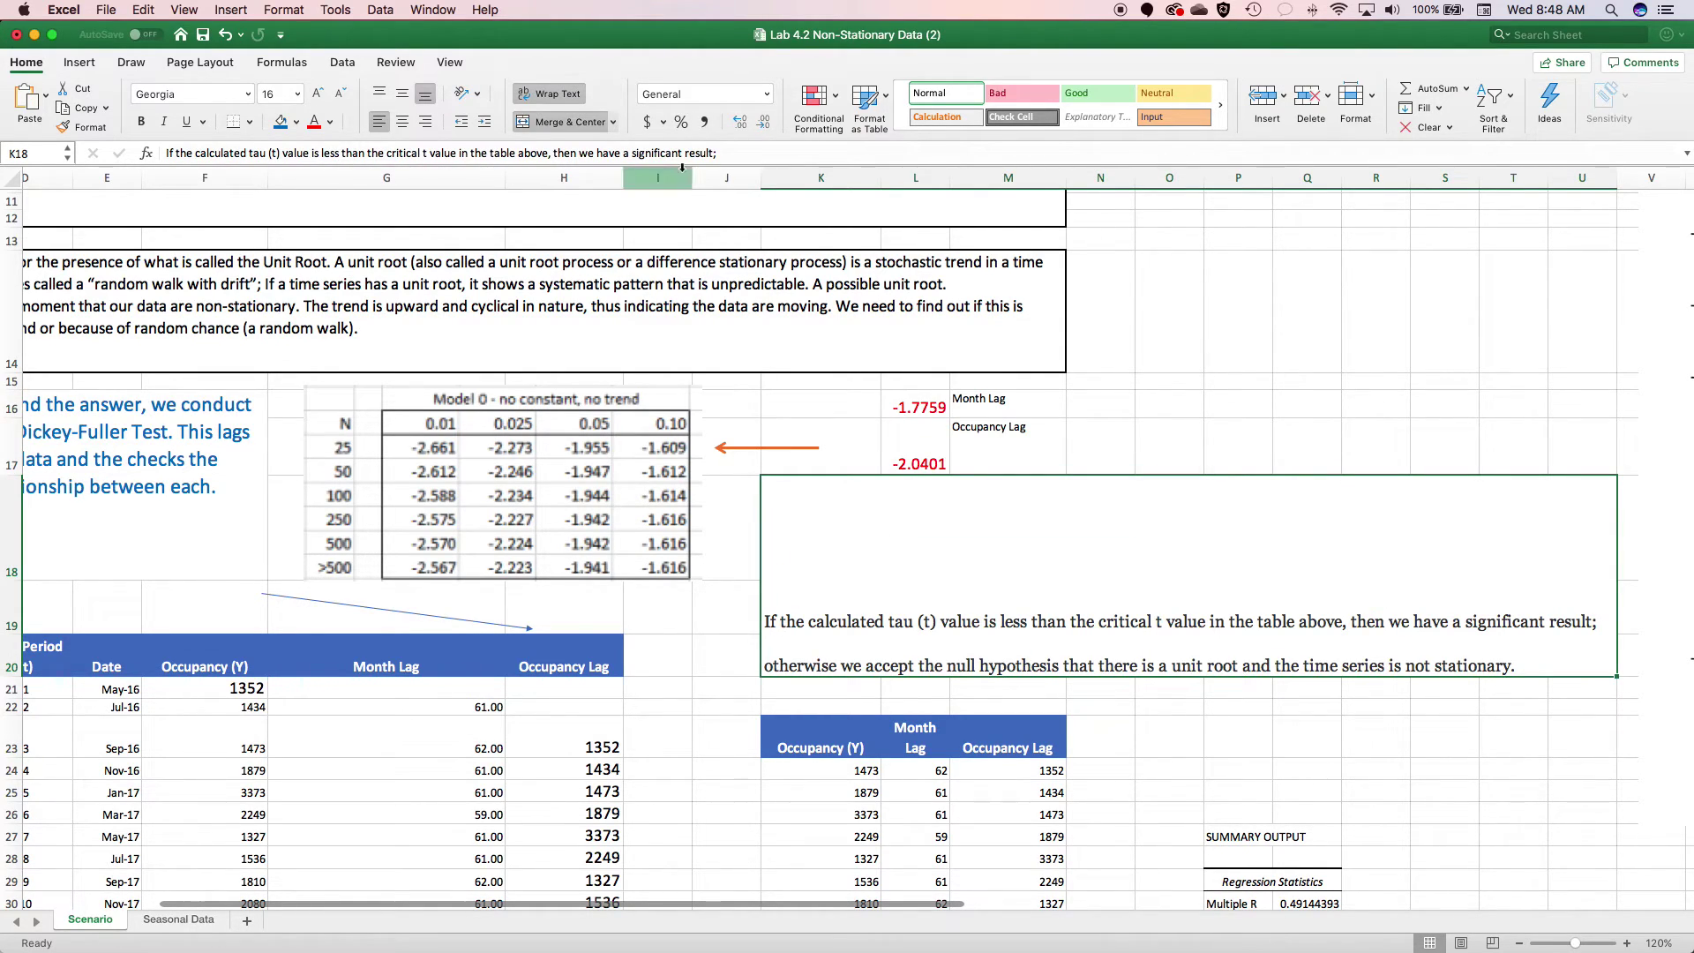
pyautogui.click(165, 154)
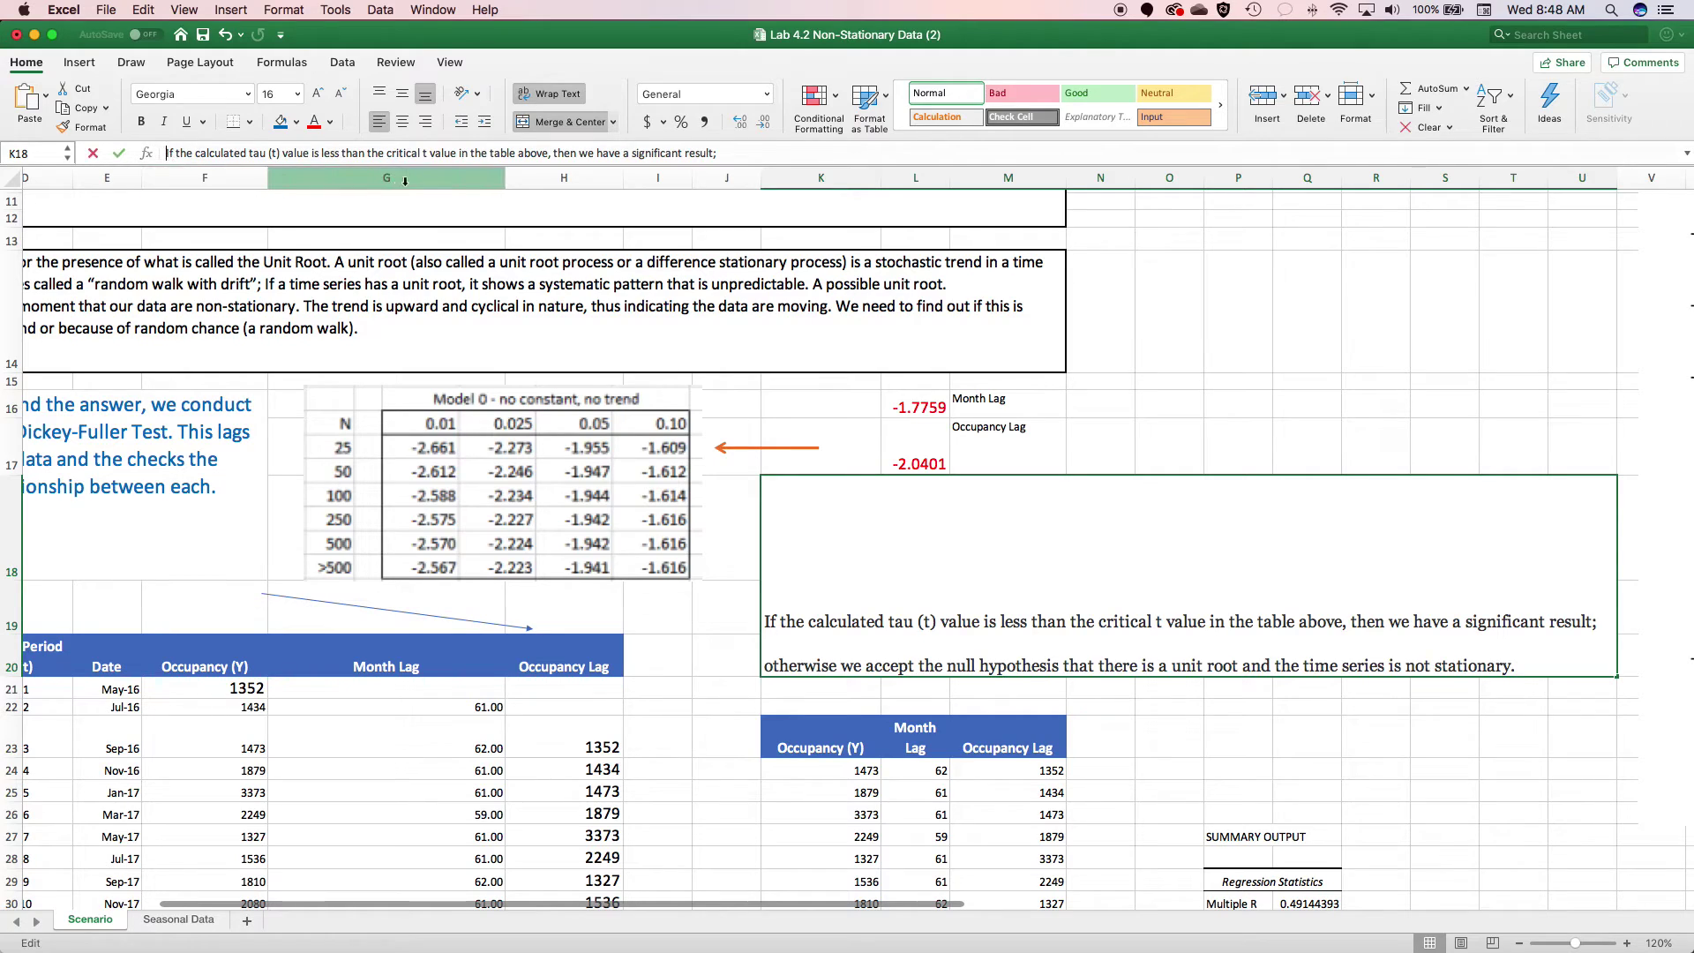
pyautogui.write('Look at ')
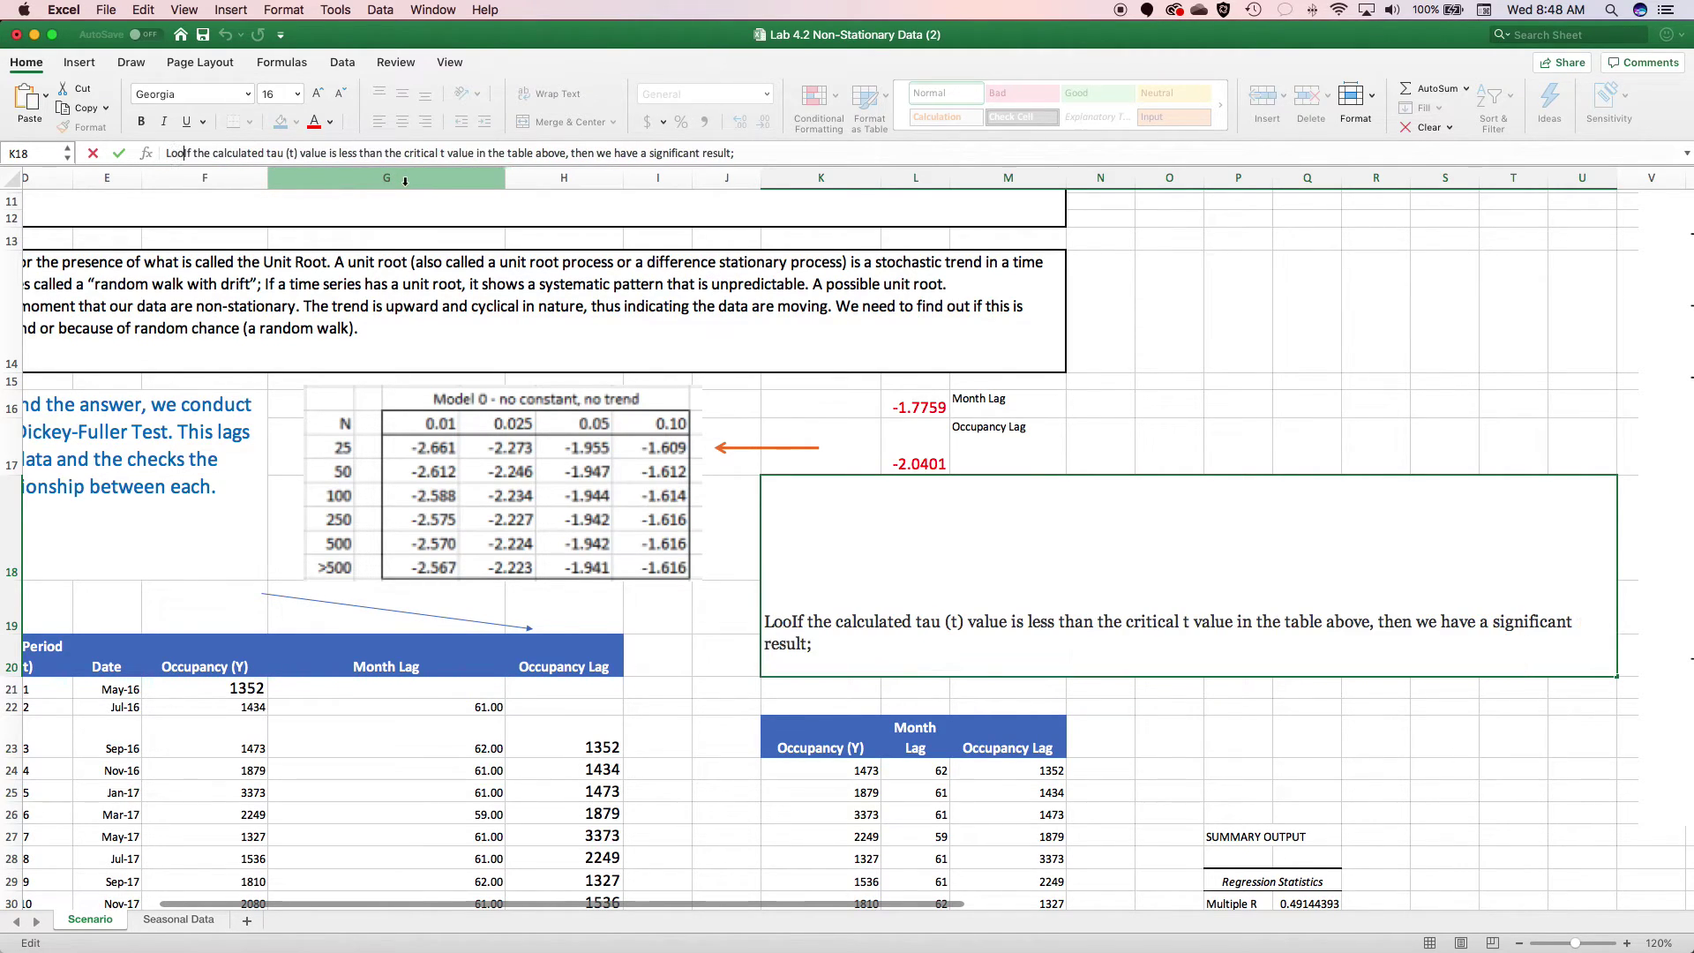
pyautogui.write('the a')
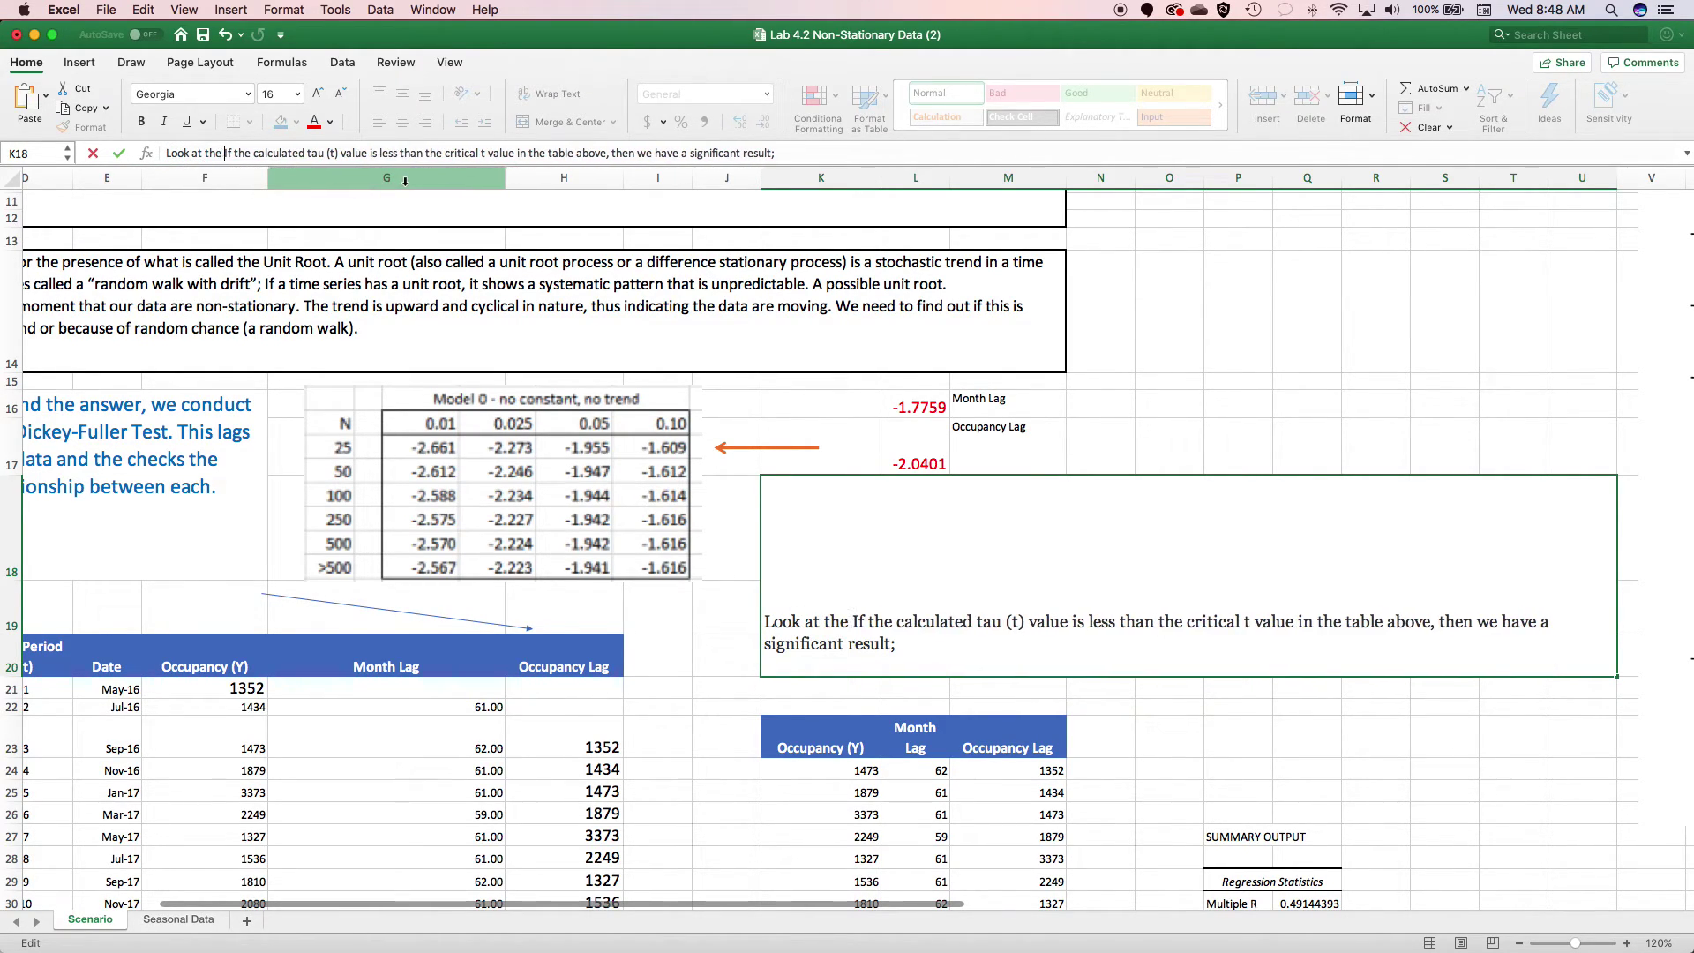
pyautogui.write('bsolute va')
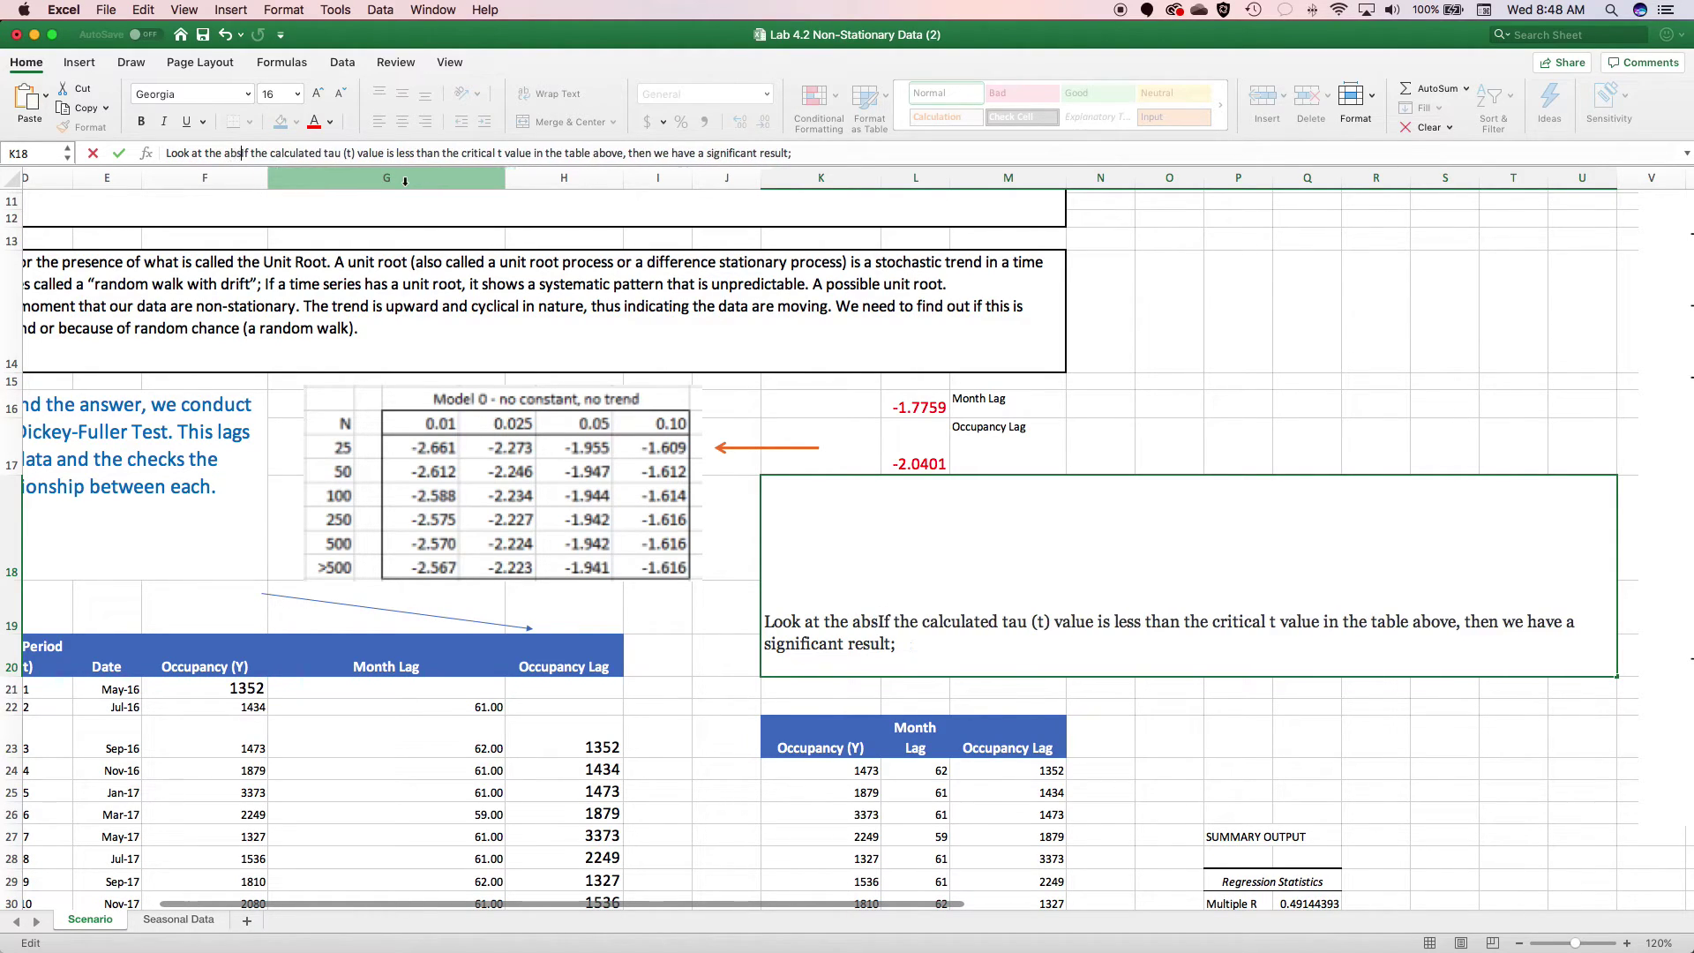
pyautogui.write('lue of t.')
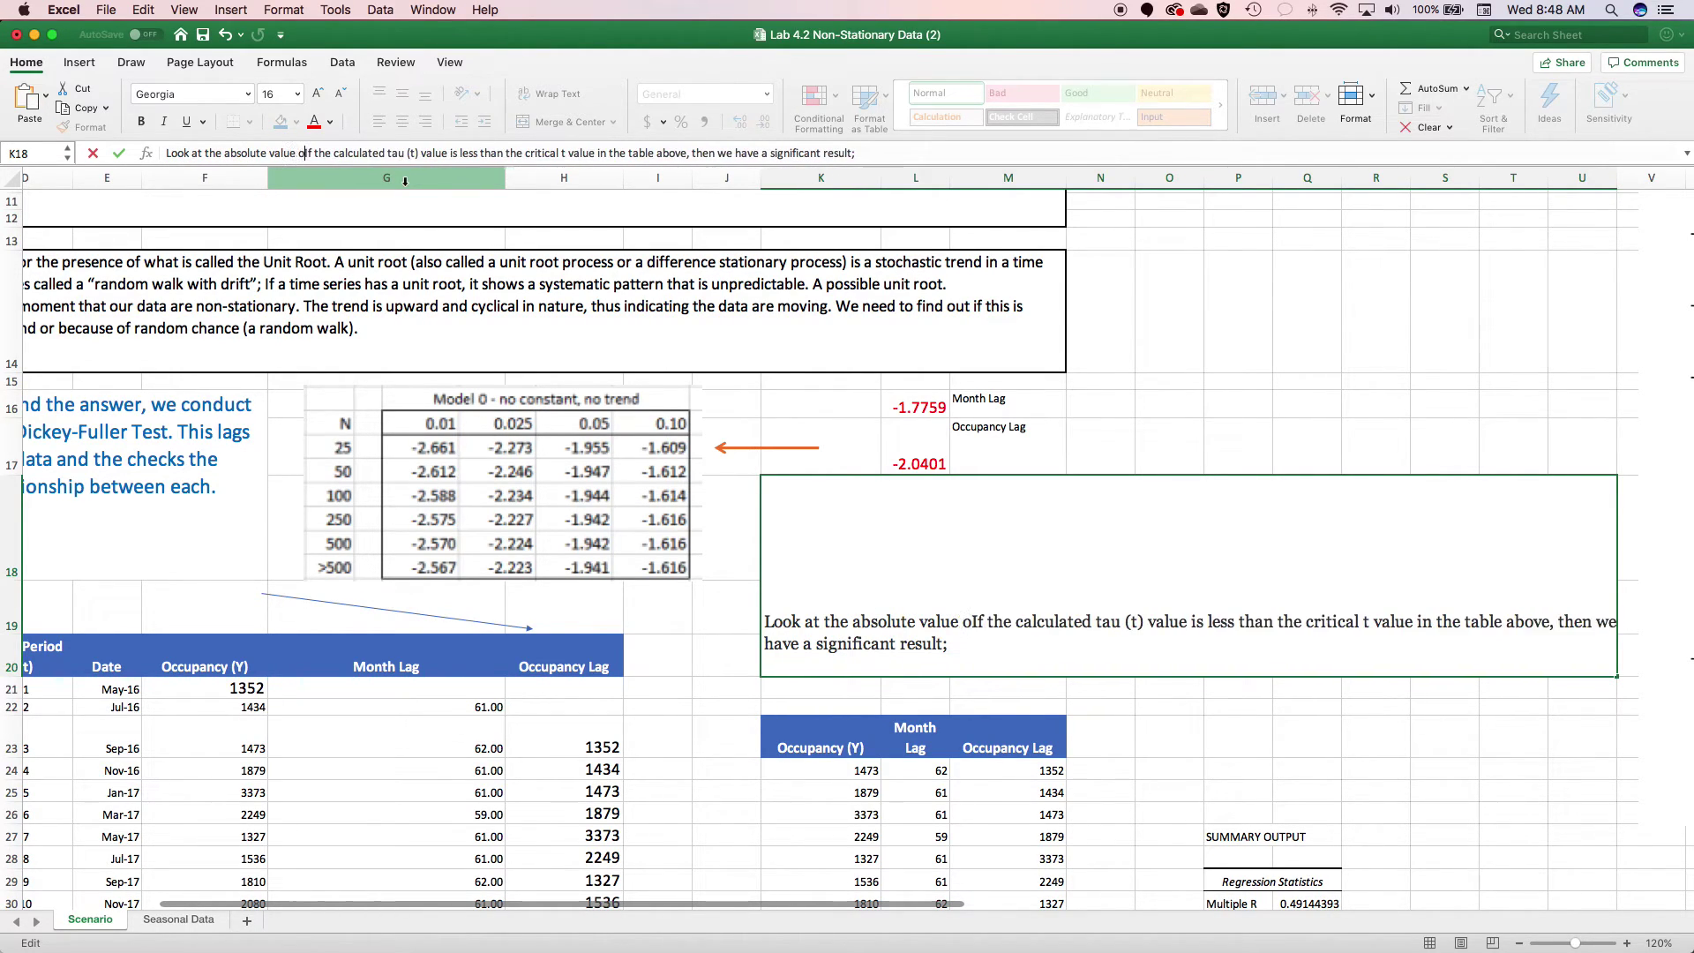
pyautogui.press('Return')
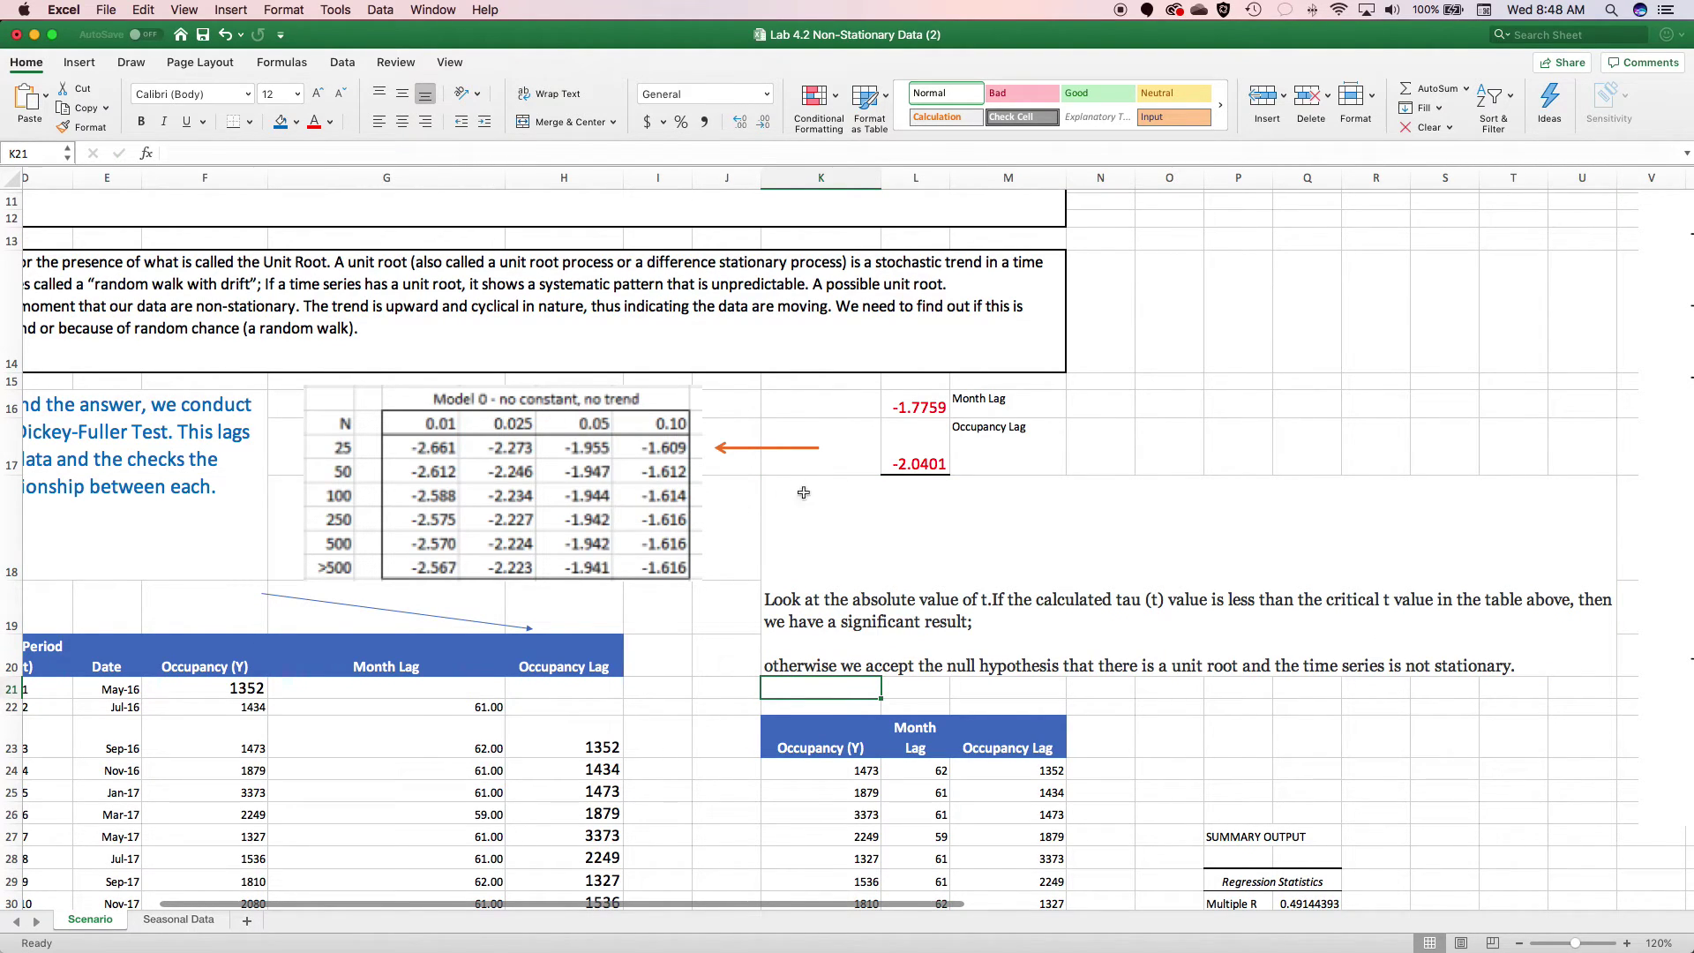
# Step: Insert a blank line after that first sentence in the note
pyautogui.click(821, 516)
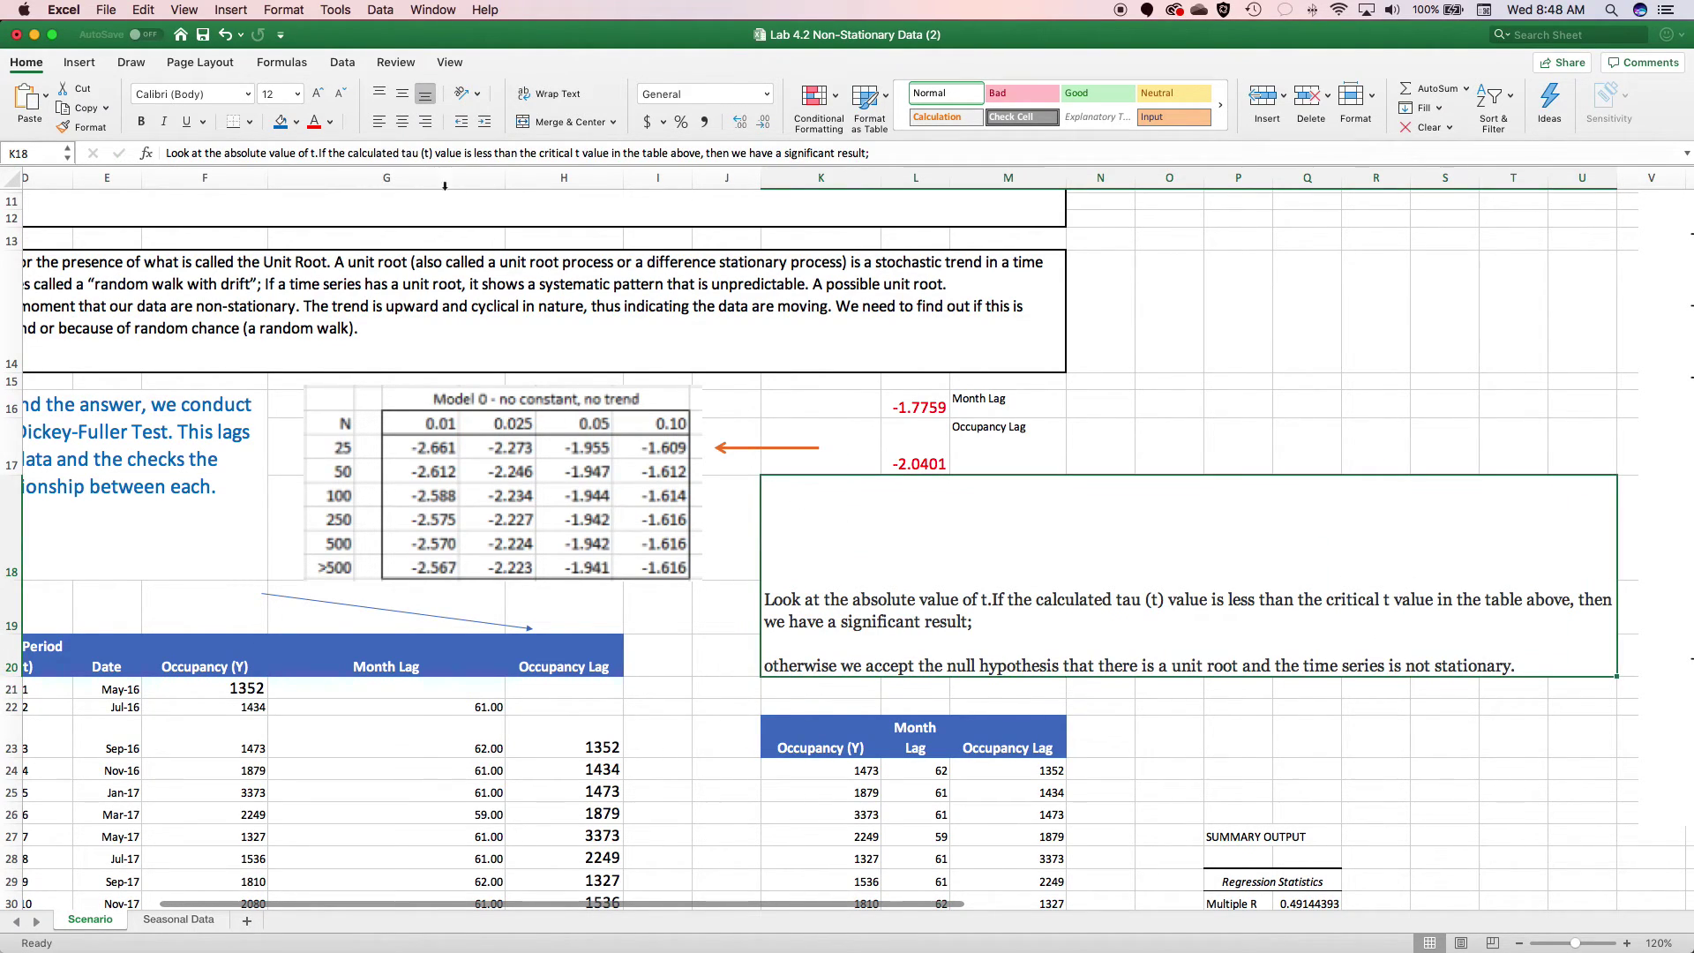
pyautogui.click(319, 153)
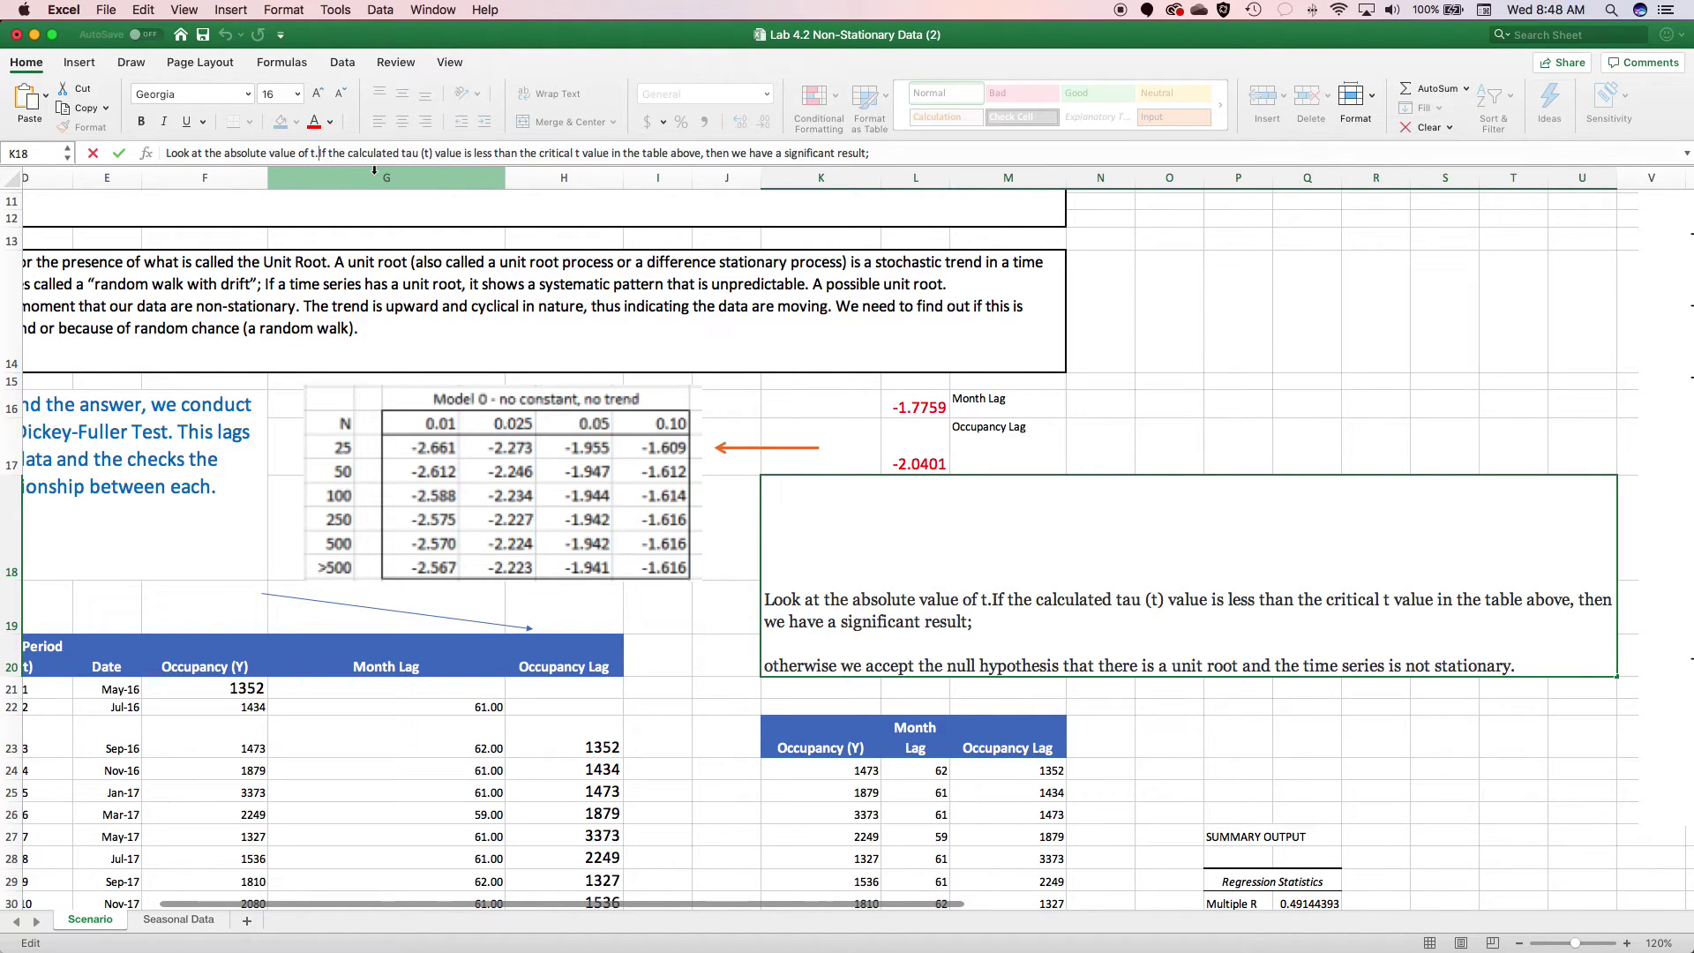
pyautogui.hotkey('alt', 'Return')
pyautogui.hotkey('alt', 'Return')
pyautogui.press('Return')
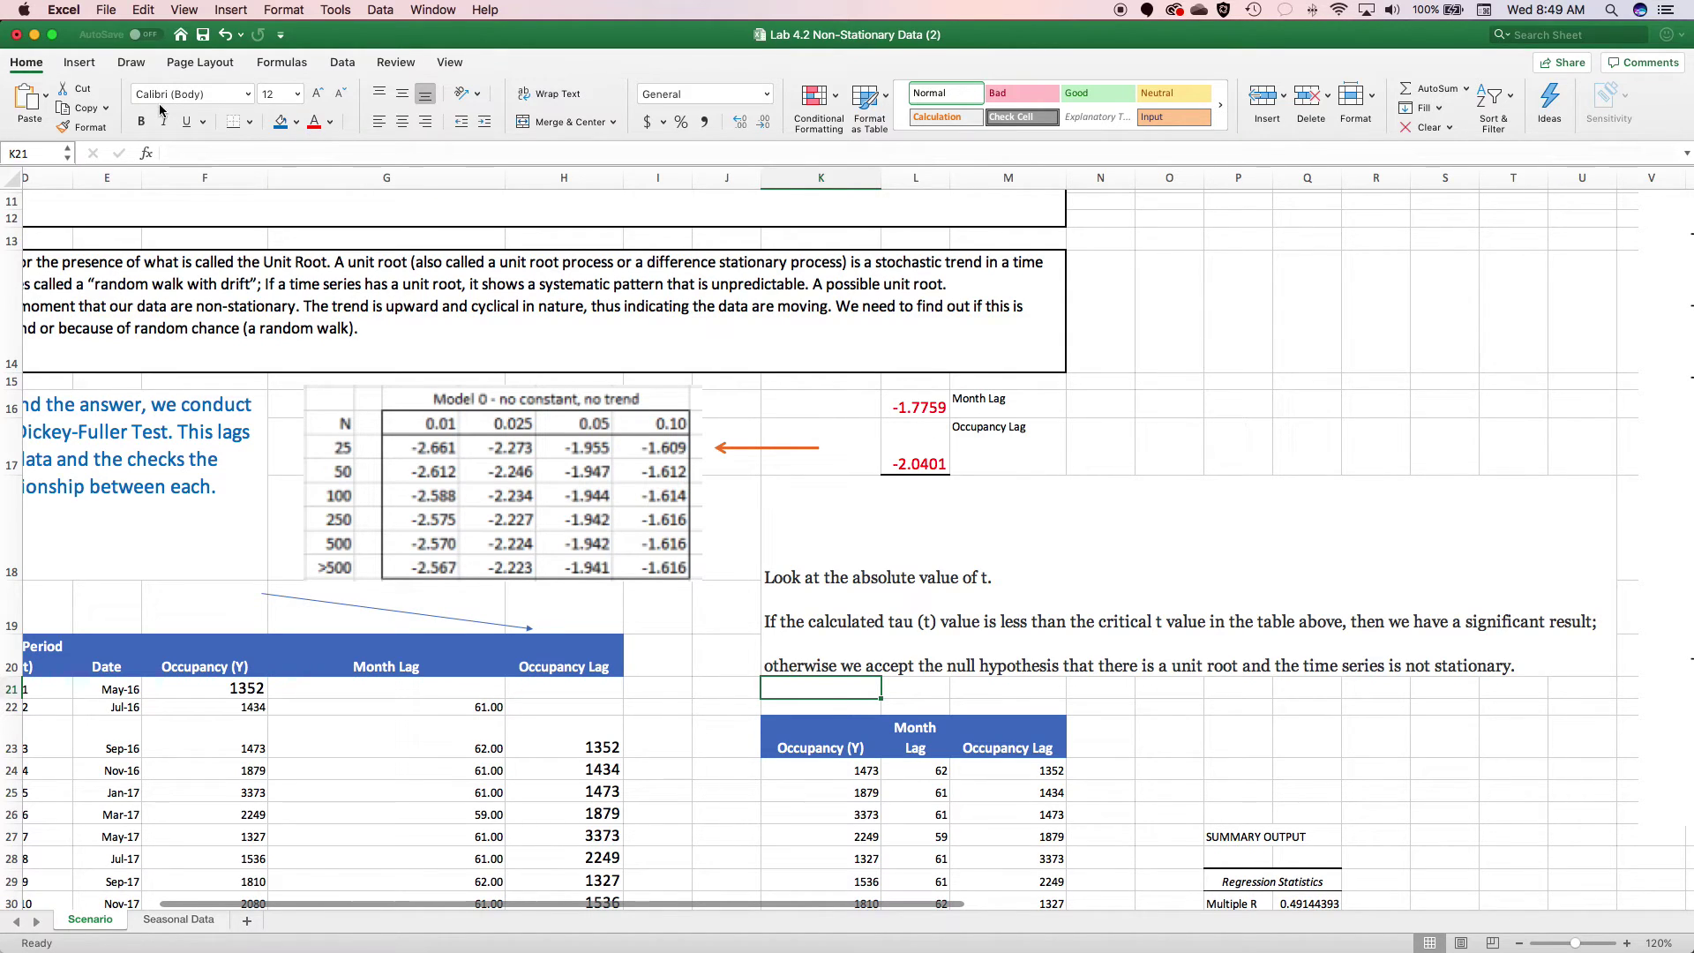
# Step: Draw a rounded rectangle over the 0.05 critical value -1.955 in the tau table
pyautogui.click(79, 63)
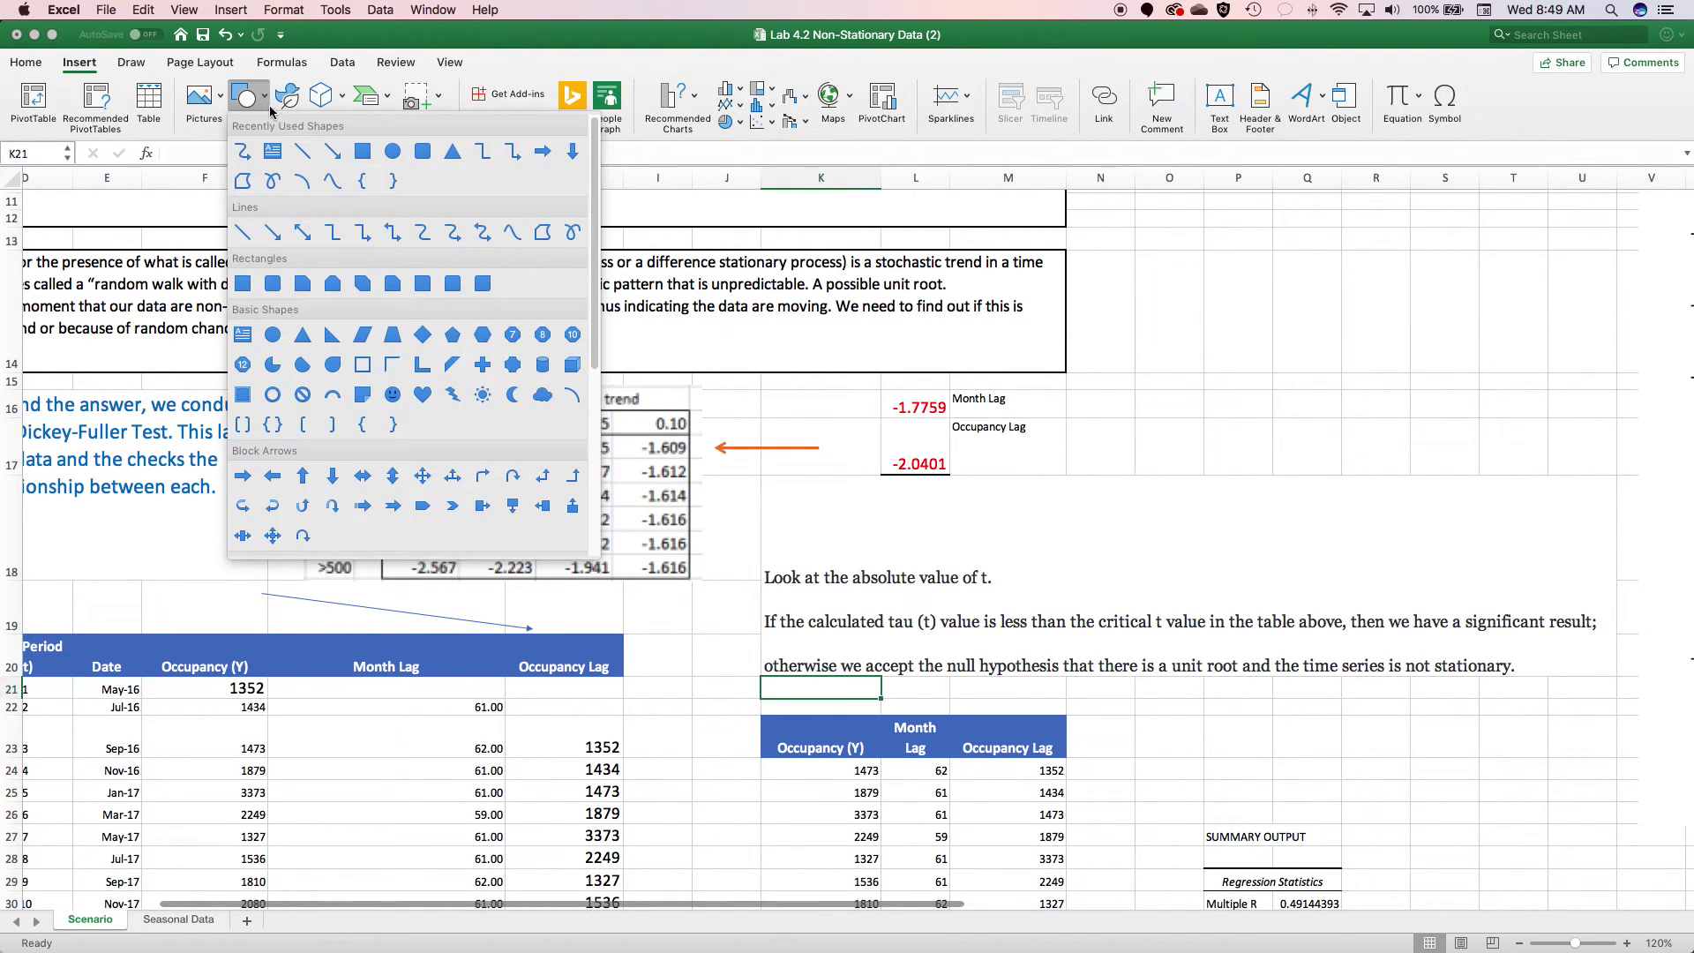
pyautogui.click(422, 151)
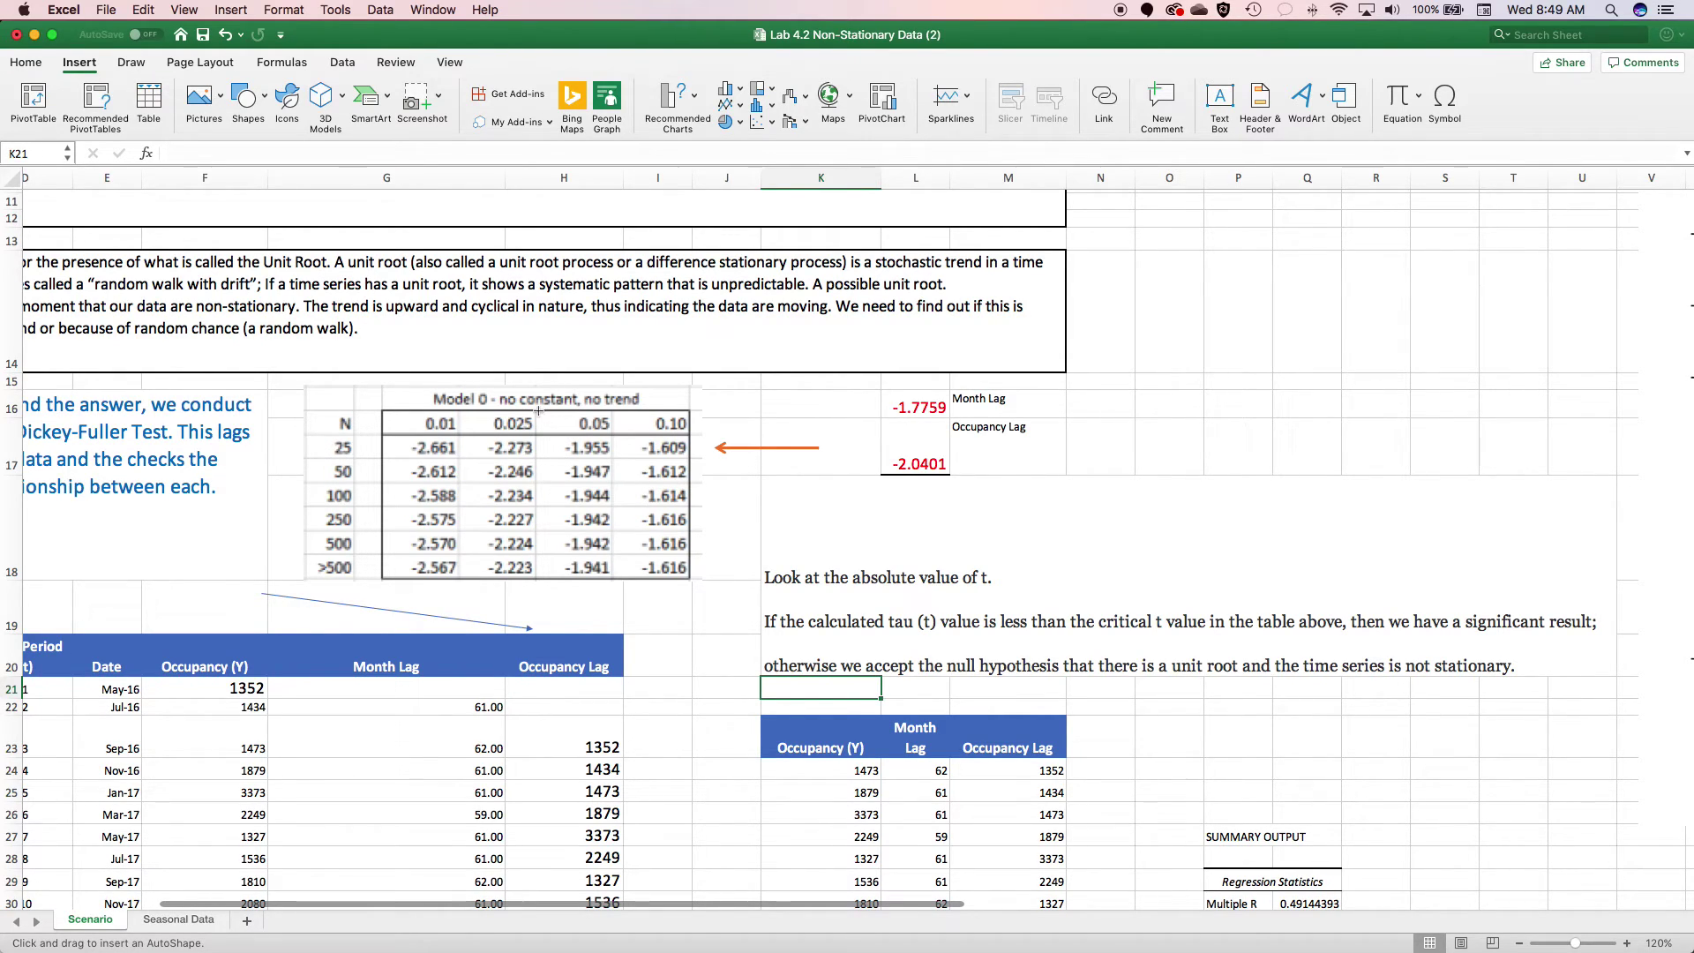
pyautogui.moveTo(536, 407); pyautogui.dragTo(614, 458)
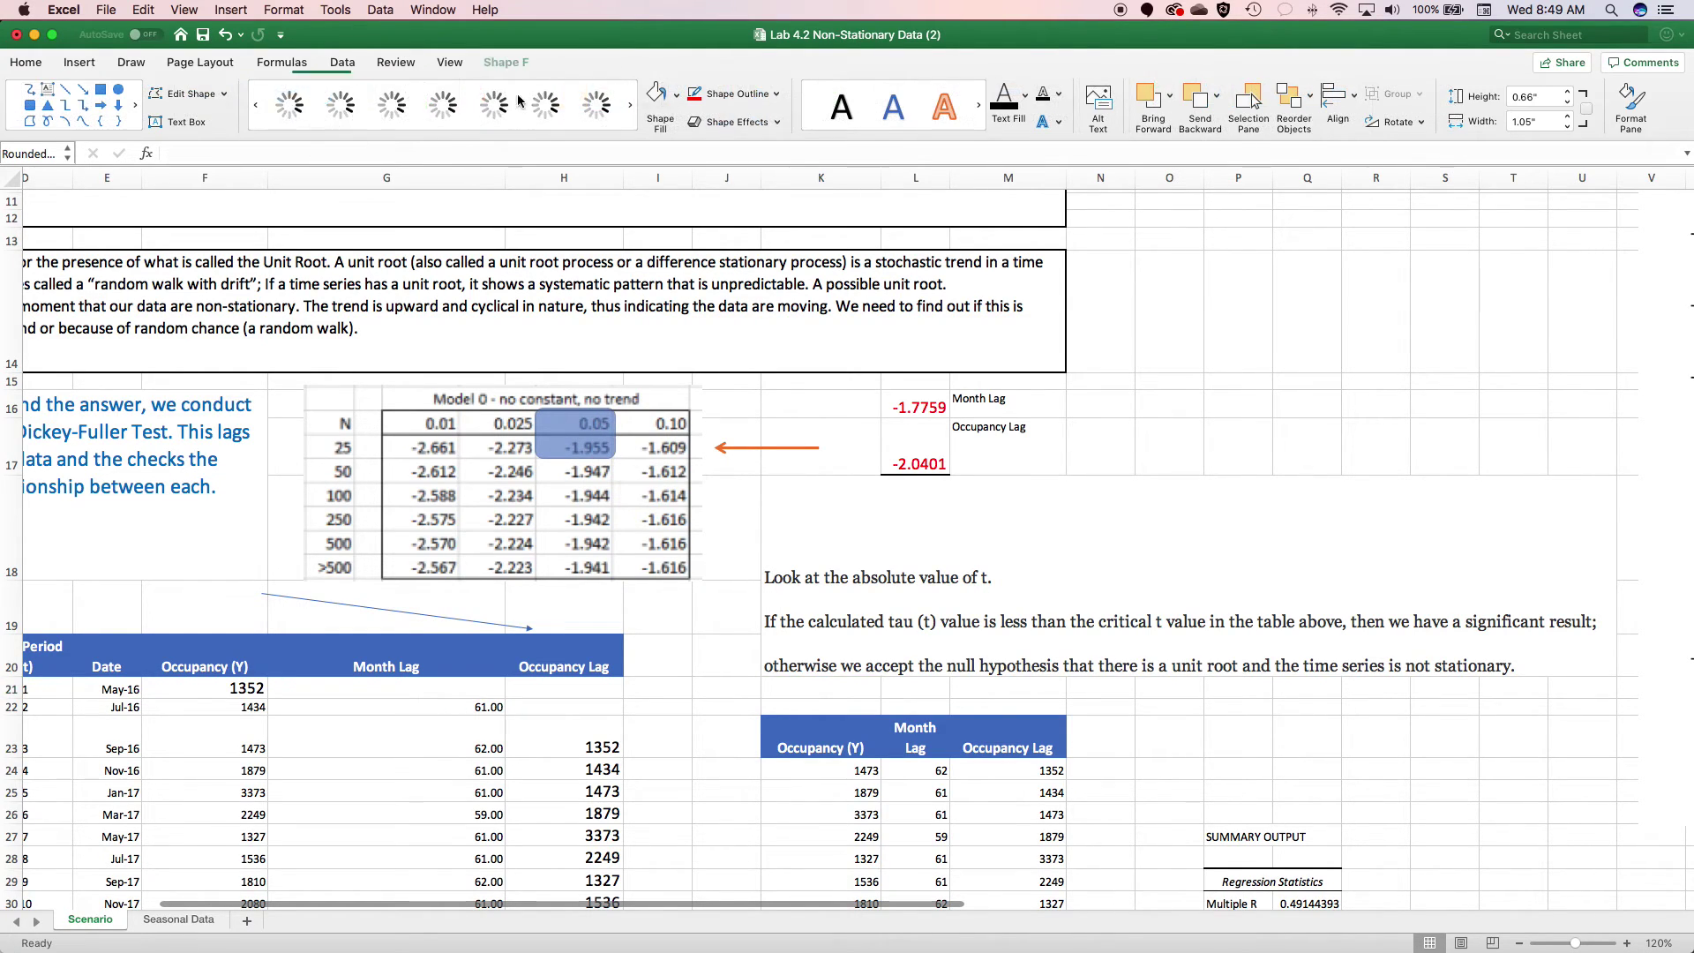
# Step: Give the rectangle no fill and a 3 pt outline
pyautogui.click(677, 99)
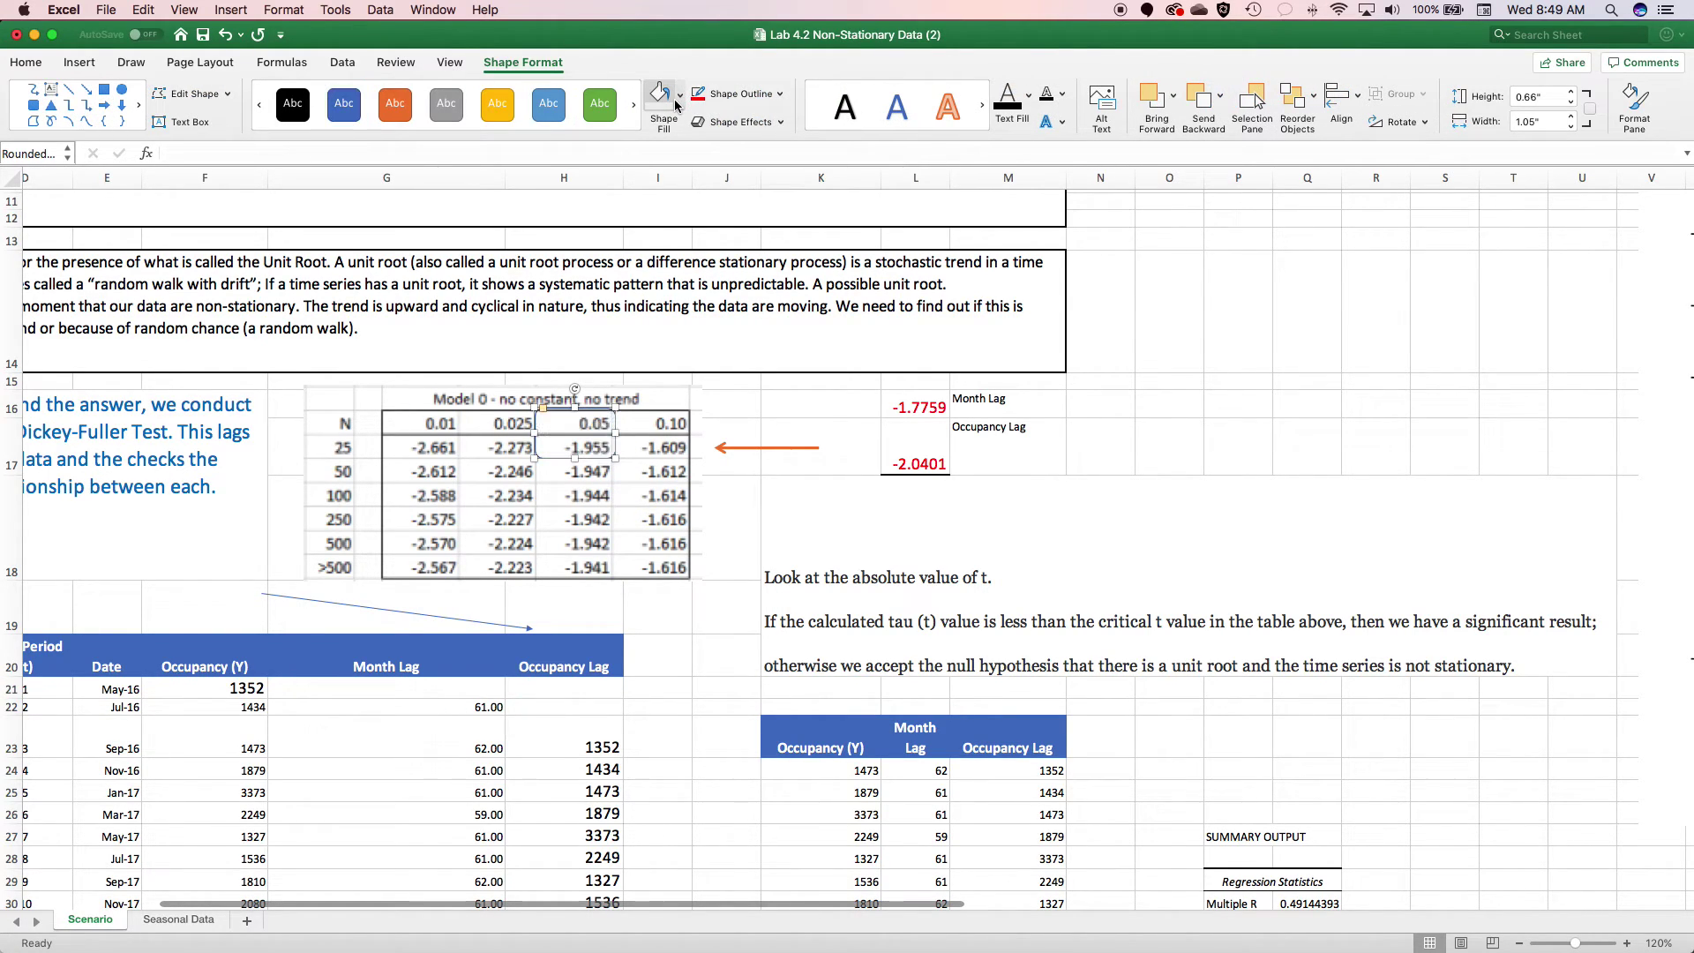
pyautogui.click(780, 95)
pyautogui.moveTo(779, 374)
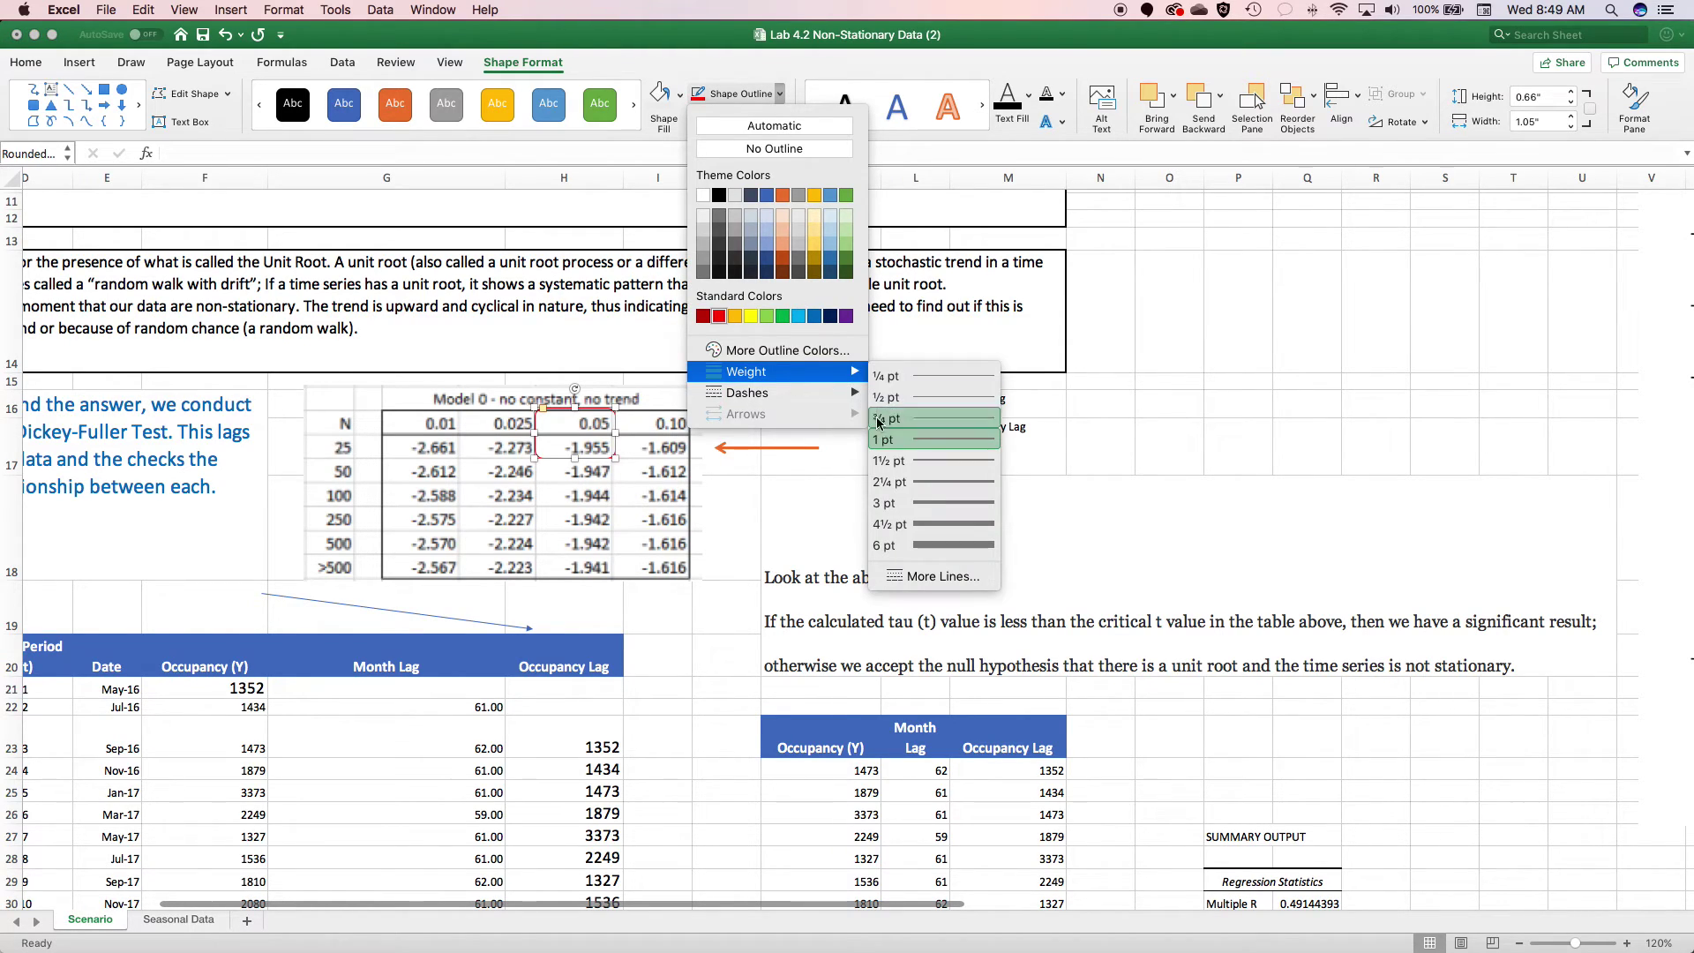
pyautogui.click(928, 501)
pyautogui.click(1215, 327)
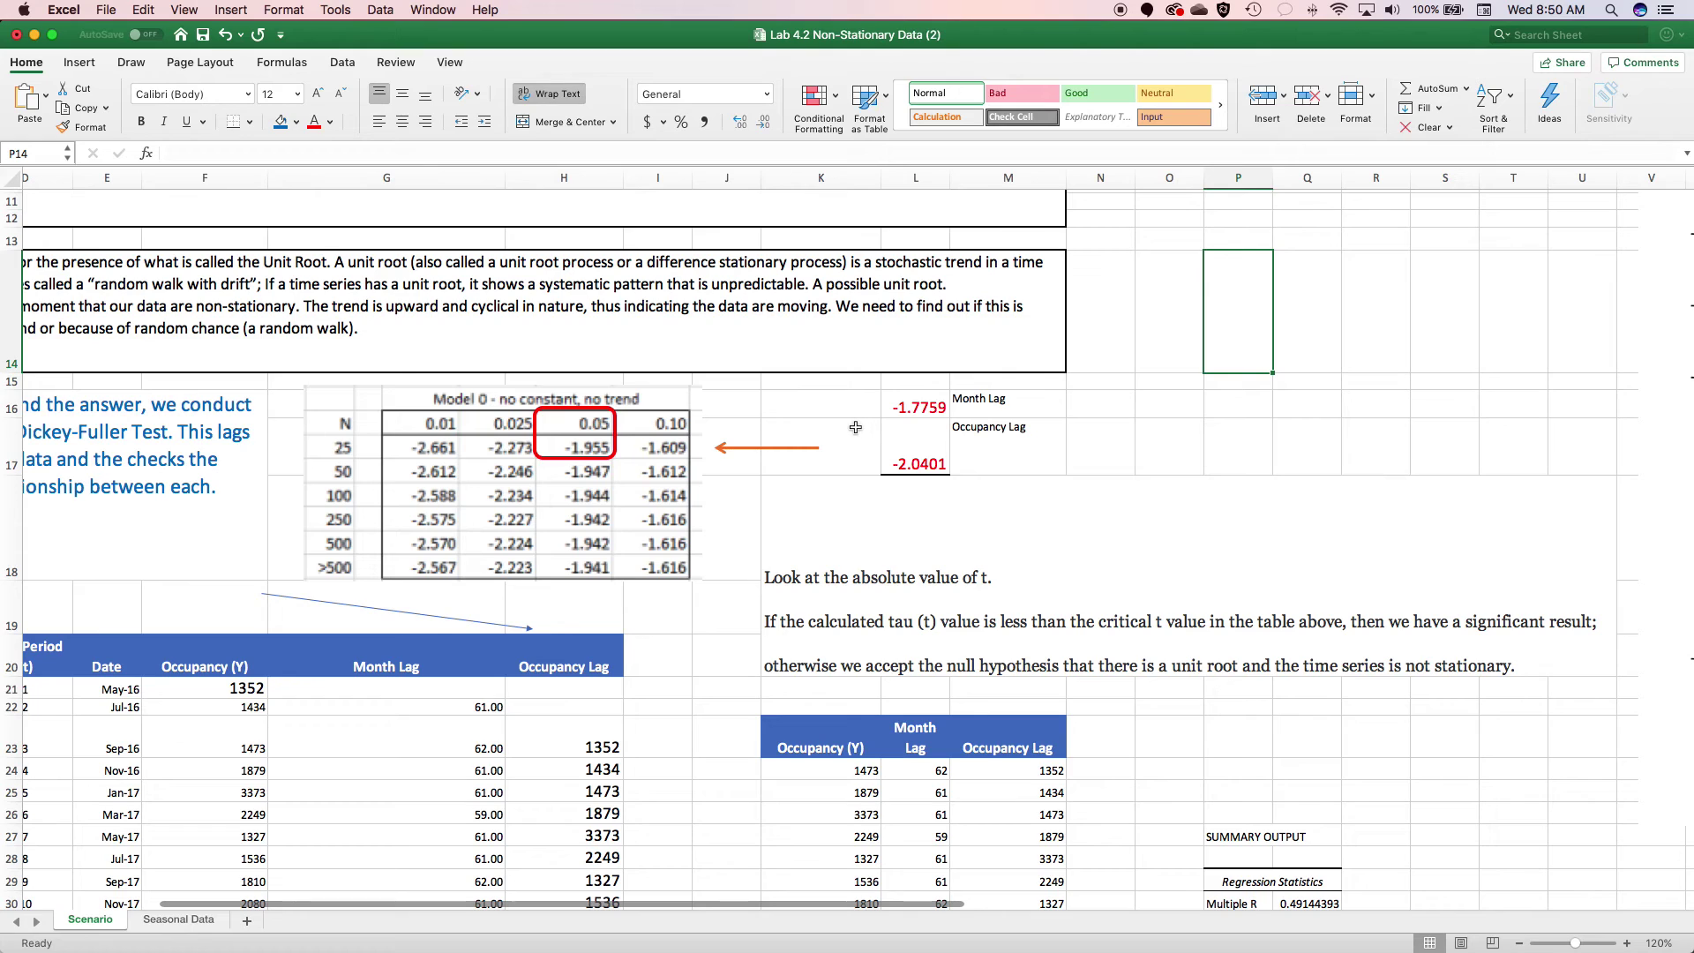
pyautogui.scroll(-1, 760, 434)
pyautogui.scroll(-1, 761, 436)
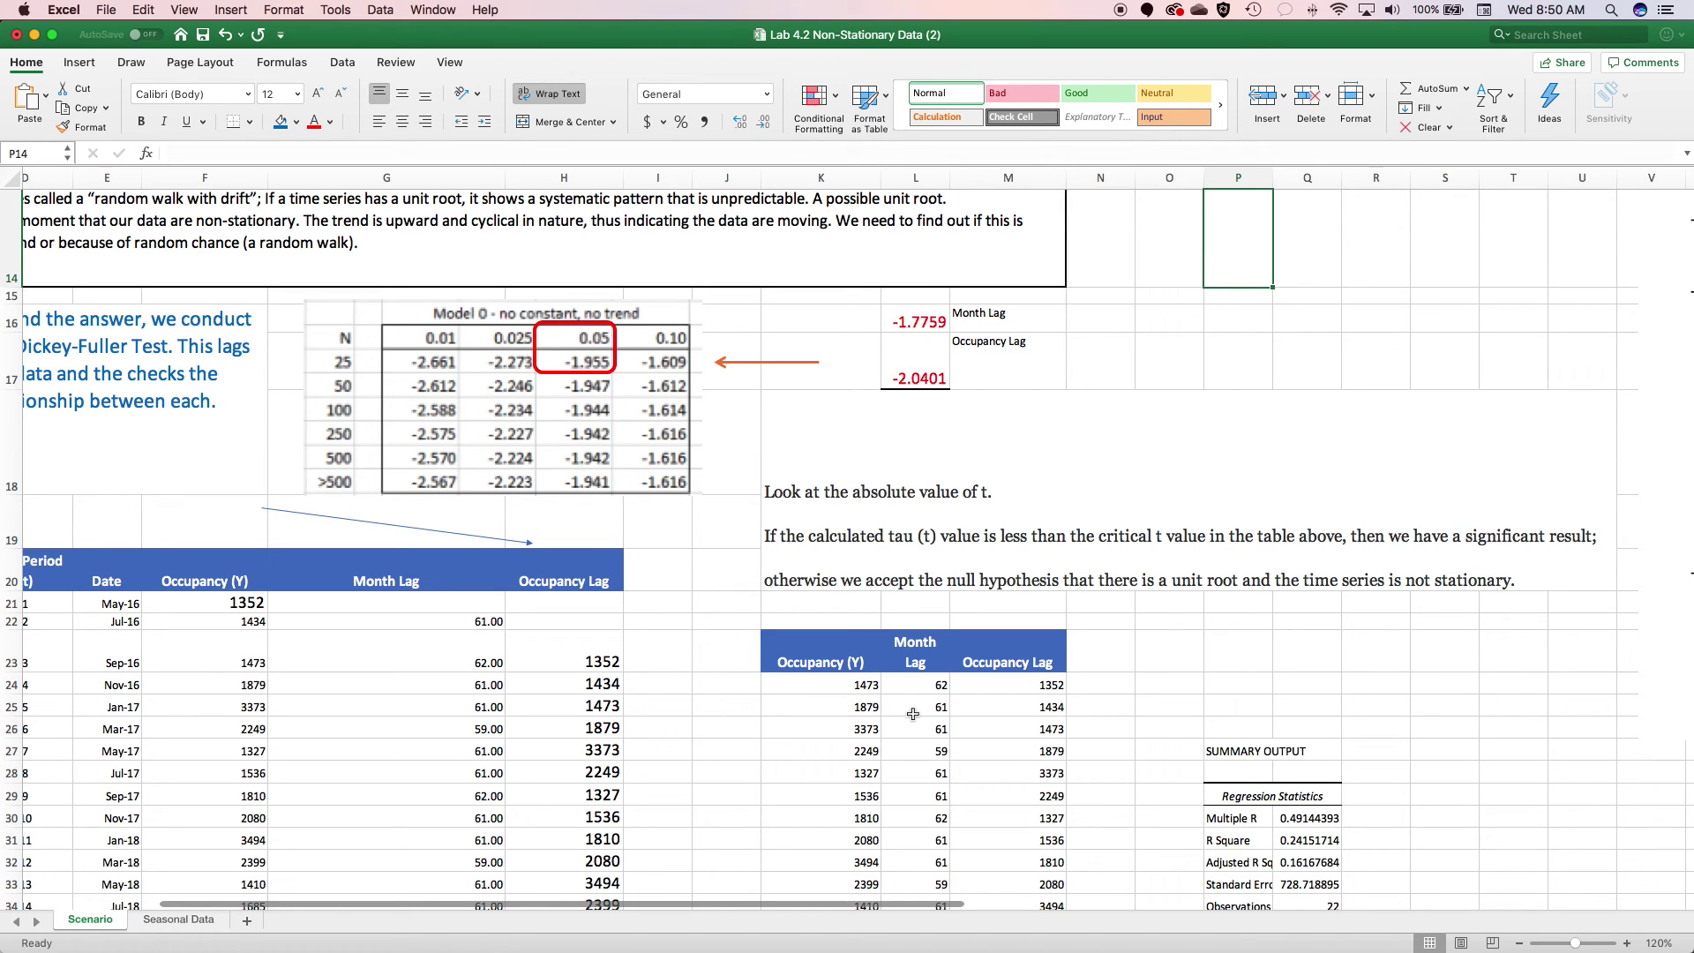
pyautogui.hscroll(-5, 445, 655)
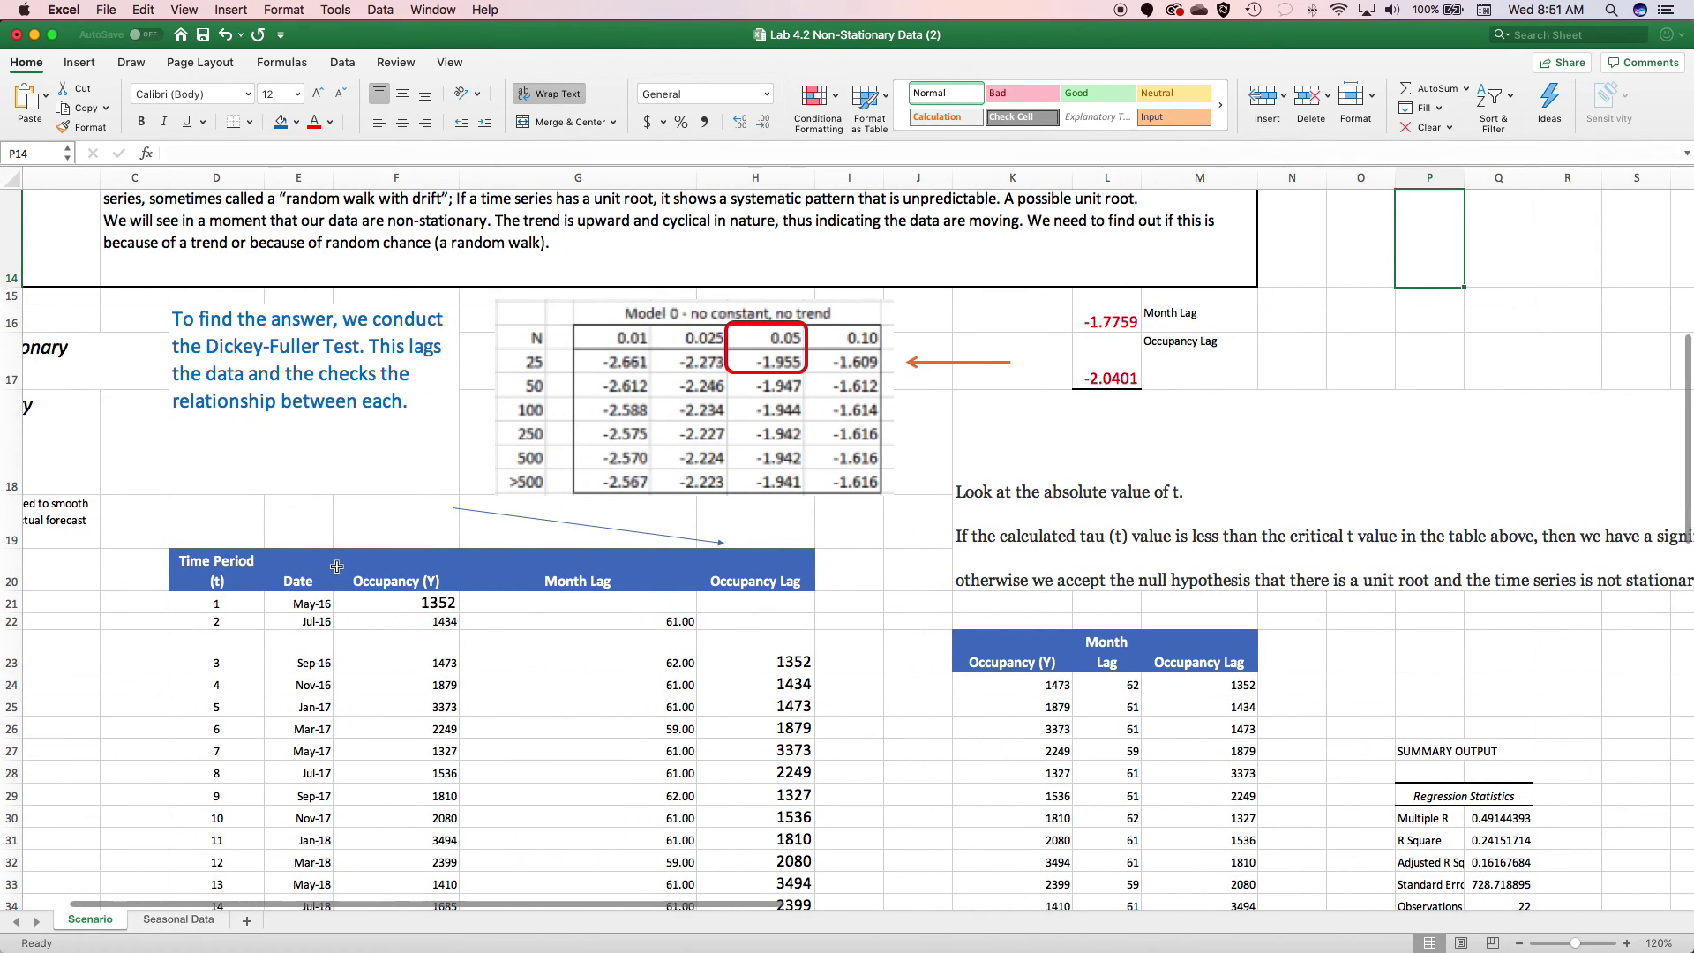